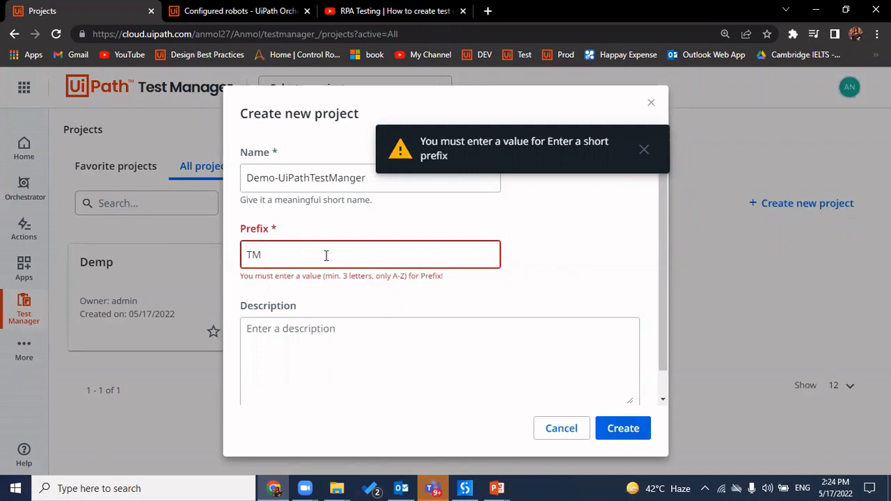
Change the prefix to DEMO, create the Demo-UiPathTestManger project and dismiss the confirmation
{"action": "key", "text": "BackSpace"}
{"action": "key", "text": "BackSpace"}
{"action": "type", "text": "DEMO"}
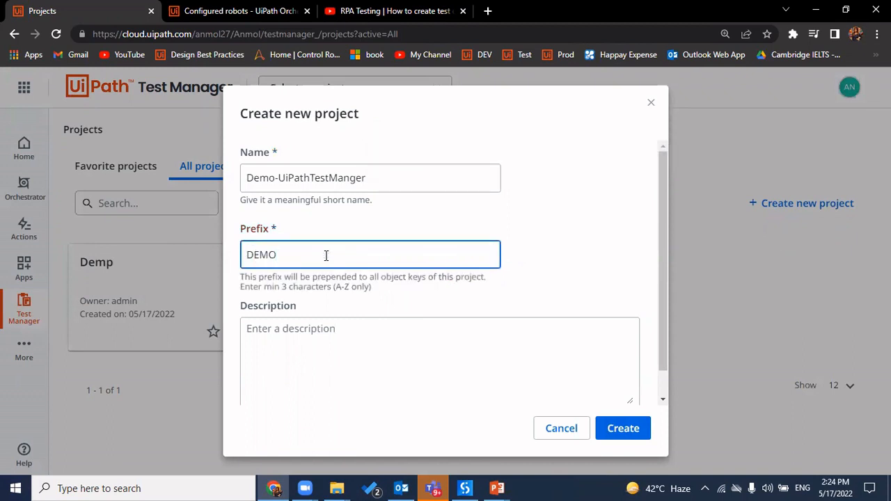
{"action": "left_click", "coordinate": [634, 437]}
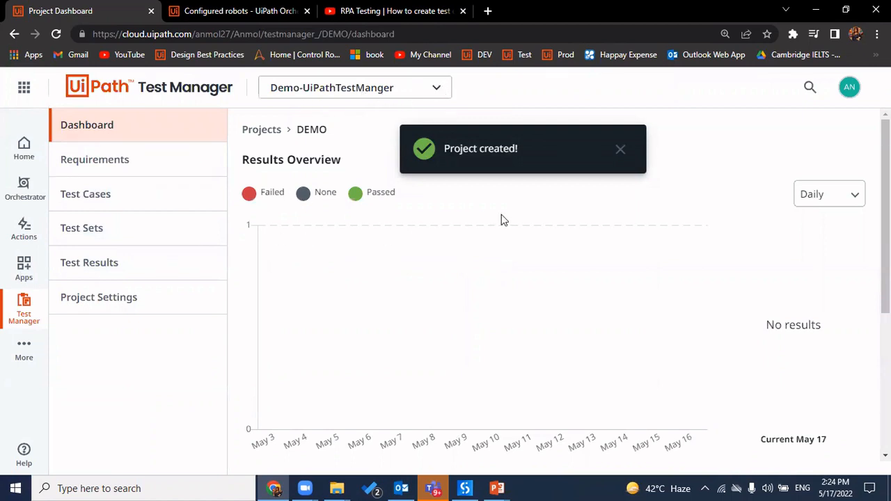
{"action": "left_click", "coordinate": [621, 150]}
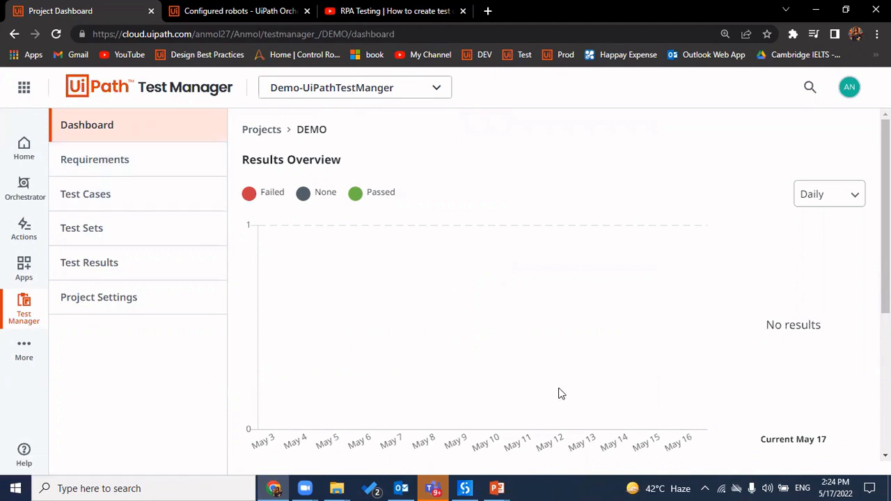
{"action": "scroll", "coordinate": [561, 393], "scroll_direction": "down", "scroll_amount": 3}
{"action": "scroll", "coordinate": [561, 393], "scroll_direction": "up", "scroll_amount": 3}
Create requirement TestRPA with the label fillform in the DEMO project
{"action": "left_click", "coordinate": [175, 174]}
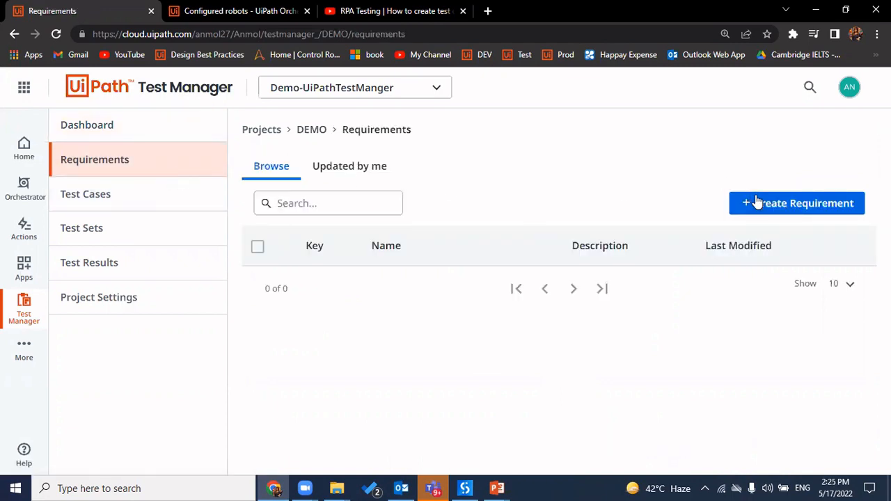
{"action": "left_click", "coordinate": [758, 202]}
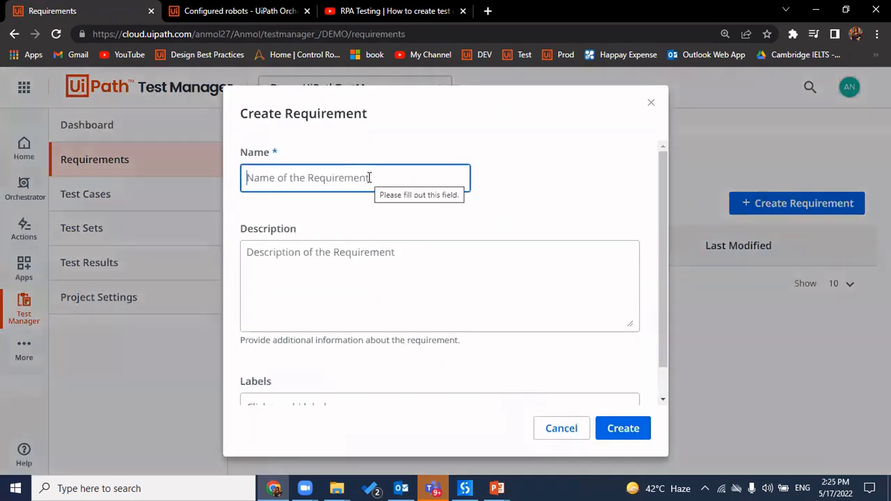
{"action": "type", "text": "TestR"}
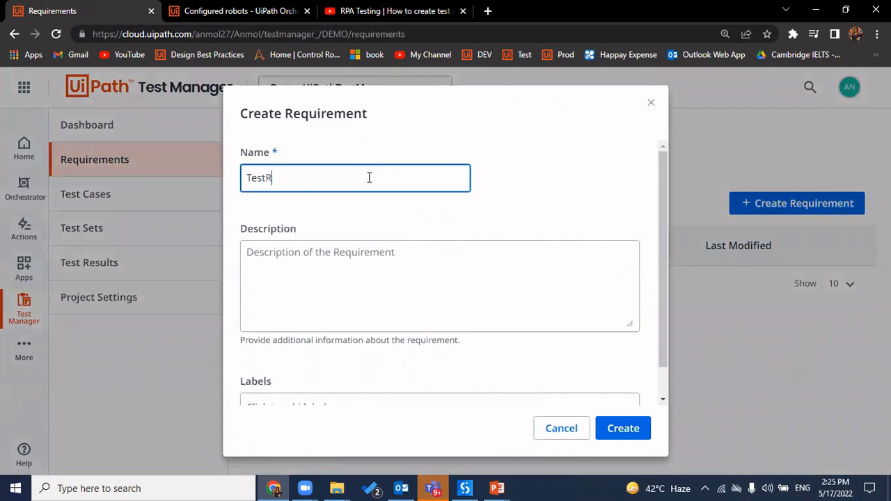
{"action": "type", "text": "PA"}
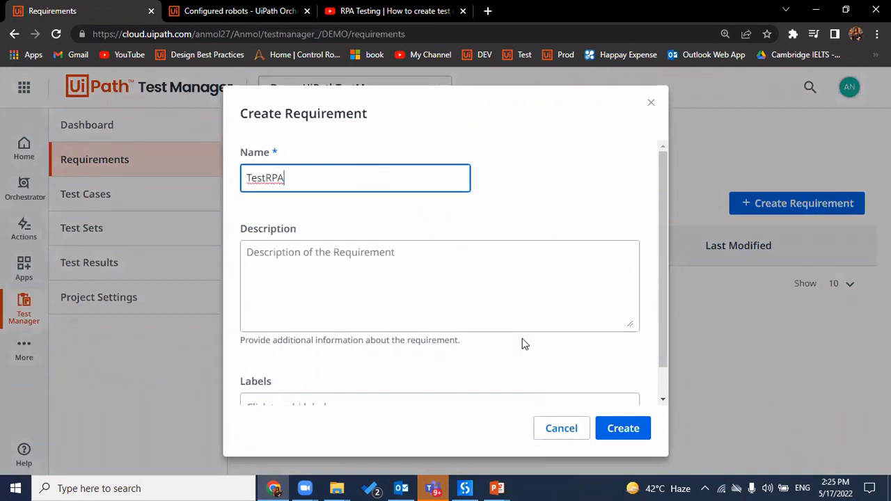
{"action": "scroll", "coordinate": [523, 339], "scroll_direction": "down", "scroll_amount": 1}
{"action": "left_click", "coordinate": [382, 377]}
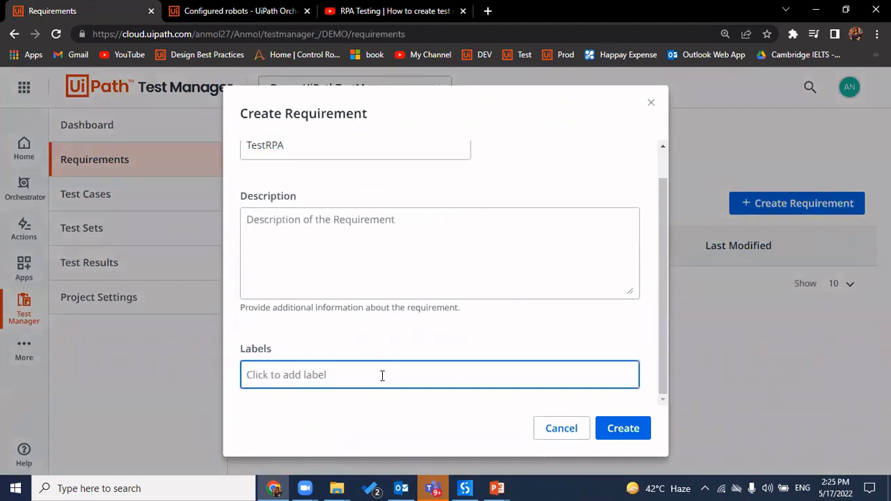
{"action": "type", "text": "fillfr"}
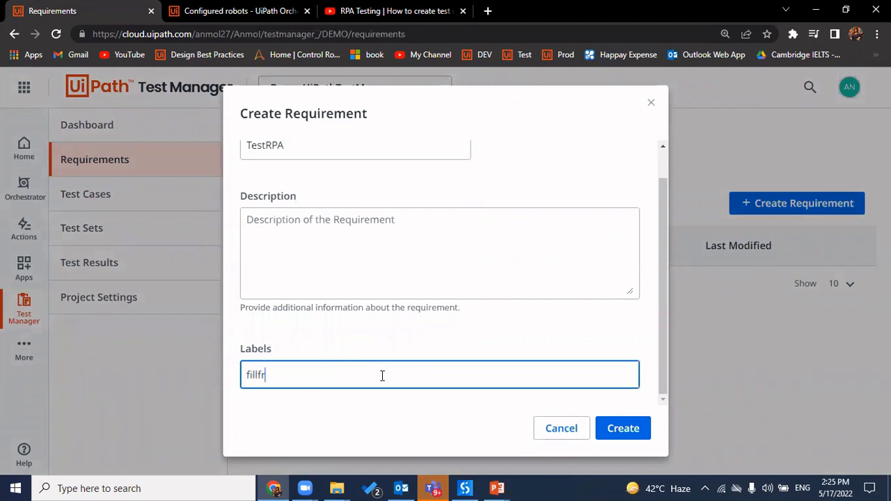
{"action": "key", "text": "BackSpace"}
{"action": "type", "text": "orm"}
{"action": "key", "text": "Return"}
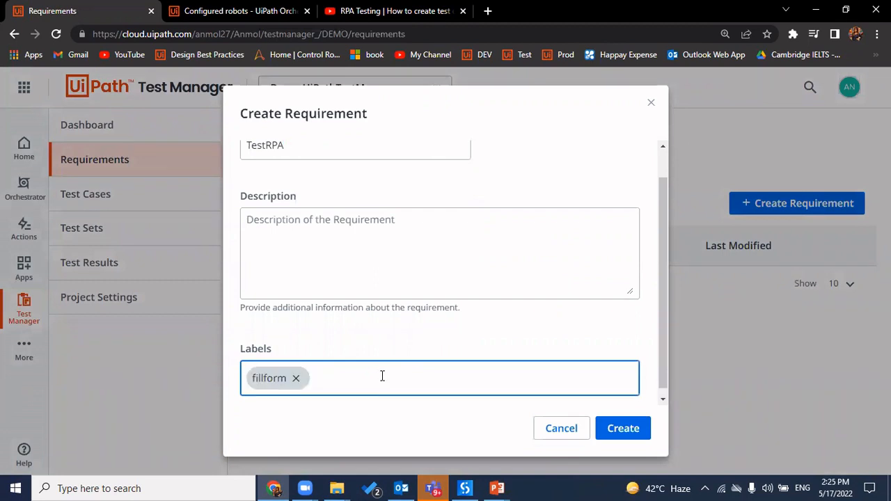
{"action": "left_click", "coordinate": [631, 438]}
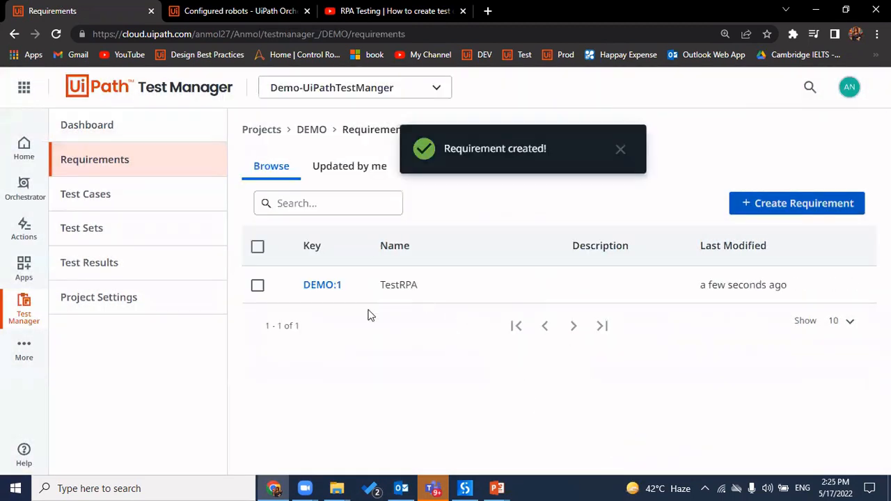
Open requirement DEMO:1 and start attaching a document, then cancel the file choice
{"action": "left_click", "coordinate": [329, 291]}
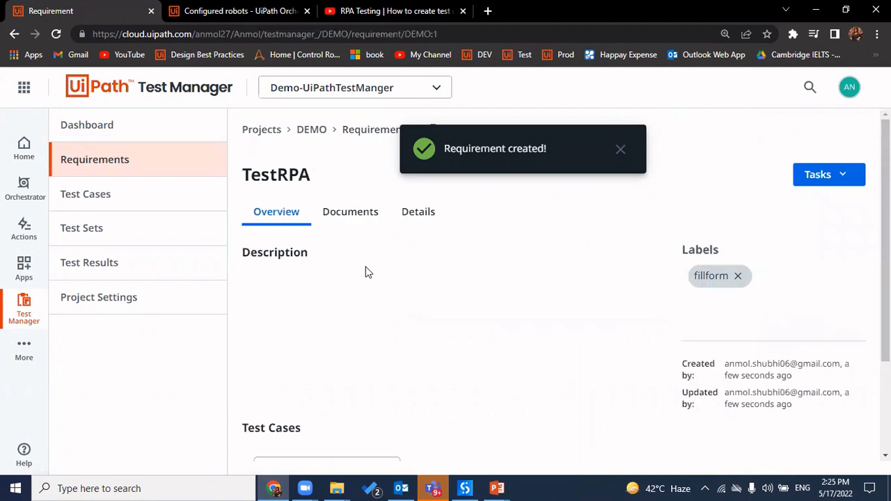
{"action": "left_click", "coordinate": [355, 214]}
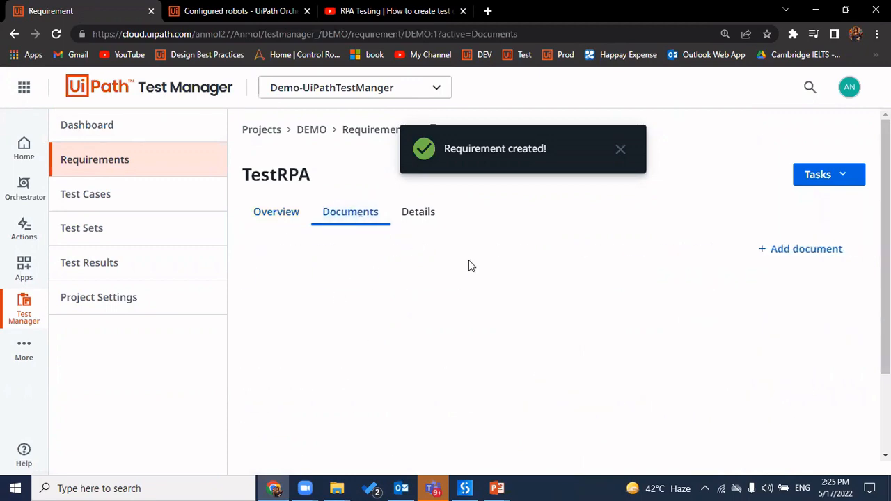
{"action": "left_click", "coordinate": [789, 255]}
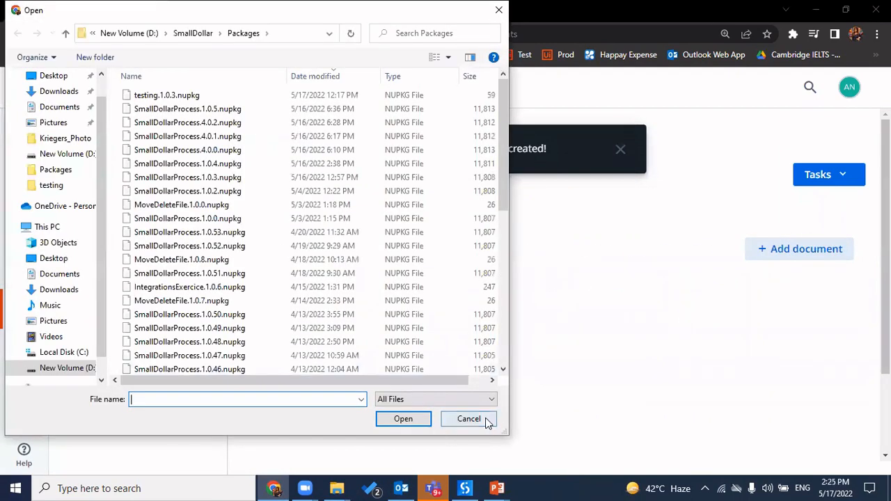
{"action": "left_click", "coordinate": [487, 423]}
Review the Details and Overview tabs, sort linked test cases by key, and show the Tasks actions
{"action": "left_click", "coordinate": [420, 224]}
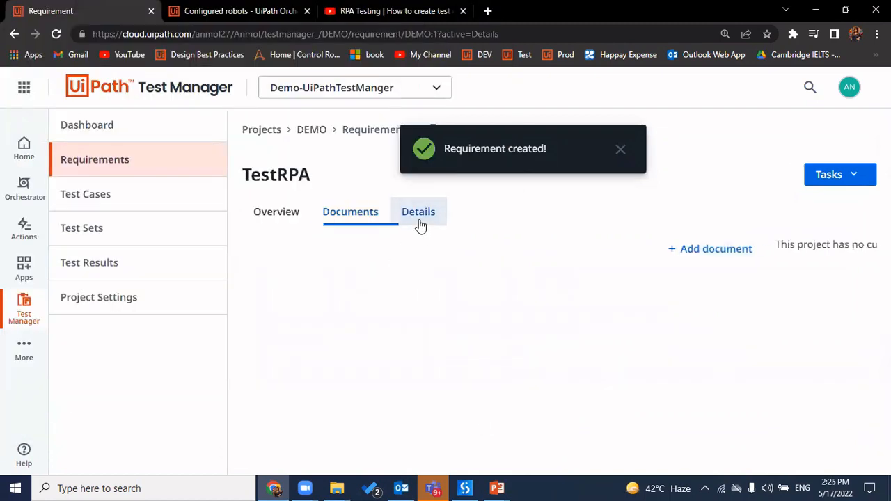
{"action": "left_click", "coordinate": [268, 217]}
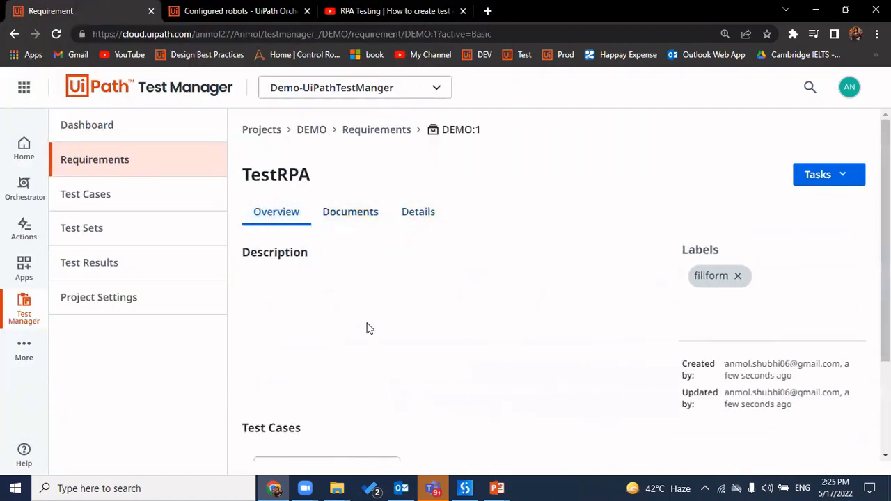
{"action": "scroll", "coordinate": [390, 324], "scroll_direction": "down", "scroll_amount": 2}
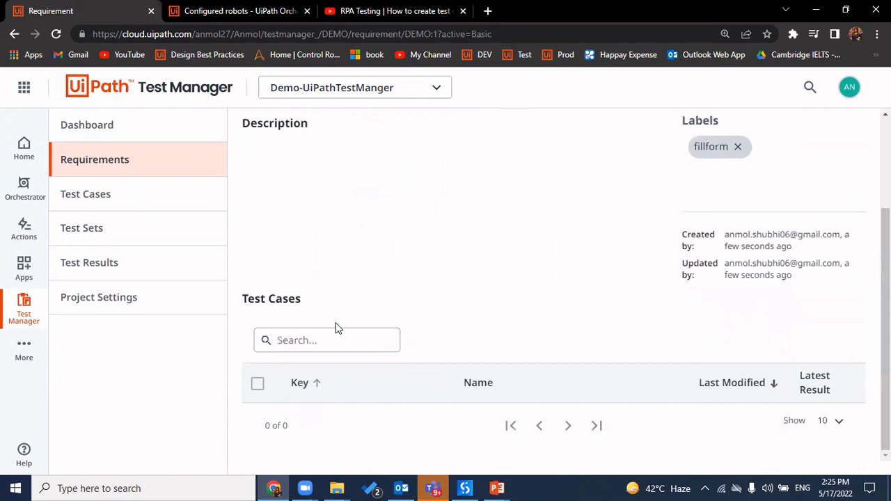
{"action": "left_click", "coordinate": [290, 394]}
{"action": "scroll", "coordinate": [401, 362], "scroll_direction": "up", "scroll_amount": 2}
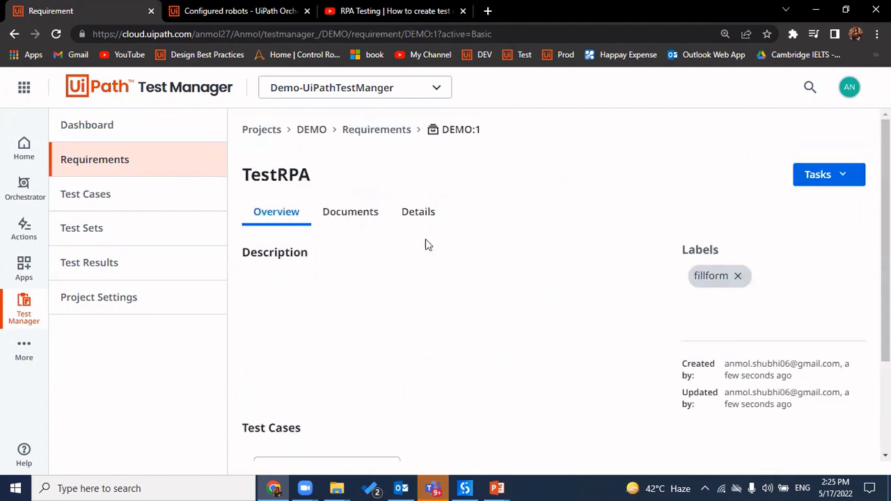
{"action": "left_click", "coordinate": [842, 180]}
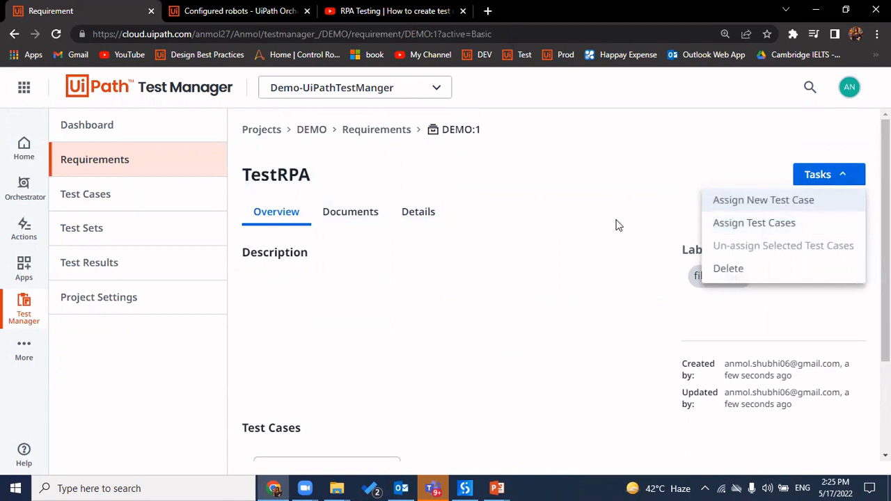
Start a test case from TestRPA, cancel it, and return to requirement DEMO:1
{"action": "left_click", "coordinate": [805, 199]}
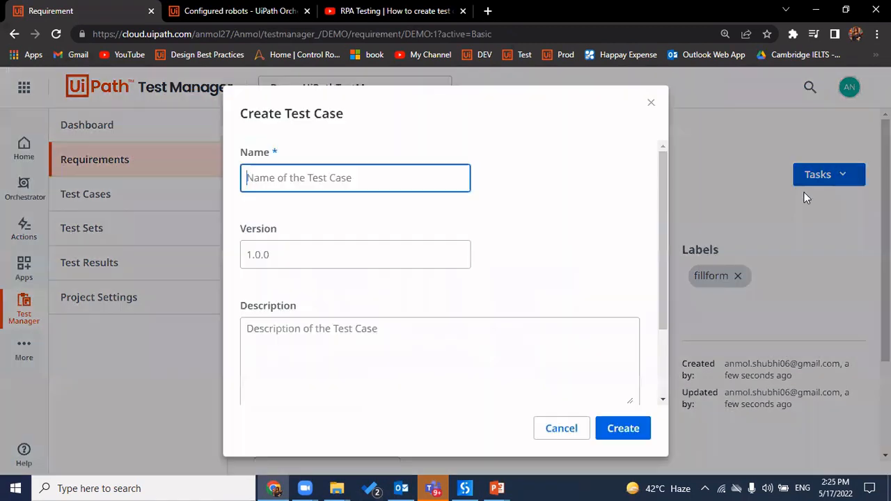
{"action": "left_click", "coordinate": [567, 431]}
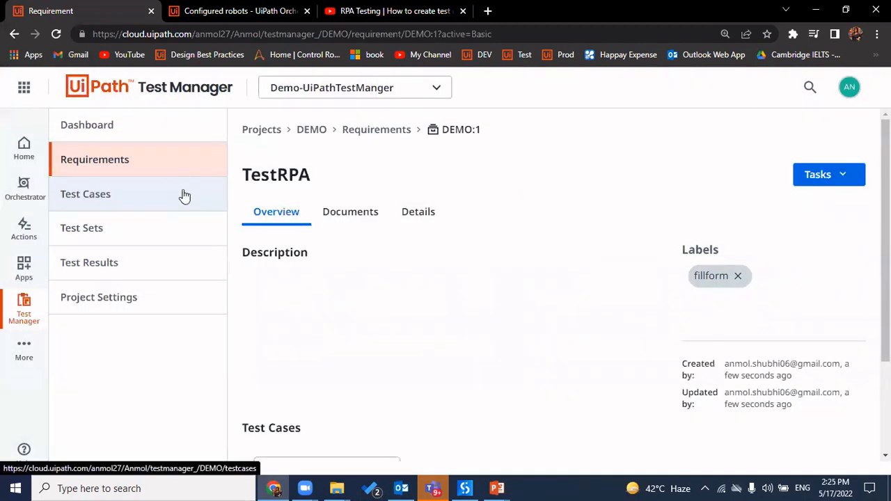
{"action": "left_click", "coordinate": [182, 196]}
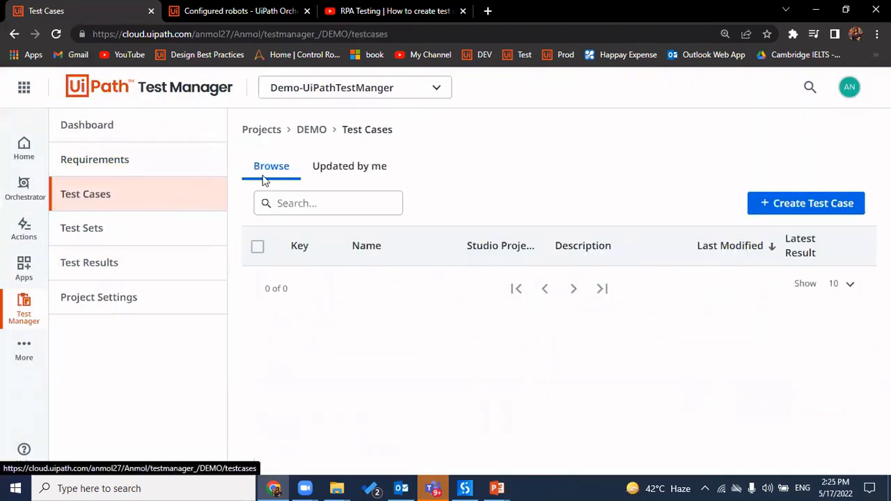
{"action": "left_click", "coordinate": [149, 159]}
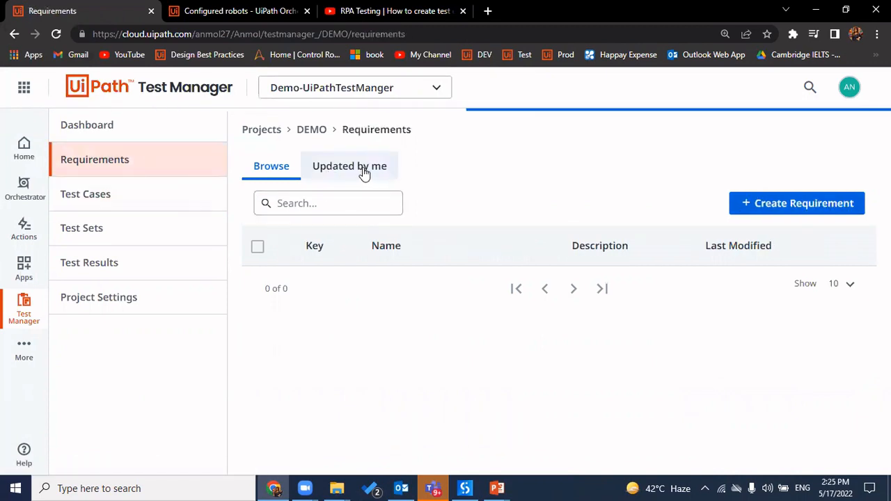
{"action": "left_click", "coordinate": [328, 289]}
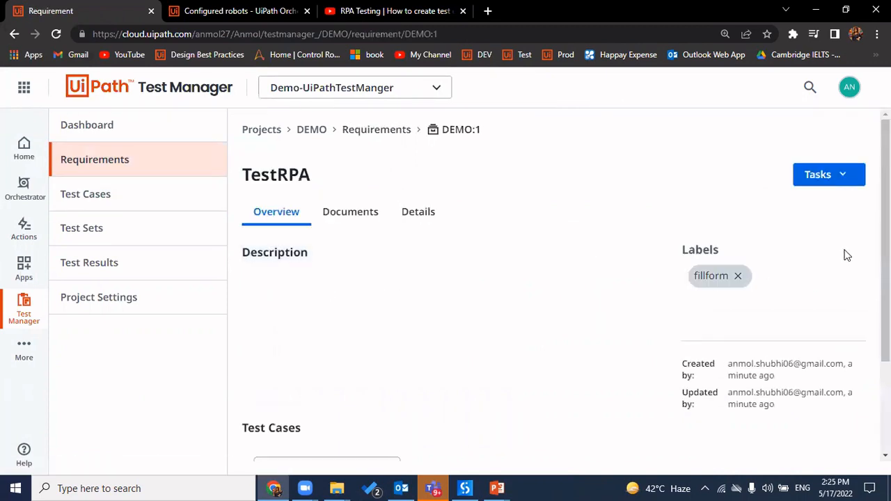
Create test case TestRPA_1 assigned to the TestRPA requirement
{"action": "left_click", "coordinate": [831, 175]}
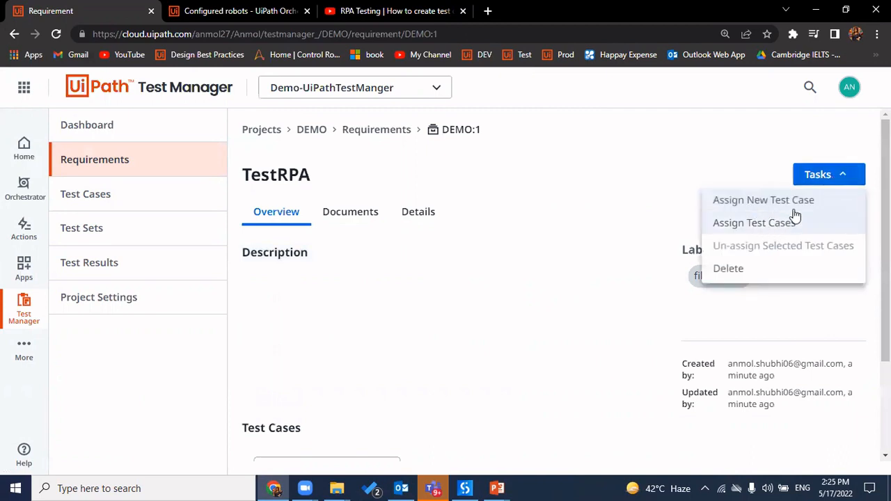
{"action": "left_click", "coordinate": [751, 203]}
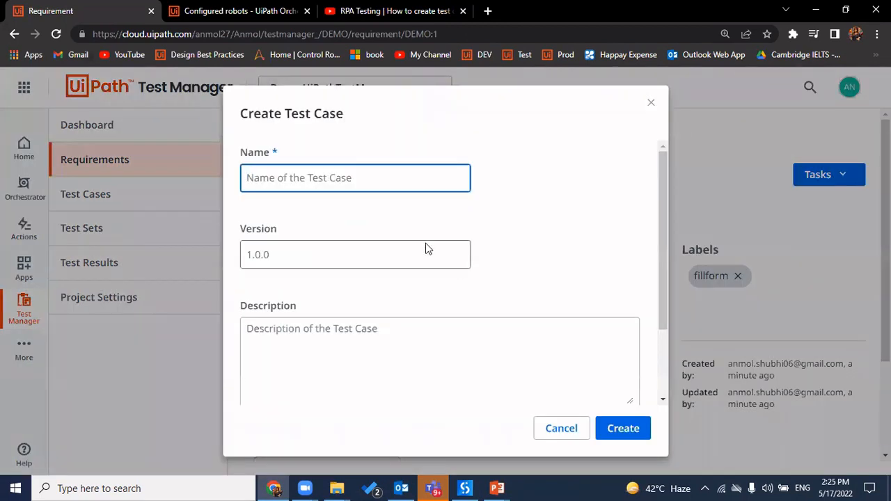
{"action": "type", "text": "TestR"}
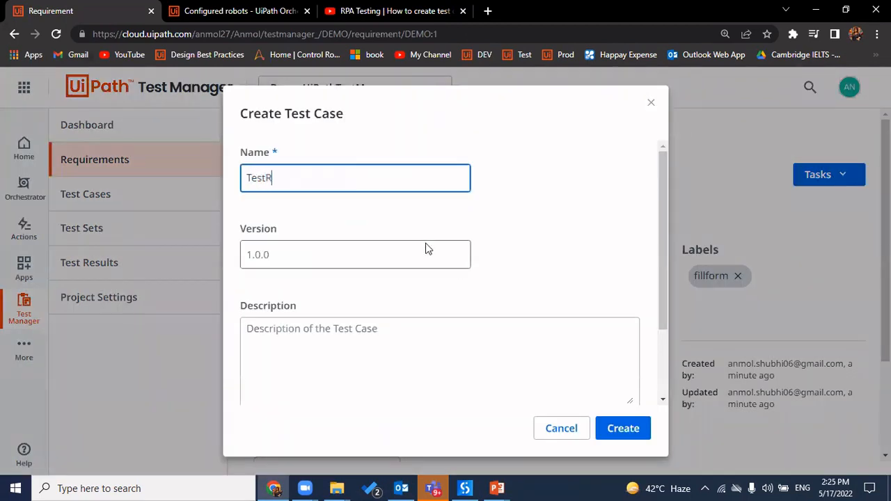
{"action": "type", "text": "PA_1"}
{"action": "left_click", "coordinate": [618, 431]}
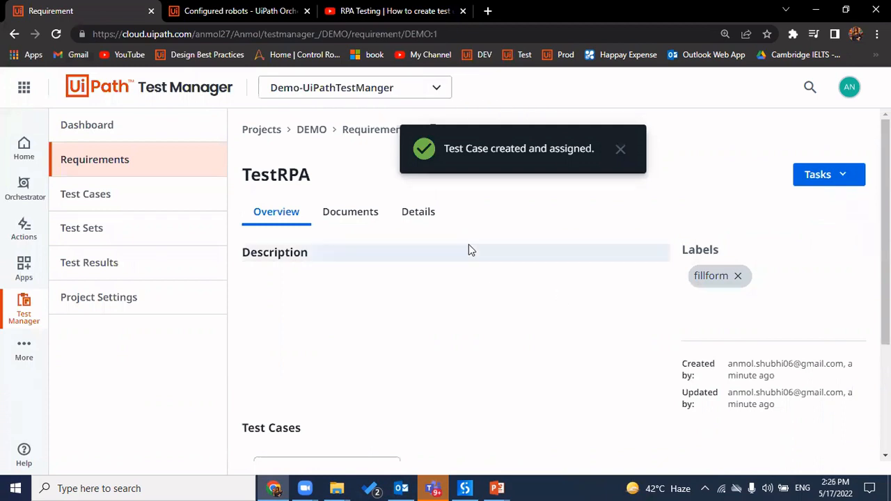
Confirm DEMO:2 appears in the requirement's Overview test cases, then go to the Test Cases list
{"action": "left_click", "coordinate": [358, 211]}
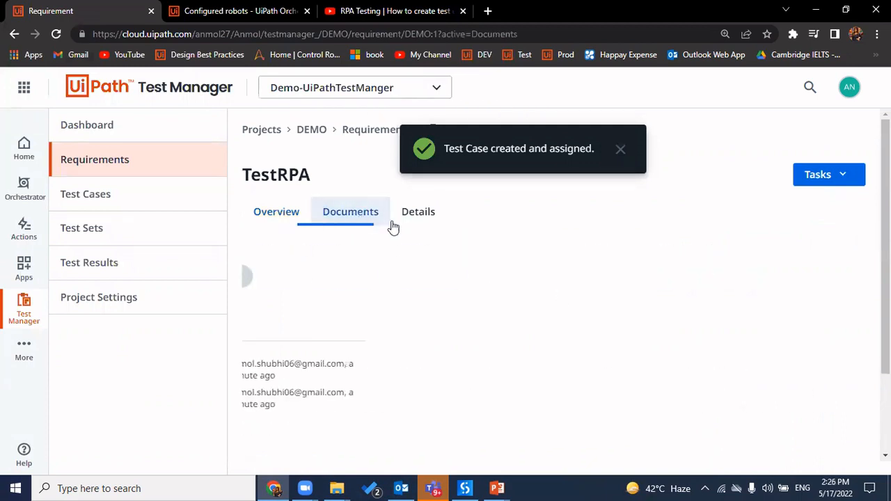
{"action": "scroll", "coordinate": [410, 360], "scroll_direction": "down", "scroll_amount": 2}
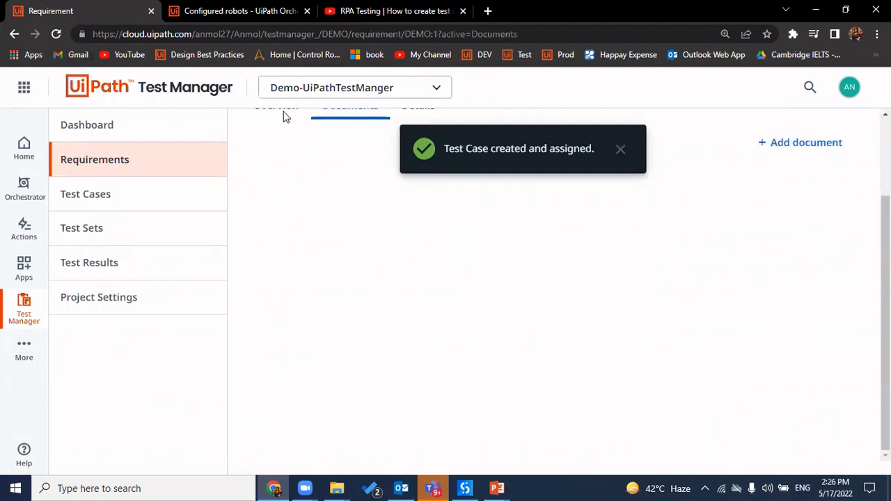
{"action": "scroll", "coordinate": [383, 289], "scroll_direction": "up", "scroll_amount": 2}
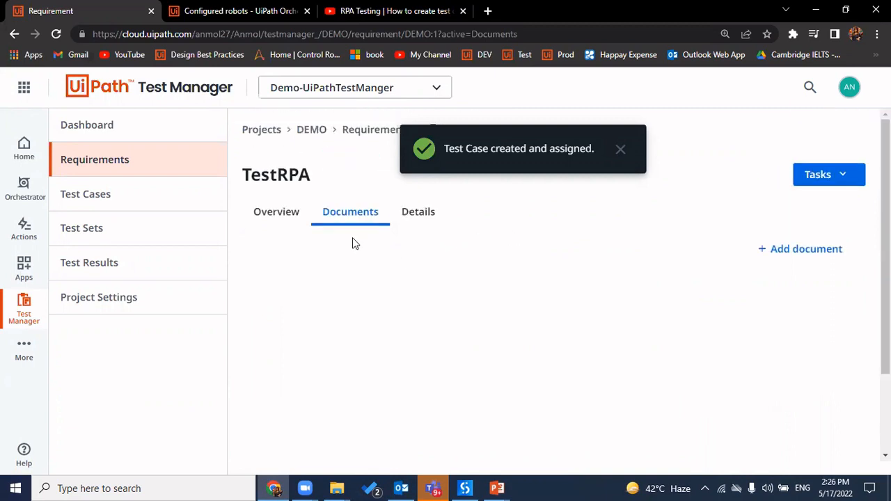
{"action": "left_click", "coordinate": [281, 215]}
{"action": "scroll", "coordinate": [366, 348], "scroll_direction": "down", "scroll_amount": 1}
{"action": "scroll", "coordinate": [365, 350], "scroll_direction": "down", "scroll_amount": 2}
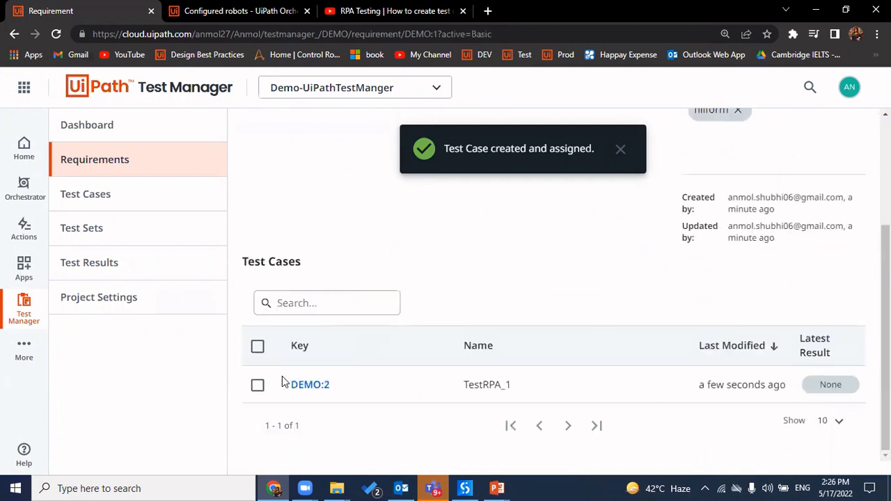
{"action": "left_click", "coordinate": [257, 387]}
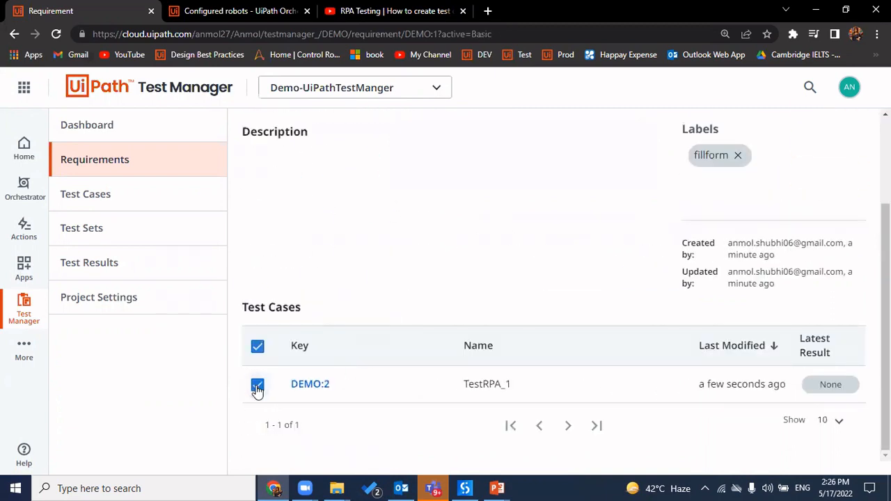
{"action": "left_click", "coordinate": [257, 387]}
{"action": "left_click", "coordinate": [148, 202]}
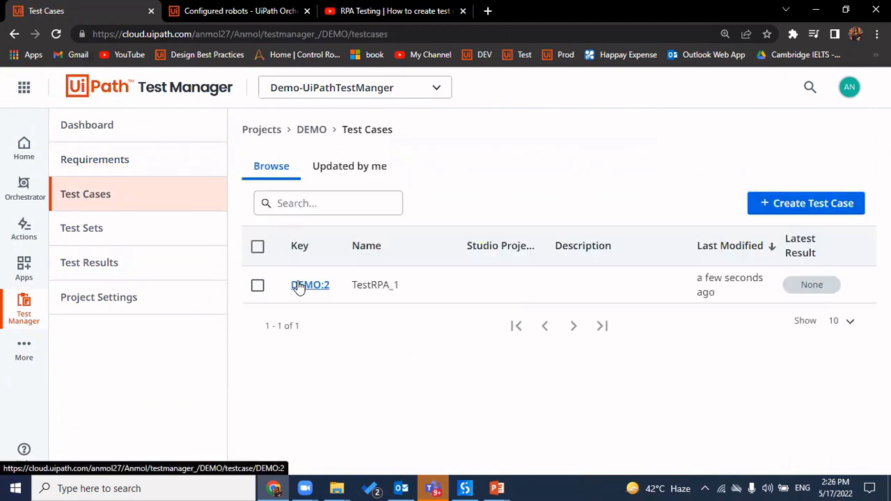
On Test Sets, explore the Create Test Set and Link Orchestrator test set dialogs without saving
{"action": "left_click", "coordinate": [146, 226]}
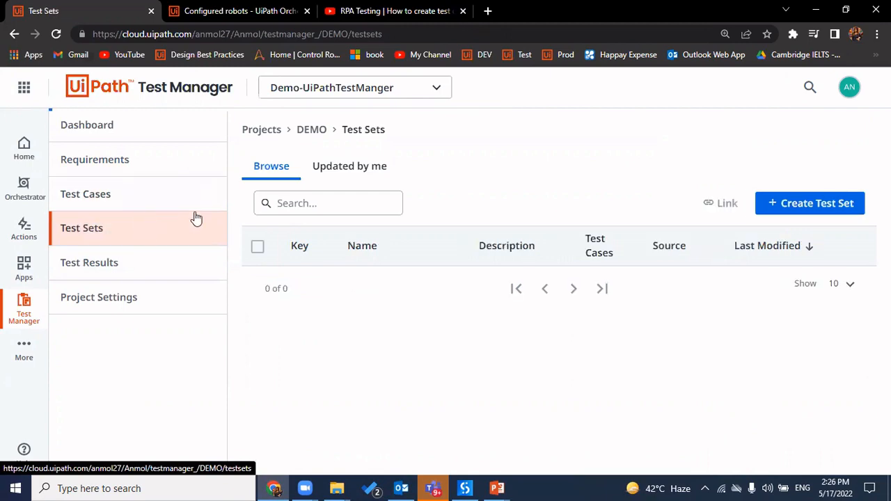
{"action": "left_click", "coordinate": [816, 204]}
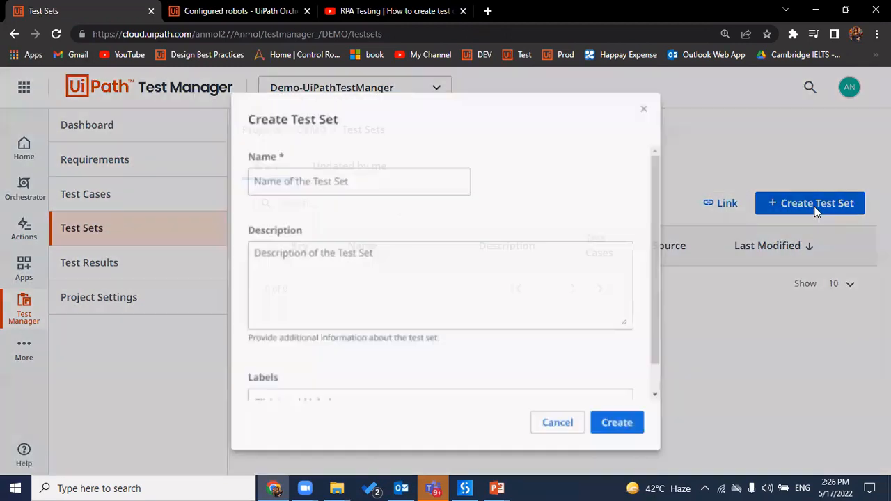
{"action": "left_click", "coordinate": [649, 103]}
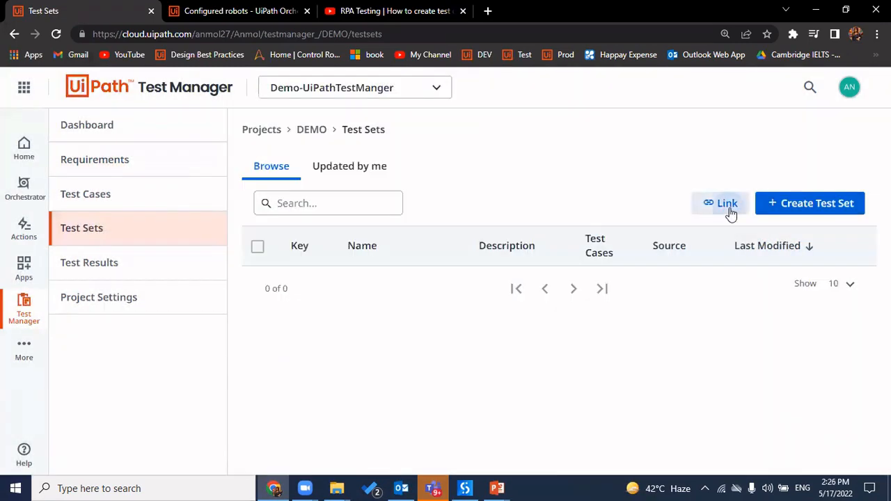
{"action": "left_click", "coordinate": [726, 204]}
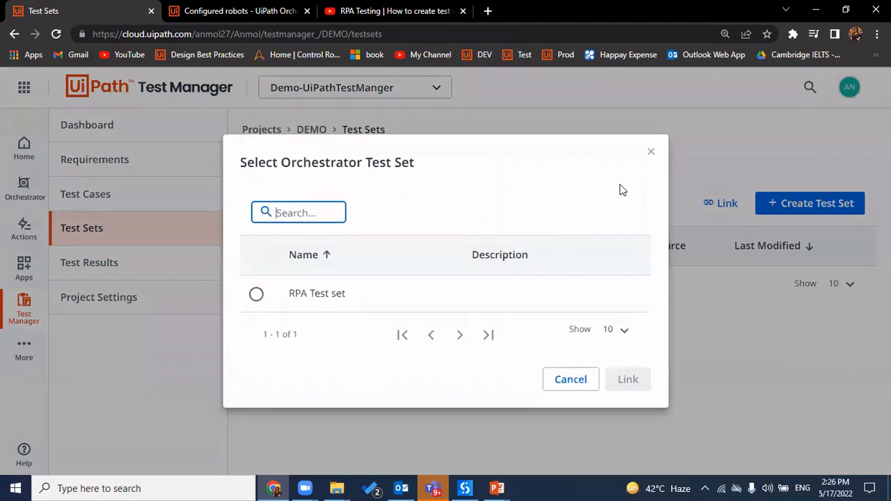
{"action": "left_click", "coordinate": [651, 153]}
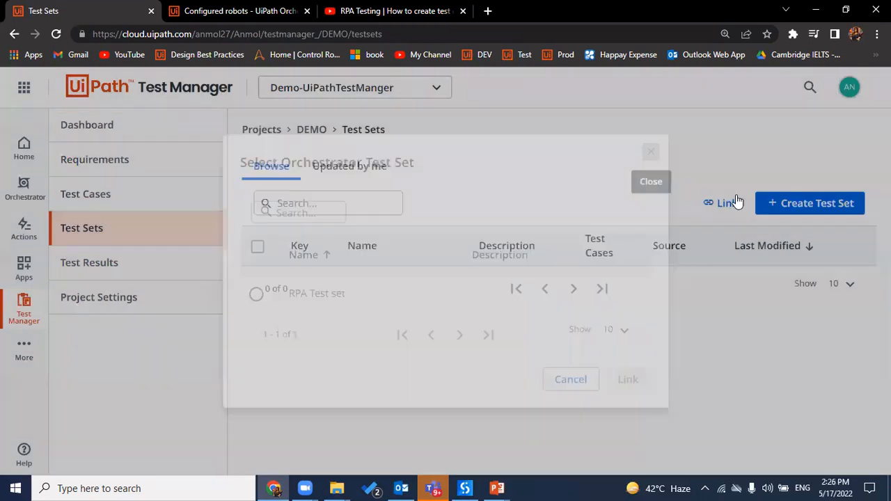
{"action": "left_click", "coordinate": [789, 209]}
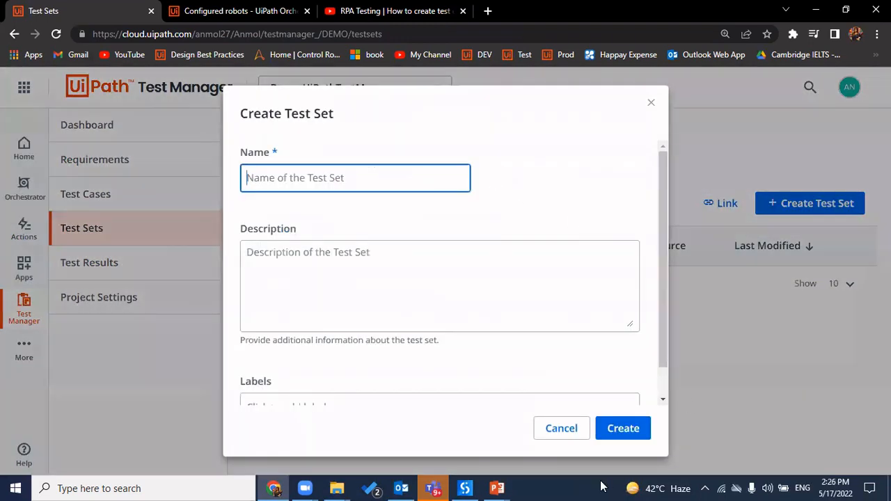
{"action": "left_click", "coordinate": [560, 429]}
{"action": "left_click", "coordinate": [723, 204]}
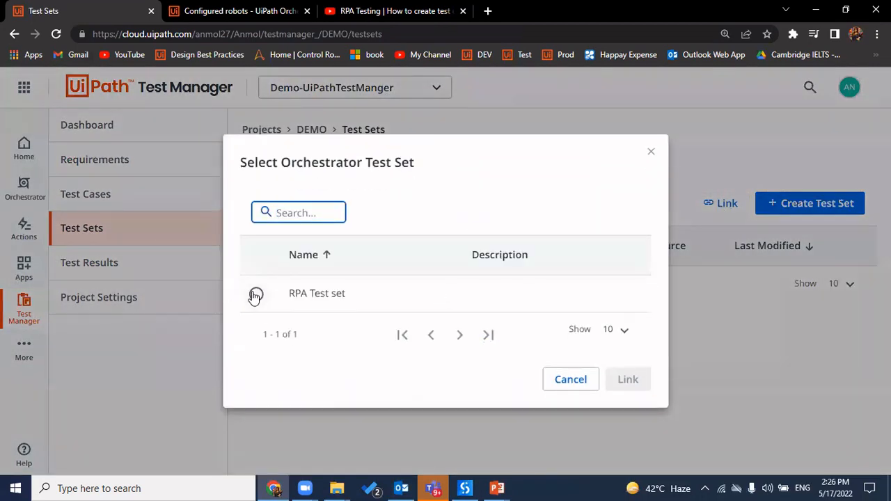
{"action": "left_click", "coordinate": [256, 295]}
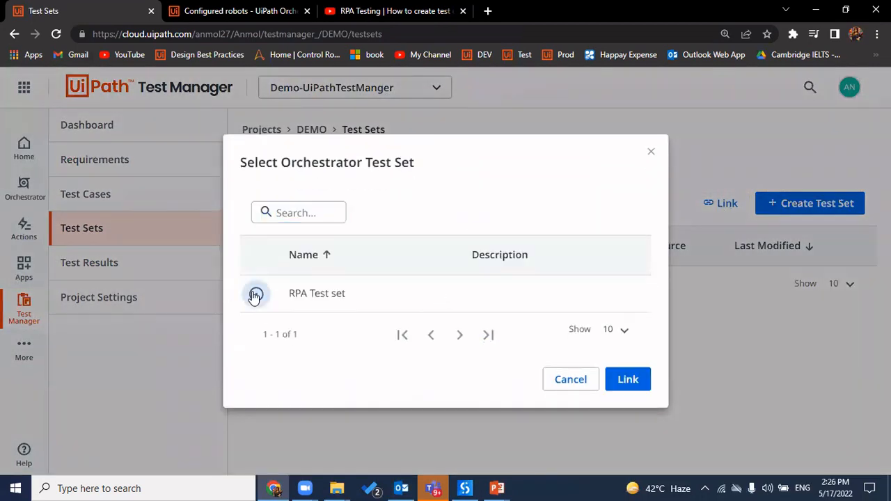
{"action": "left_click", "coordinate": [650, 152]}
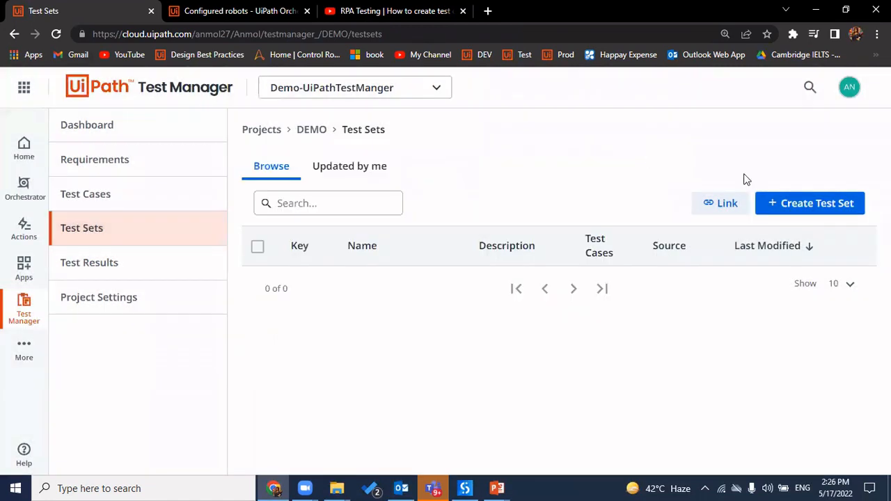
Start a new test set and begin entering the name Demo Test Set
{"action": "left_click", "coordinate": [825, 205]}
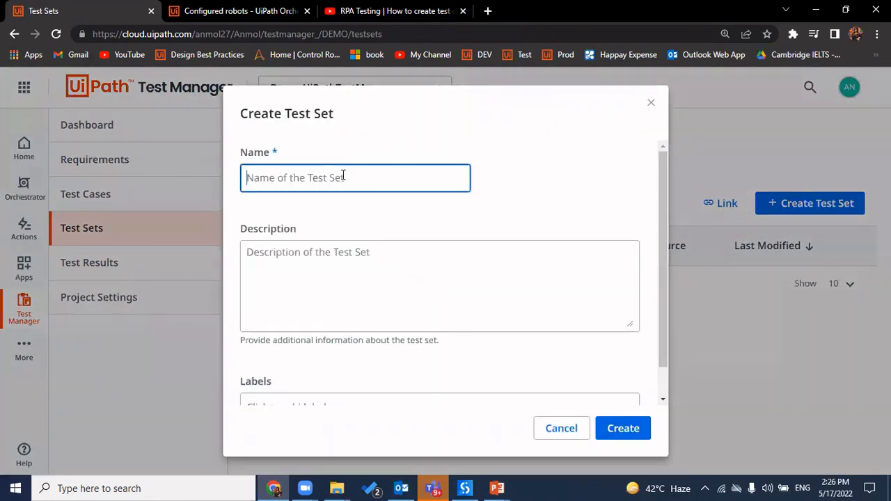
{"action": "type", "text": "New T"}
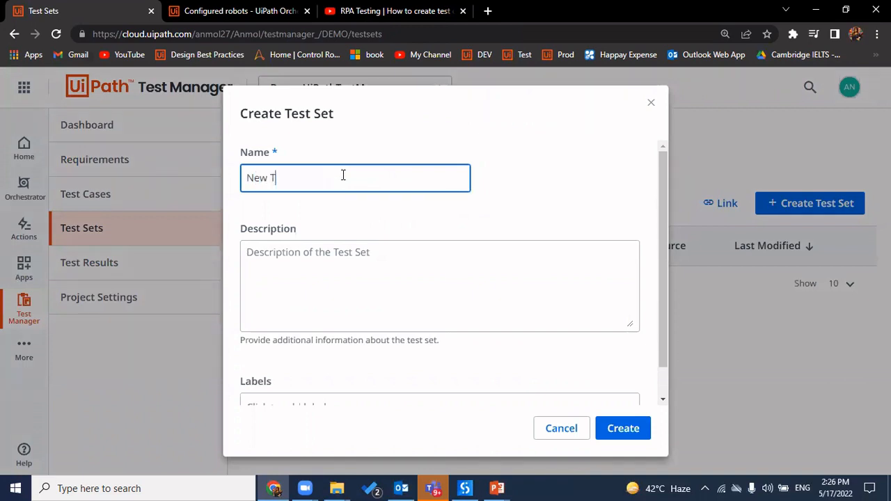
{"action": "type", "text": "es"}
{"action": "key", "text": "ctrl+a"}
{"action": "key", "text": "BackSpace"}
{"action": "type", "text": "De"}
Create Demo Test Set (DEMO:3) and assign test case TestRPA_1 to it from its Test Cases tab
{"action": "left_click", "coordinate": [624, 427]}
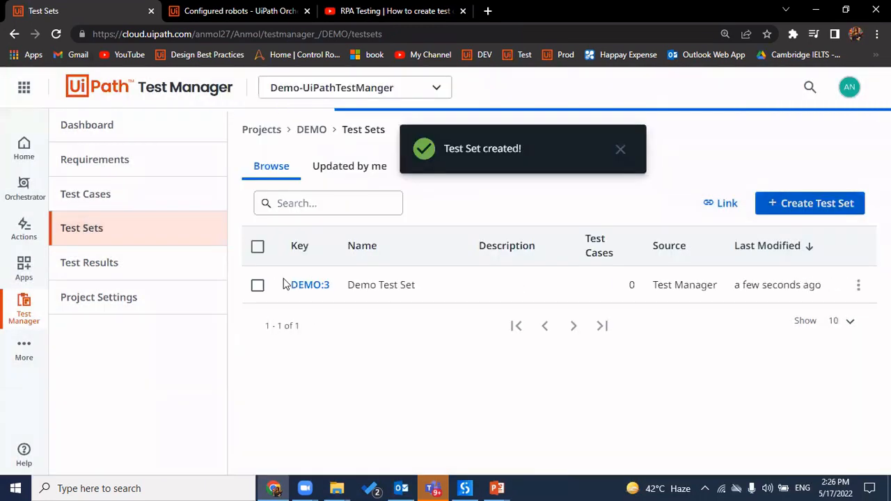
{"action": "left_click", "coordinate": [311, 286]}
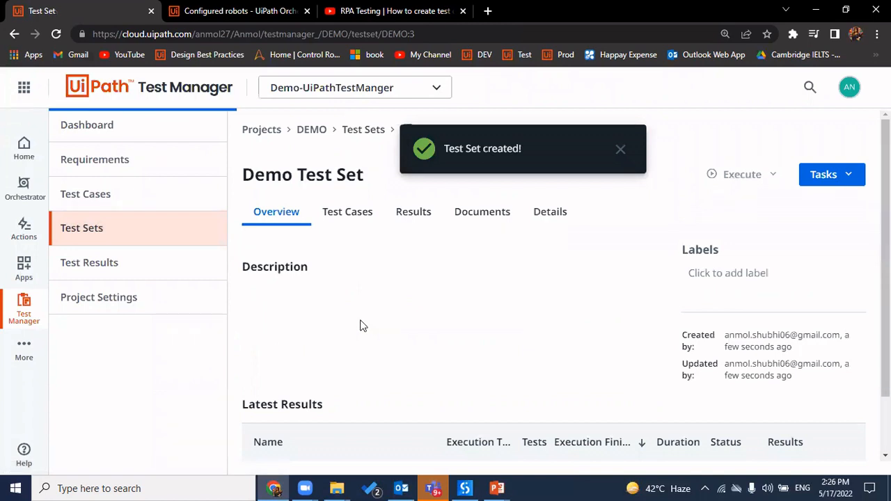
{"action": "left_click", "coordinate": [345, 215]}
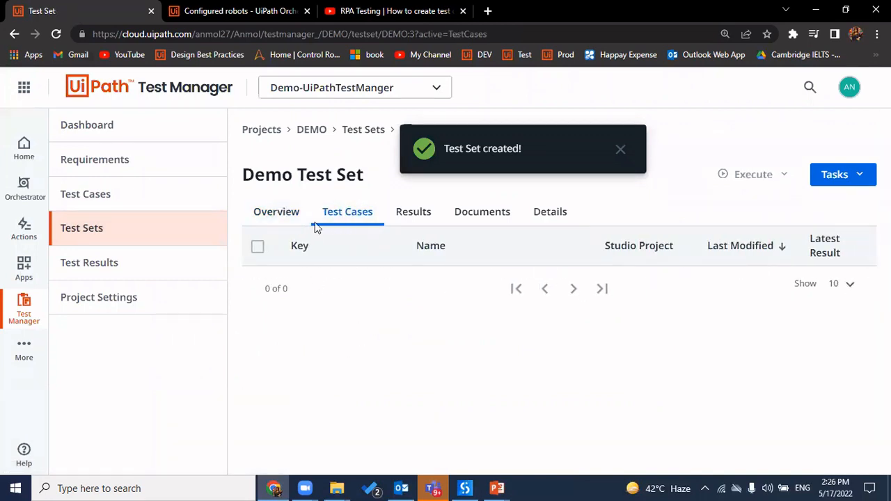
{"action": "left_click", "coordinate": [854, 185]}
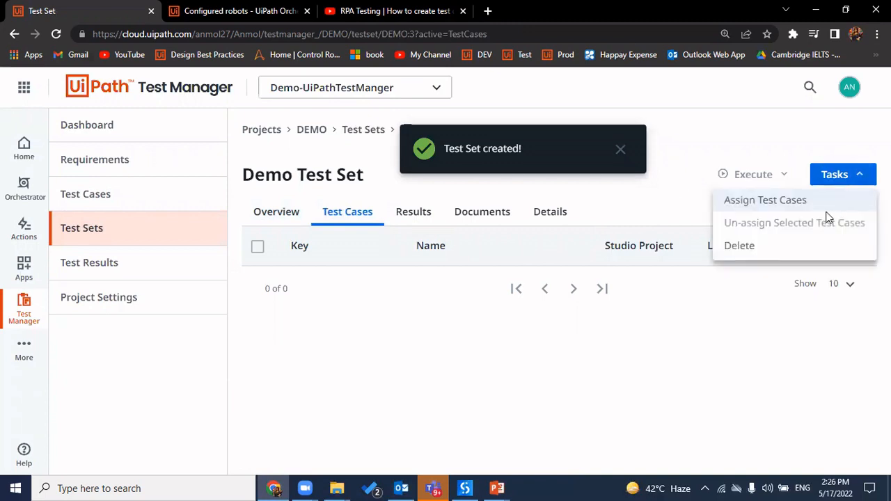
{"action": "left_click", "coordinate": [785, 207]}
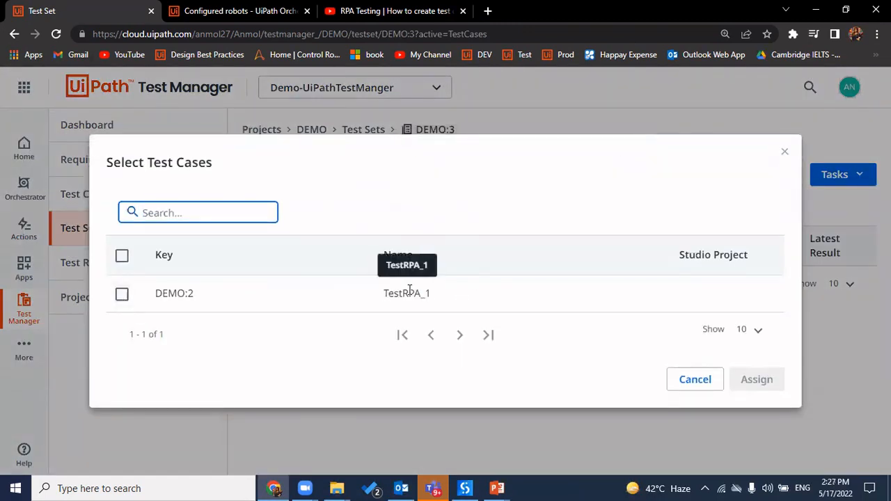
{"action": "left_click_drag", "start_coordinate": [432, 293], "coordinate": [122, 259]}
{"action": "left_click", "coordinate": [122, 258]}
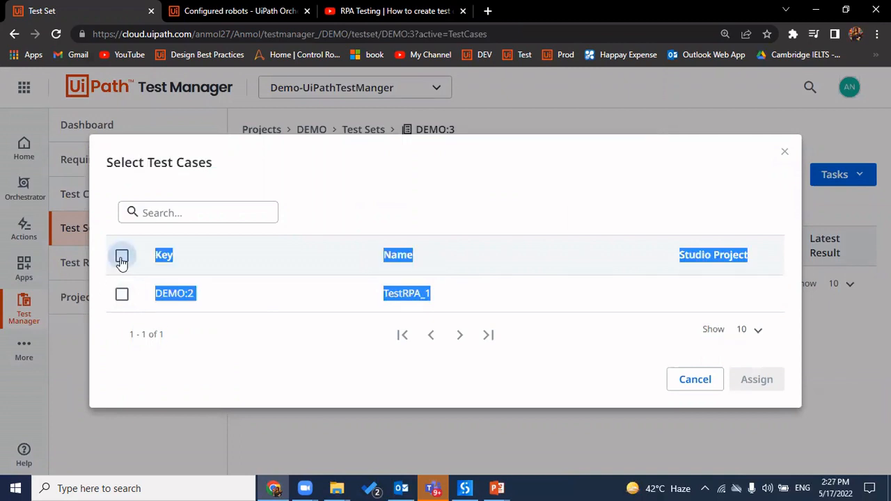
{"action": "left_click", "coordinate": [757, 356]}
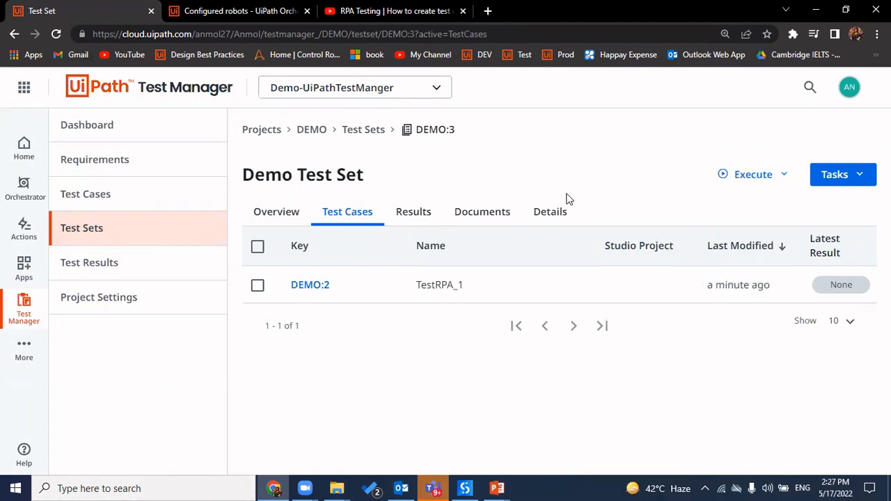
Check Test Results and Test Sets showing Demo Test Set with 1 test case, then switch to Studio
{"action": "left_click", "coordinate": [157, 271]}
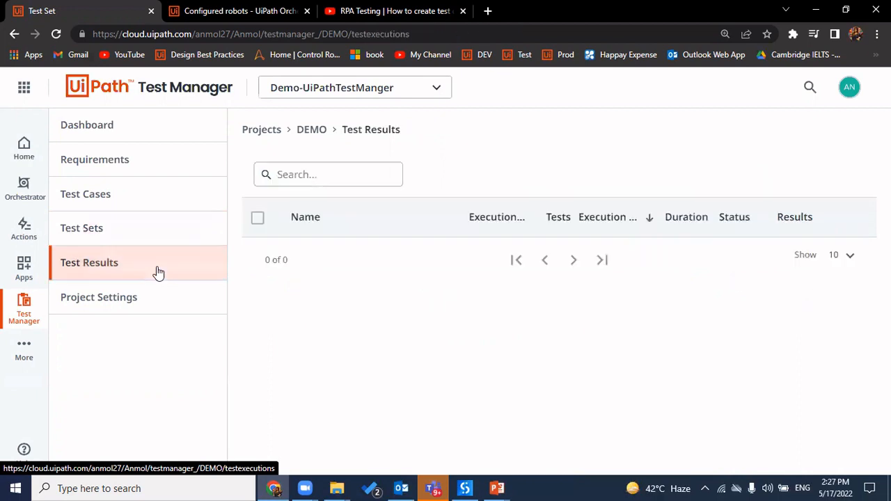
{"action": "left_click", "coordinate": [142, 234]}
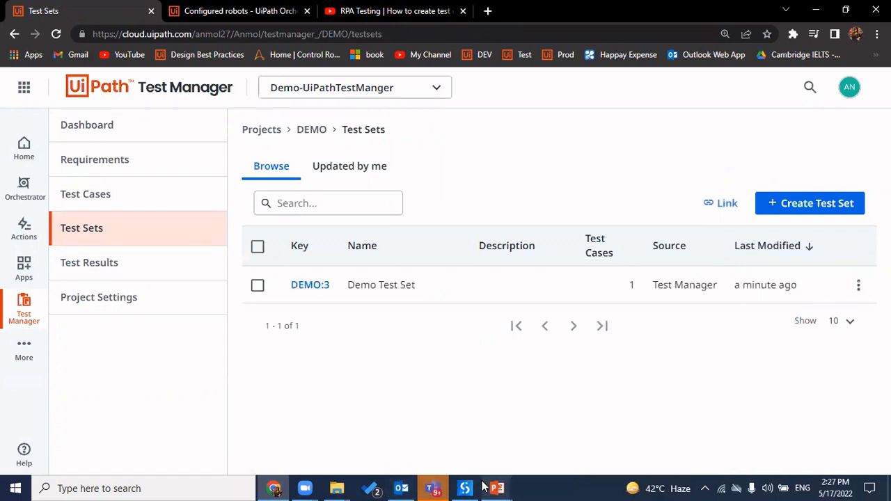
{"action": "mouse_move", "coordinate": [474, 486]}
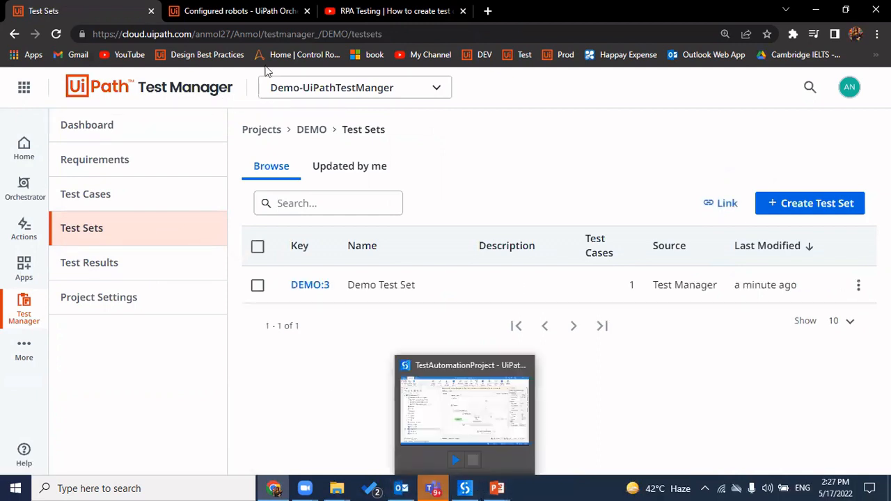
{"action": "left_click", "coordinate": [260, 33]}
{"action": "left_click", "coordinate": [261, 33]}
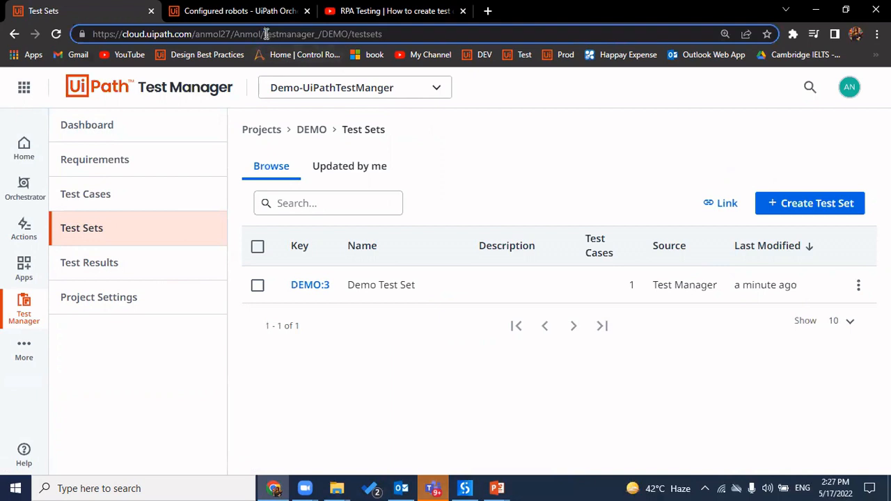
{"action": "key", "text": "ctrl+shift+Left"}
{"action": "key", "text": "ctrl+shift+Left"}
{"action": "key", "text": "ctrl+shift+Left"}
{"action": "key", "text": "ctrl+shift+Left"}
{"action": "key", "text": "ctrl+shift+Left"}
{"action": "key", "text": "ctrl+shift+Left"}
{"action": "key", "text": "ctrl+c"}
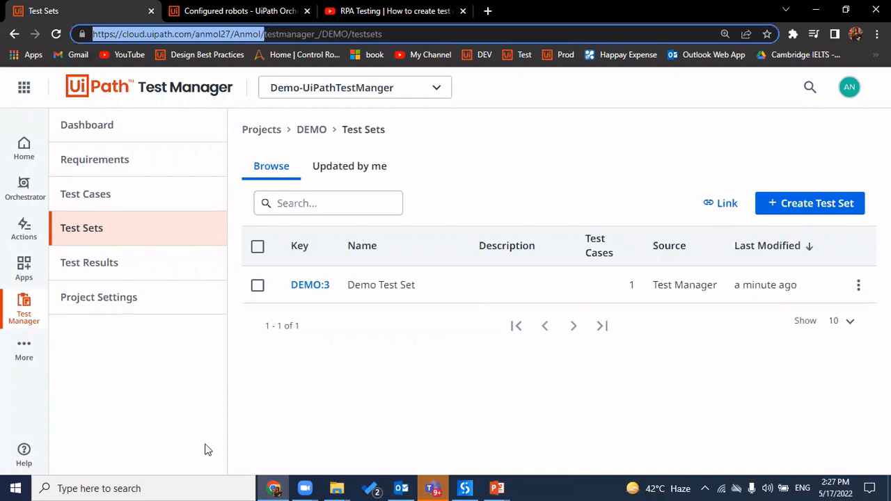
{"action": "left_click", "coordinate": [466, 488]}
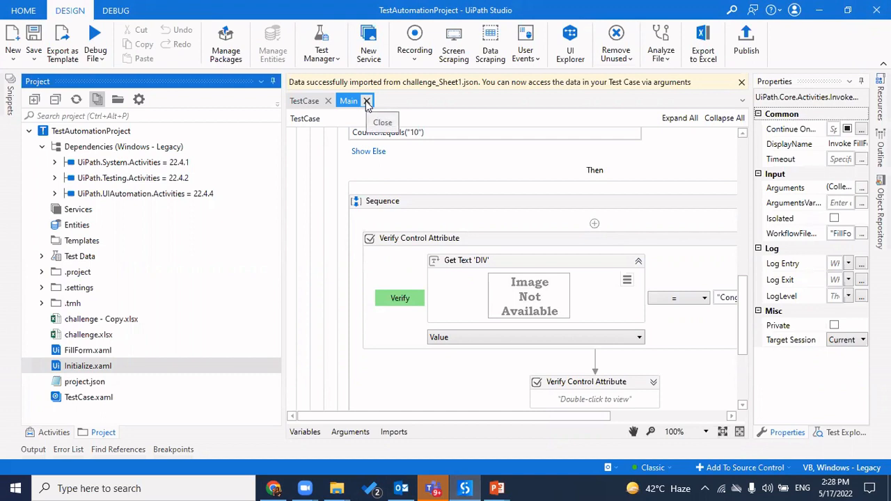
Select TestCase.xaml, dismiss the import notification and collapse the Then sequence and If block
{"action": "left_click", "coordinate": [100, 401]}
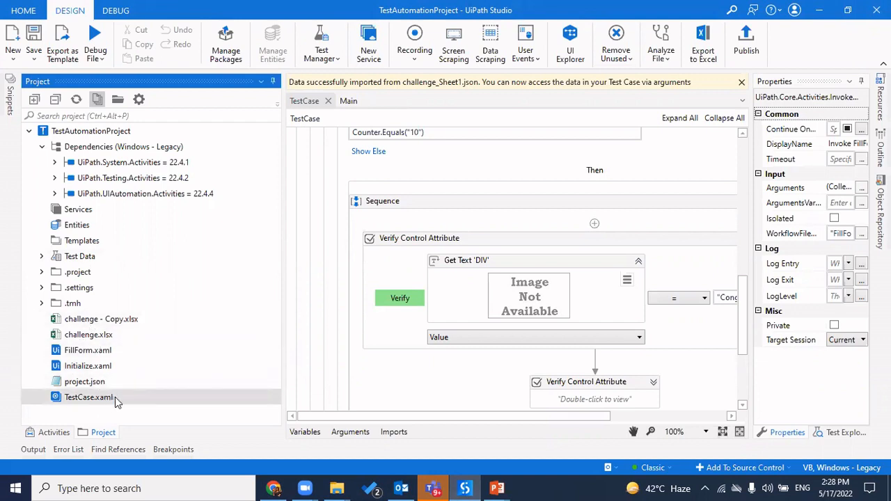
{"action": "left_click_drag", "start_coordinate": [603, 417], "coordinate": [721, 417]}
{"action": "left_click", "coordinate": [666, 200]}
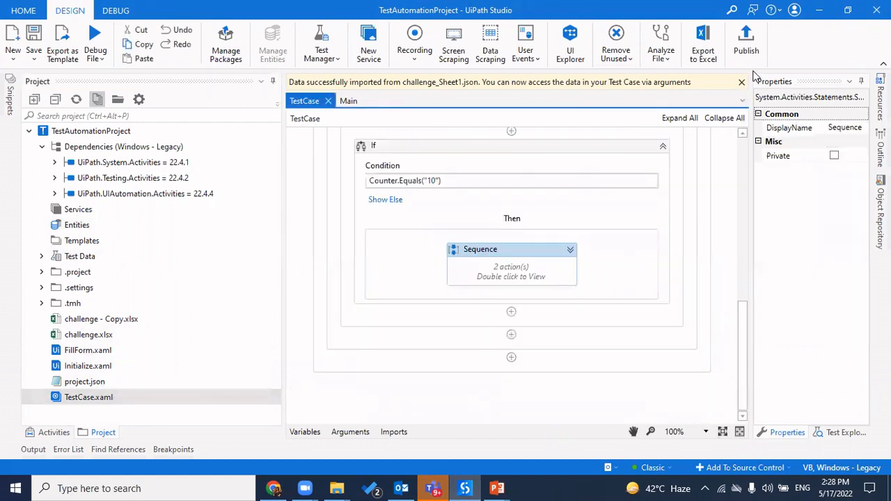
{"action": "left_click", "coordinate": [742, 82]}
{"action": "scroll", "coordinate": [625, 205], "scroll_direction": "up", "scroll_amount": 10}
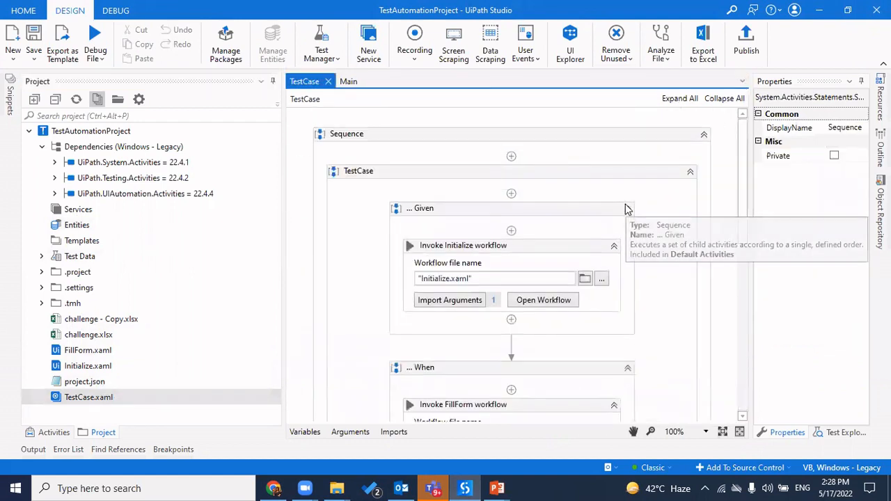
{"action": "scroll", "coordinate": [649, 371], "scroll_direction": "down", "scroll_amount": 10}
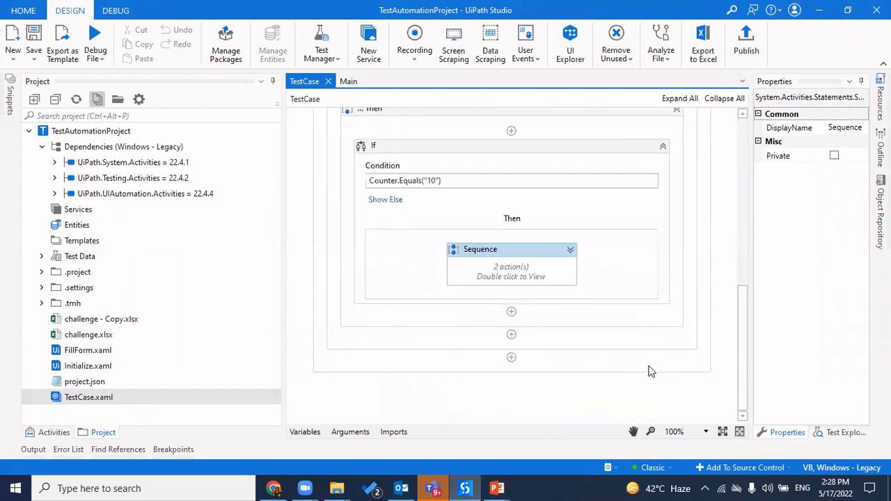
{"action": "left_click", "coordinate": [664, 152]}
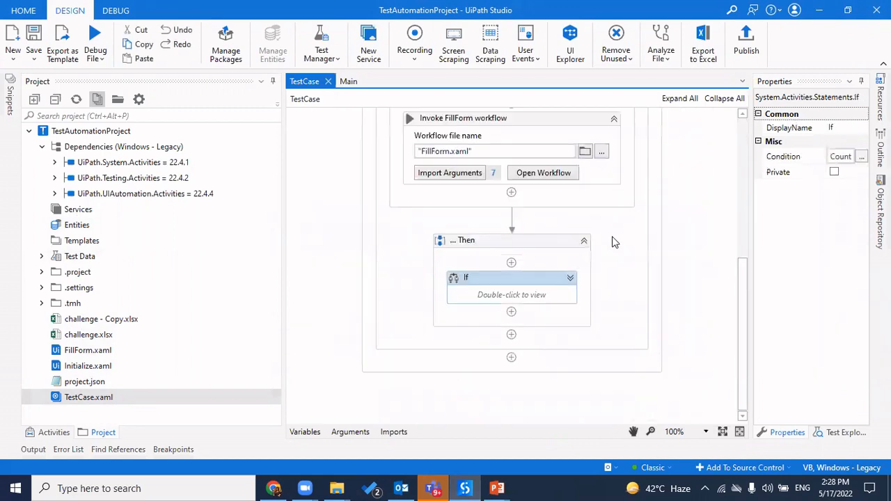
{"action": "scroll", "coordinate": [471, 334], "scroll_direction": "up", "scroll_amount": 5}
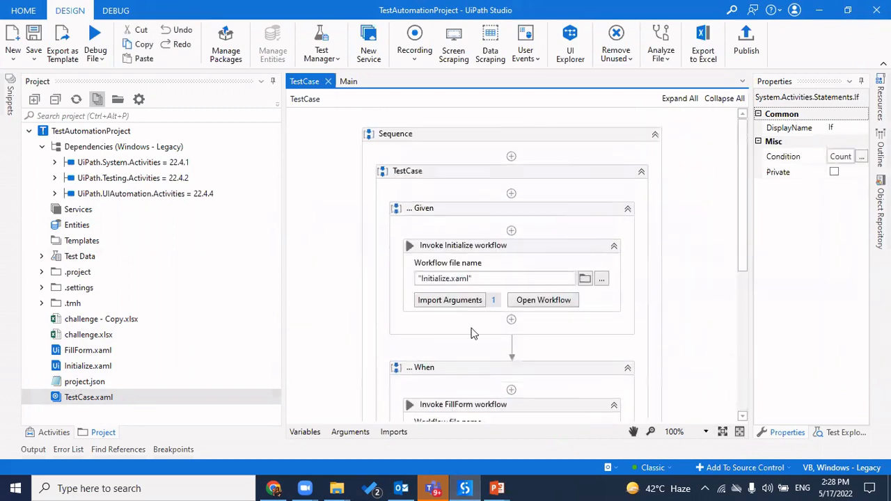
Remove the test data from TestCase.xaml via its context menu
{"action": "right_click", "coordinate": [154, 398]}
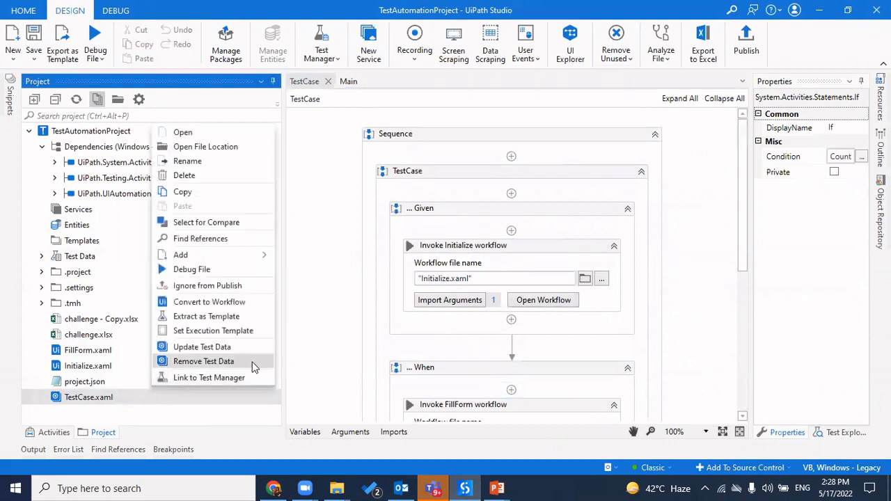
{"action": "left_click", "coordinate": [219, 362]}
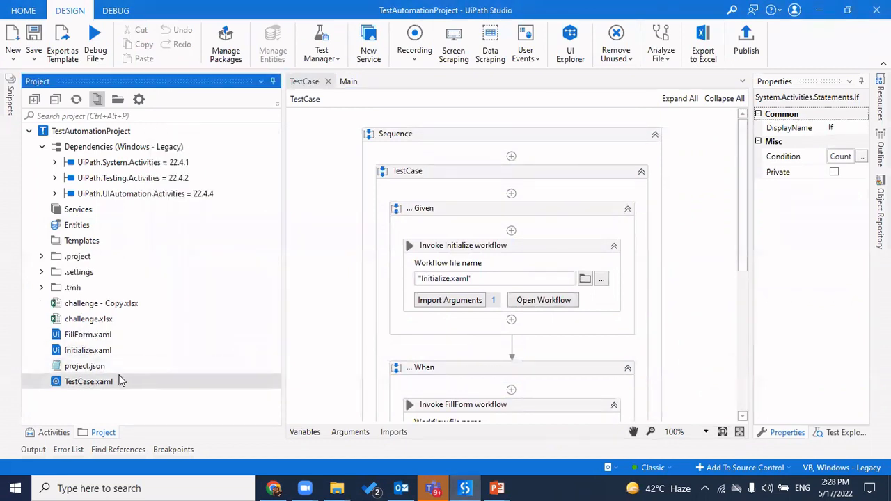
{"action": "left_click", "coordinate": [321, 54]}
Disconnect and reconnect Test Manager to the testmanager_ address, approving sign-in in the browser
{"action": "left_click", "coordinate": [366, 98]}
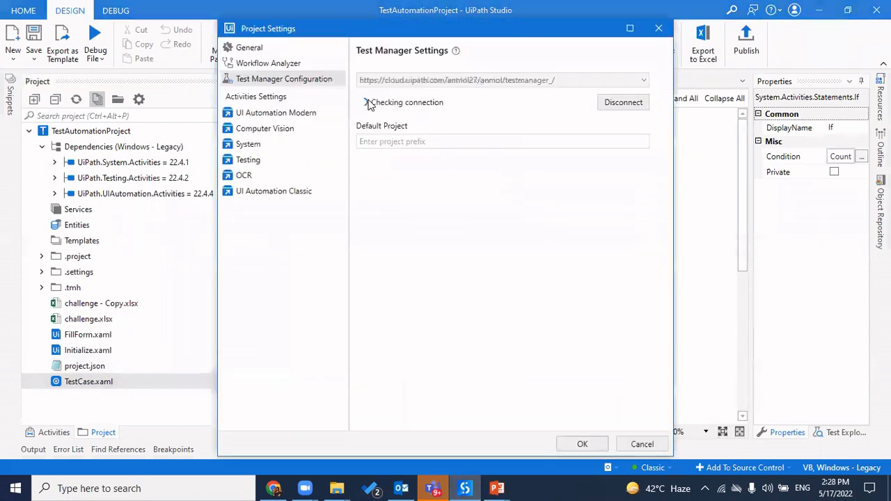
{"action": "left_click", "coordinate": [624, 102]}
{"action": "left_click", "coordinate": [472, 81]}
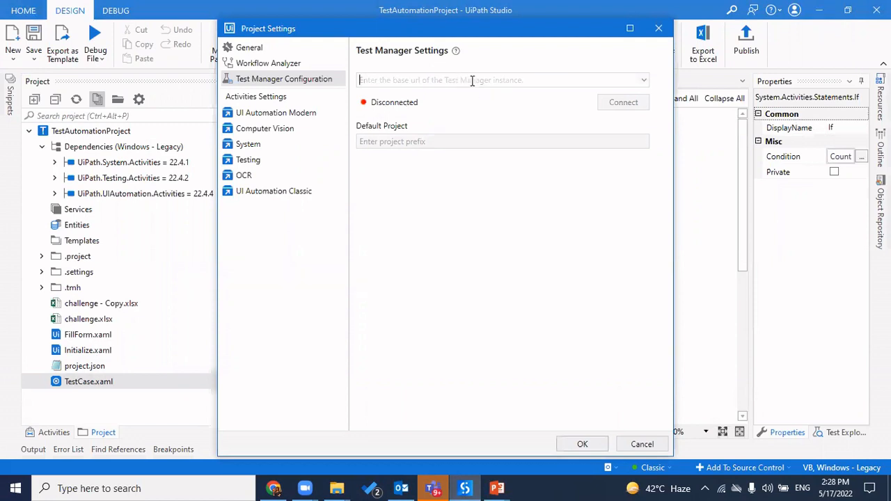
{"action": "key", "text": "ctrl+v"}
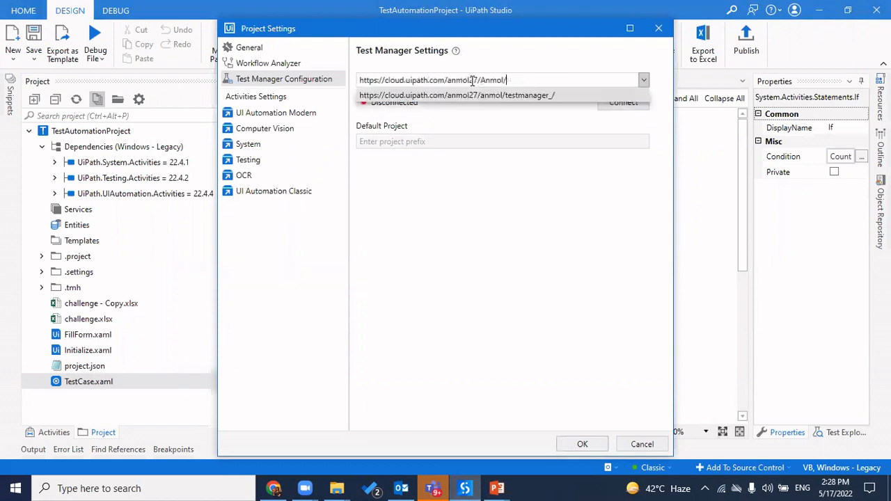
{"action": "left_click", "coordinate": [518, 97]}
{"action": "left_click", "coordinate": [615, 104]}
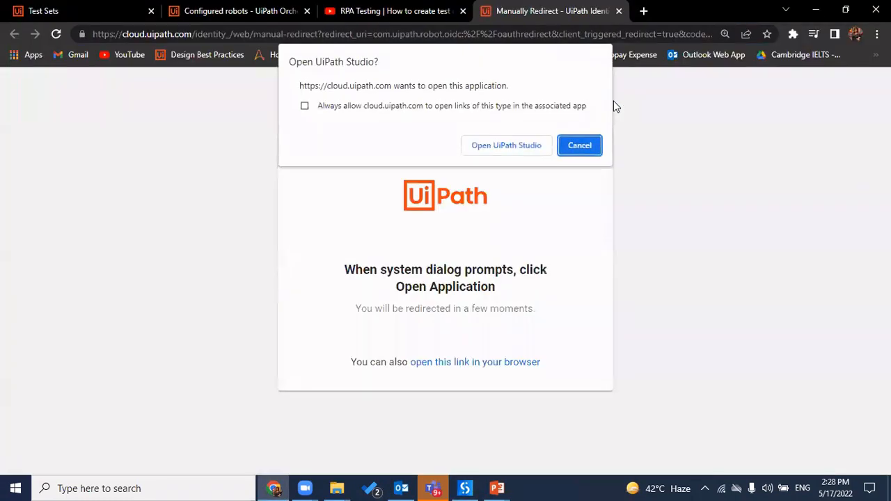
{"action": "left_click", "coordinate": [507, 144]}
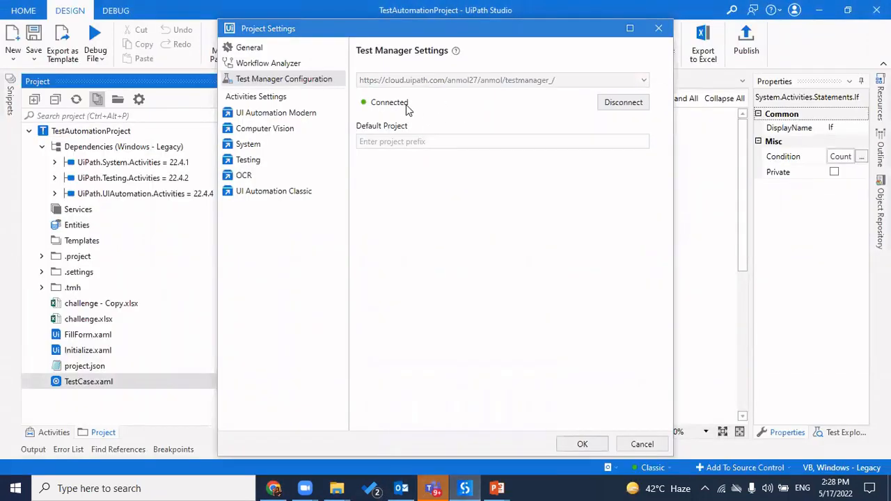
Set Demo-UiPathTestManger (DEMO) as the default project and save the settings
{"action": "left_click", "coordinate": [422, 142]}
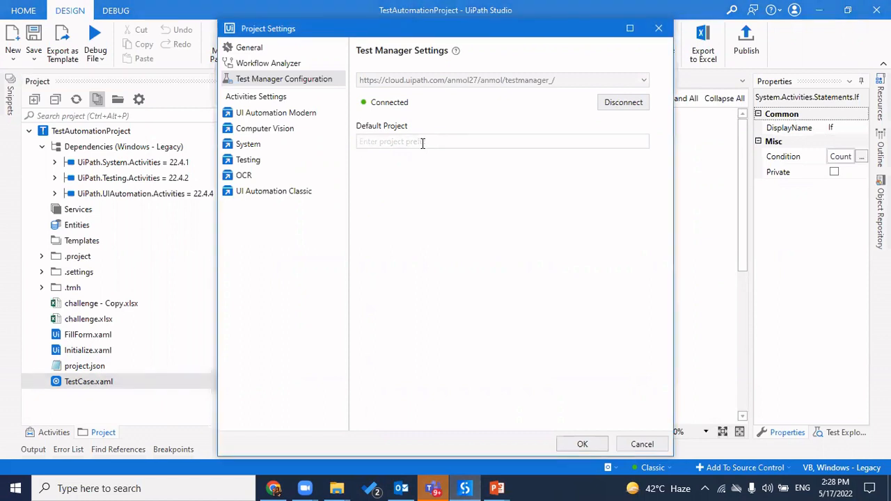
{"action": "type", "text": "r"}
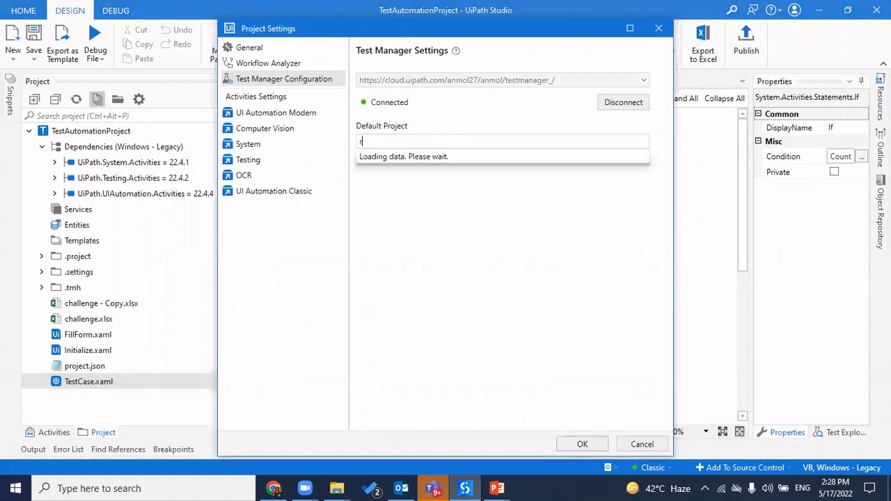
{"action": "key", "text": "BackSpace"}
{"action": "type", "text": "de"}
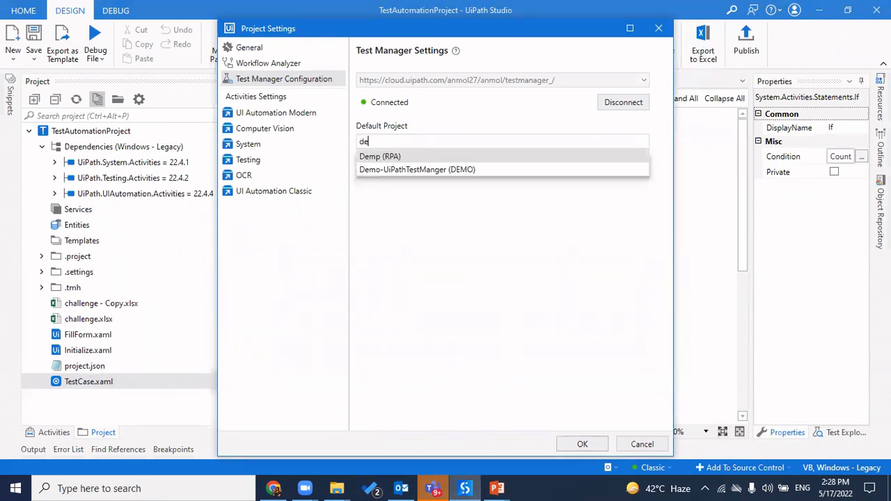
{"action": "left_click", "coordinate": [459, 171]}
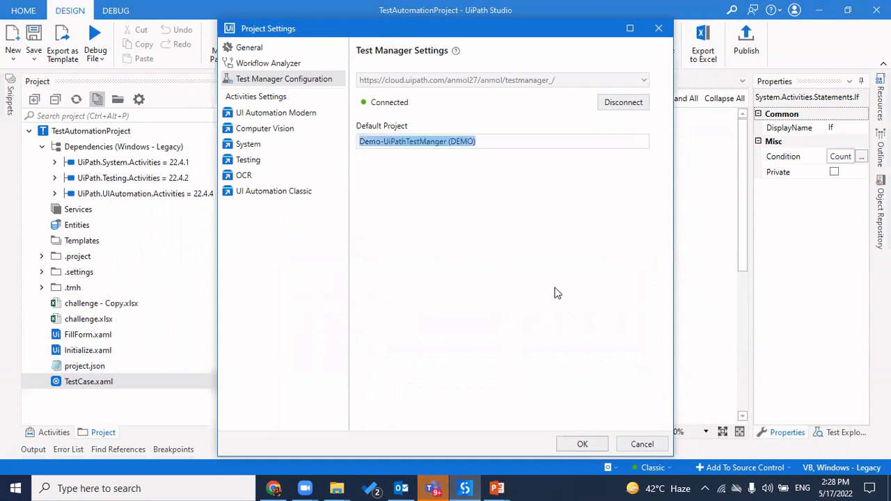
{"action": "left_click", "coordinate": [583, 445]}
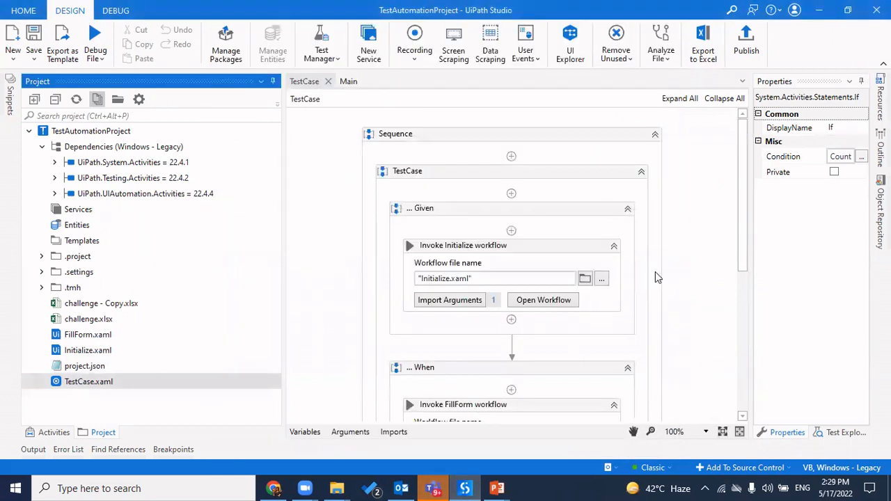
Toggle TestCase.xaml's publishable setting off and back on
{"action": "right_click", "coordinate": [115, 384]}
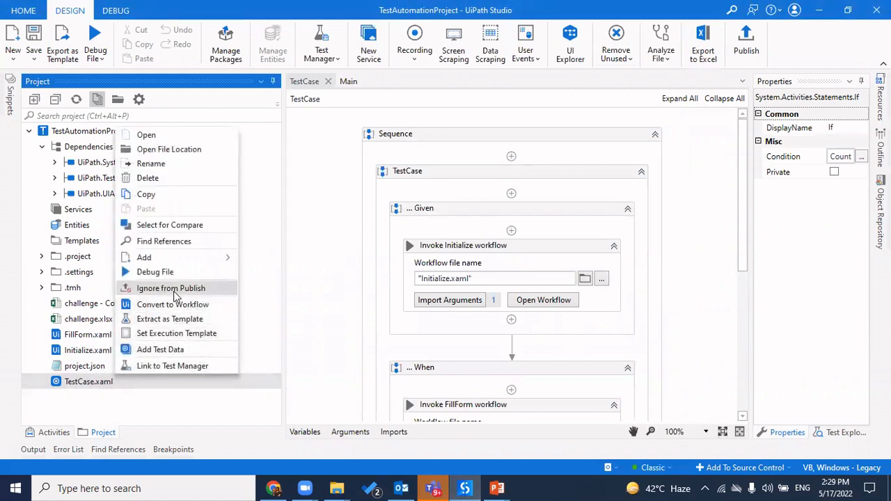
{"action": "left_click", "coordinate": [174, 290]}
{"action": "right_click", "coordinate": [122, 386]}
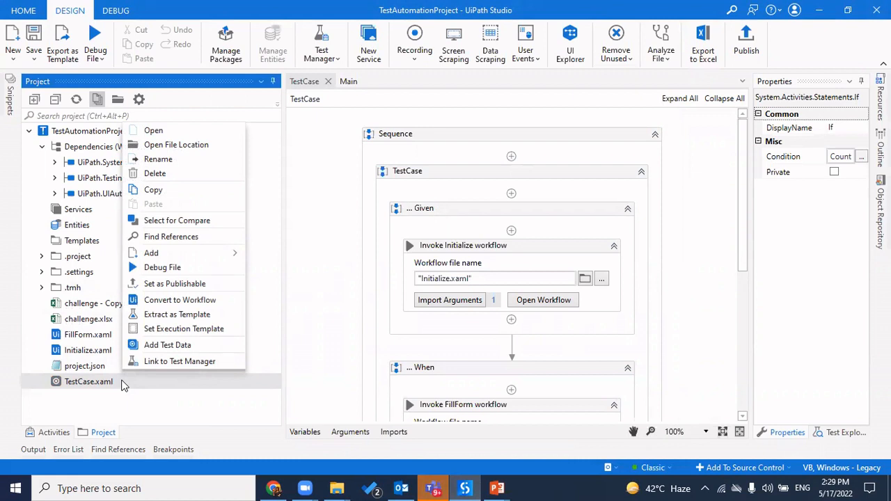
{"action": "left_click", "coordinate": [206, 282]}
Import Sheet1 of challenge.xlsx as file-based test data for TestCase.xaml
{"action": "right_click", "coordinate": [128, 386]}
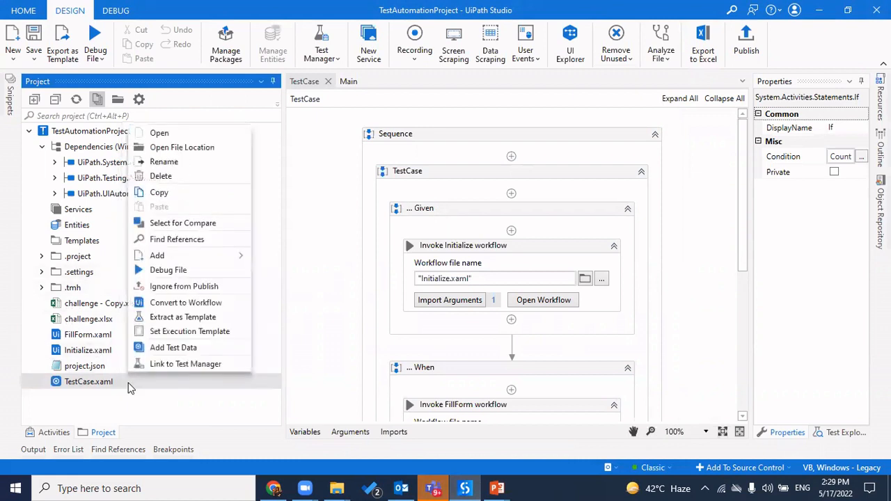
{"action": "left_click", "coordinate": [200, 348]}
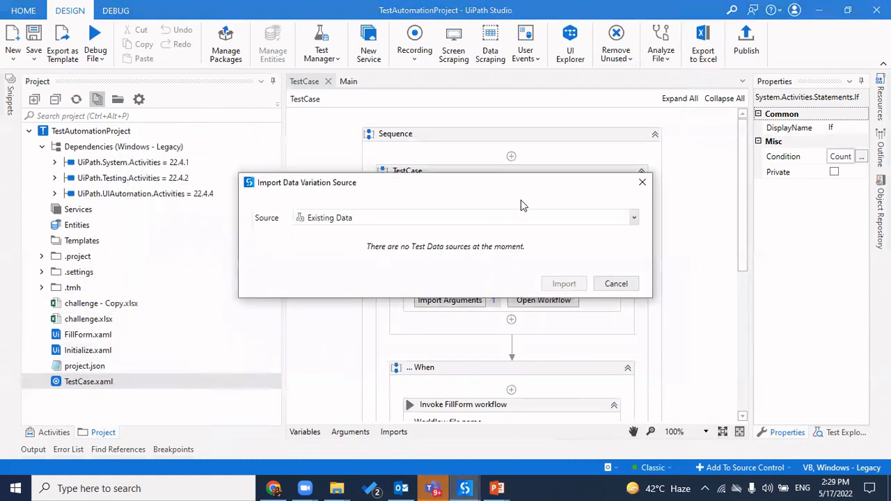
{"action": "left_click", "coordinate": [633, 218]}
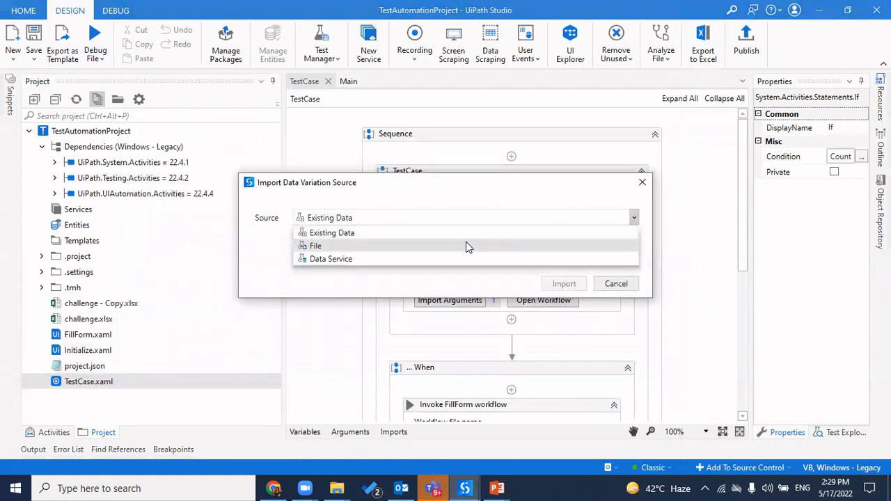
{"action": "left_click", "coordinate": [466, 244]}
{"action": "left_click", "coordinate": [632, 242]}
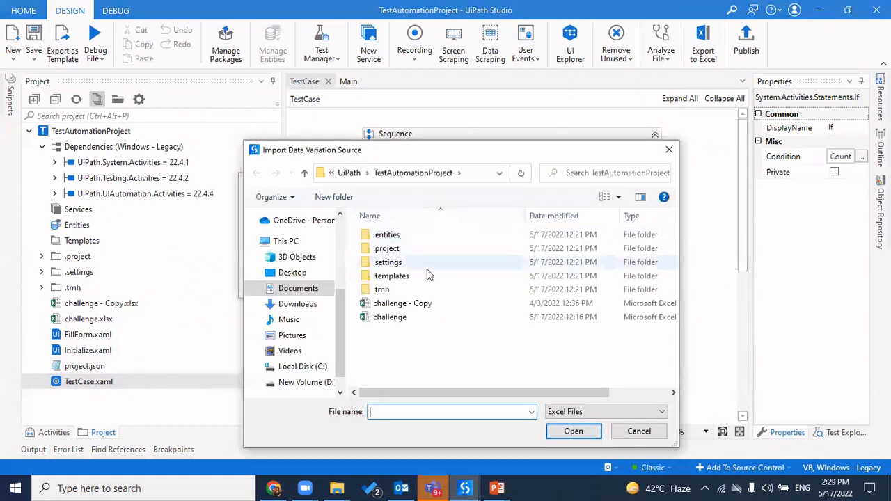
{"action": "double_click", "coordinate": [425, 319]}
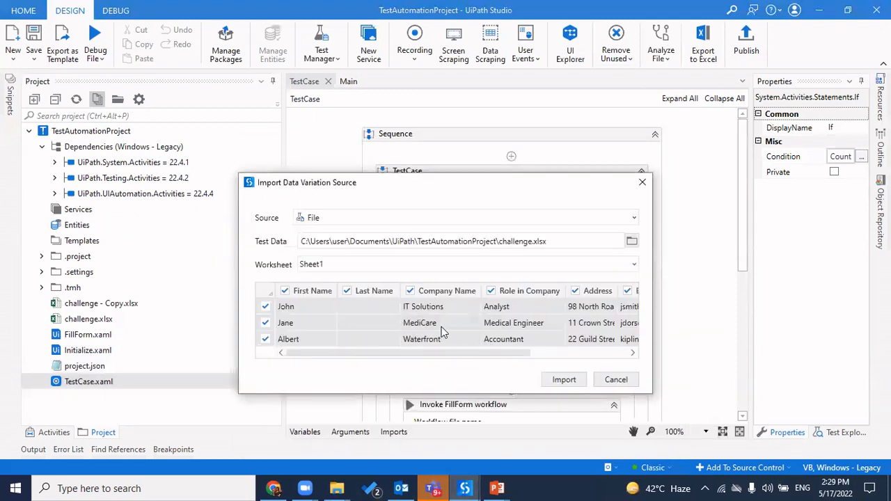
{"action": "left_click", "coordinate": [565, 382]}
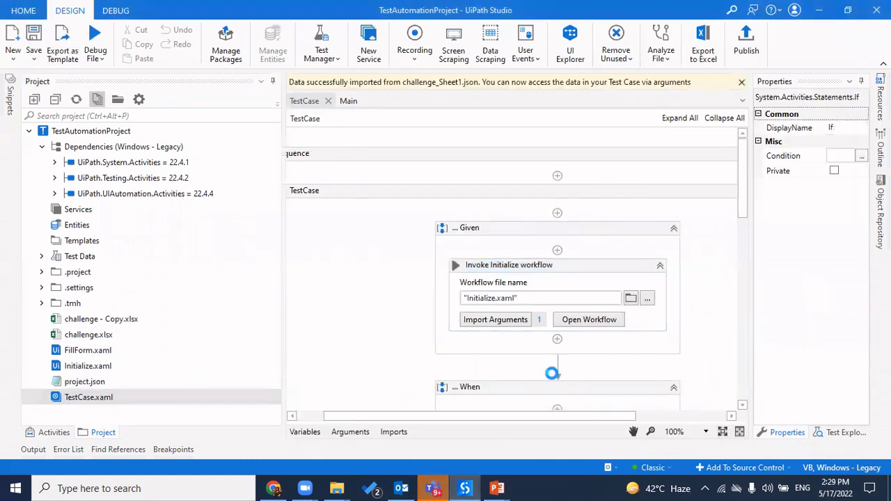
{"action": "scroll", "coordinate": [390, 276], "scroll_direction": "down", "scroll_amount": 8}
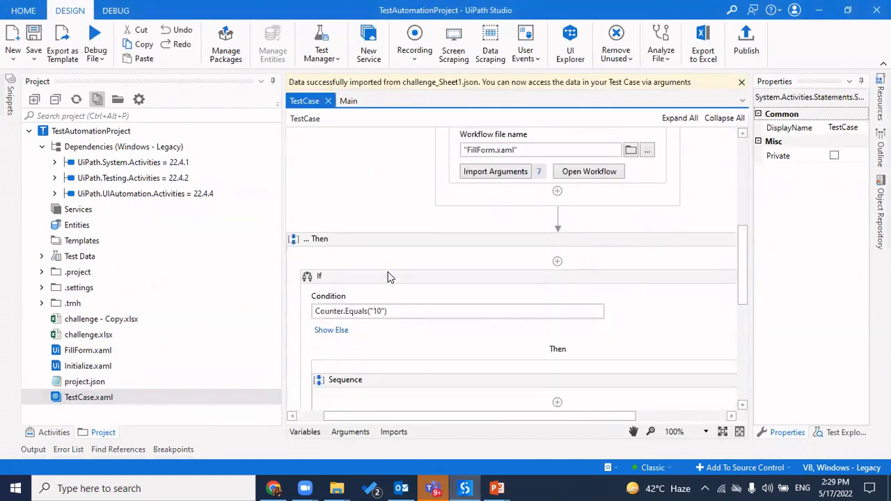
{"action": "scroll", "coordinate": [390, 277], "scroll_direction": "up", "scroll_amount": 10}
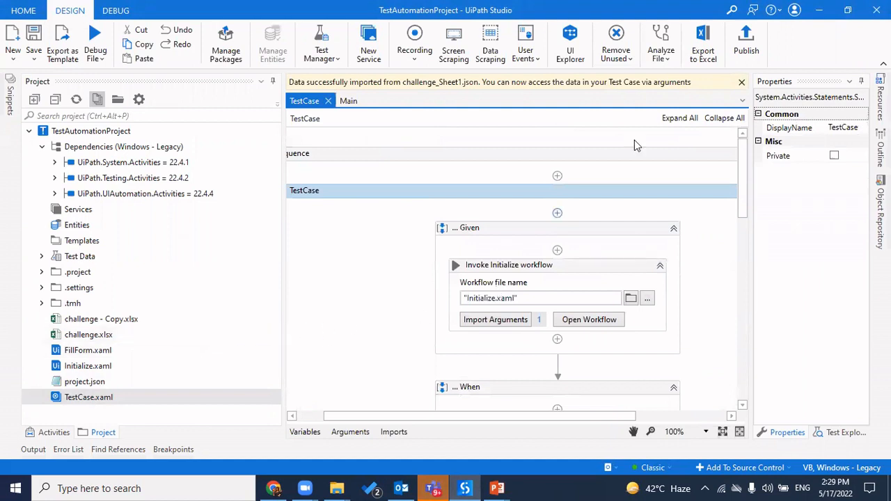
Publish TestAutomationProject's test cases from the Design ribbon as version 1.0.106477180
{"action": "left_click", "coordinate": [746, 43]}
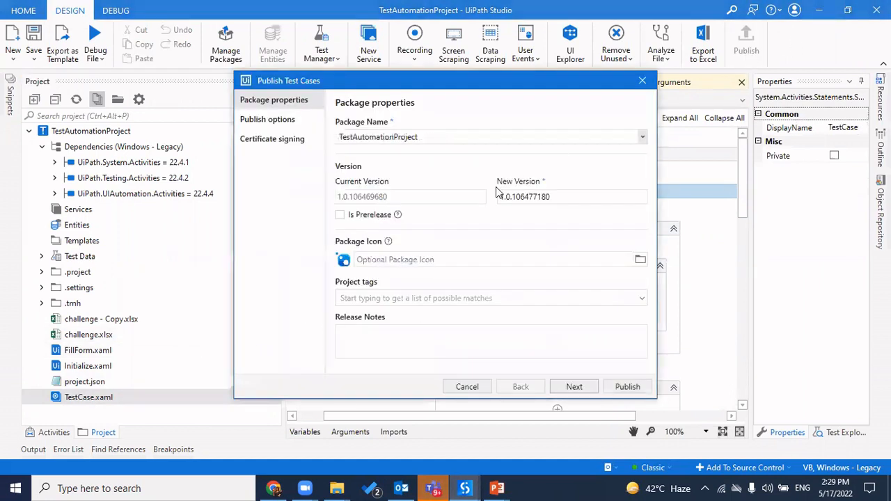
{"action": "double_click", "coordinate": [443, 134]}
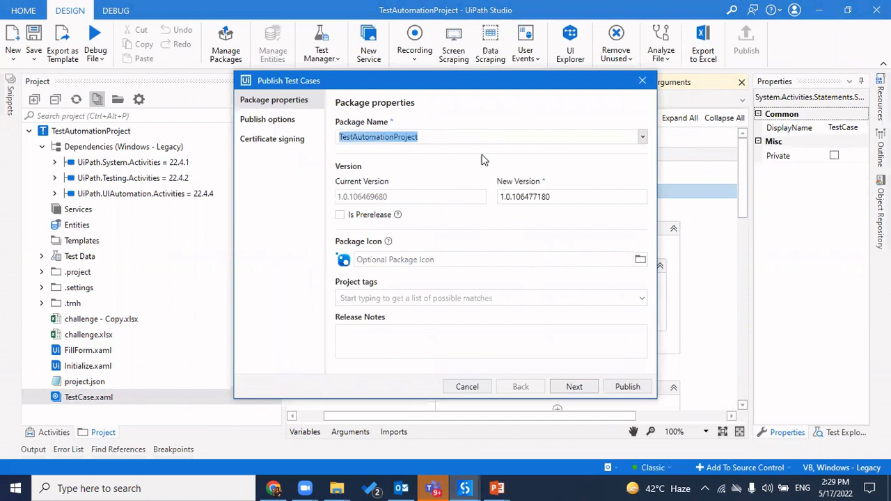
{"action": "left_click", "coordinate": [625, 389]}
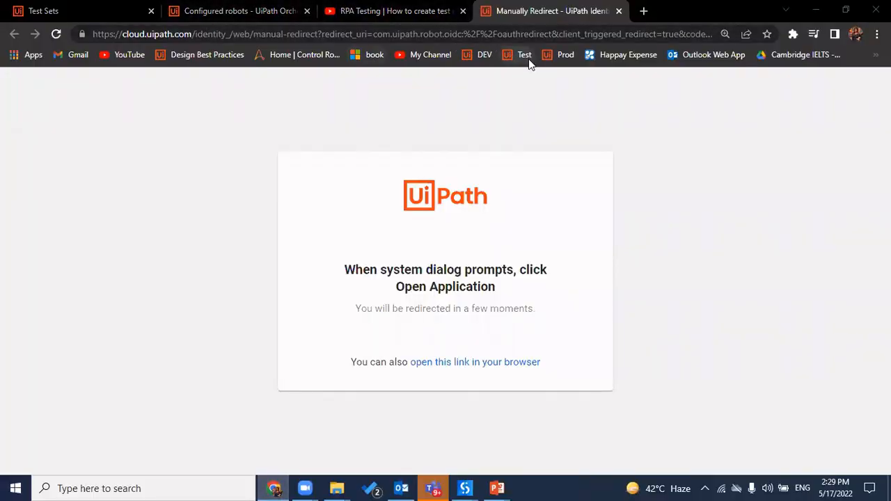
From the Test Sets browser tab, go to Automation Cloud Home and open the Orchestrator service
{"action": "left_click", "coordinate": [84, 10]}
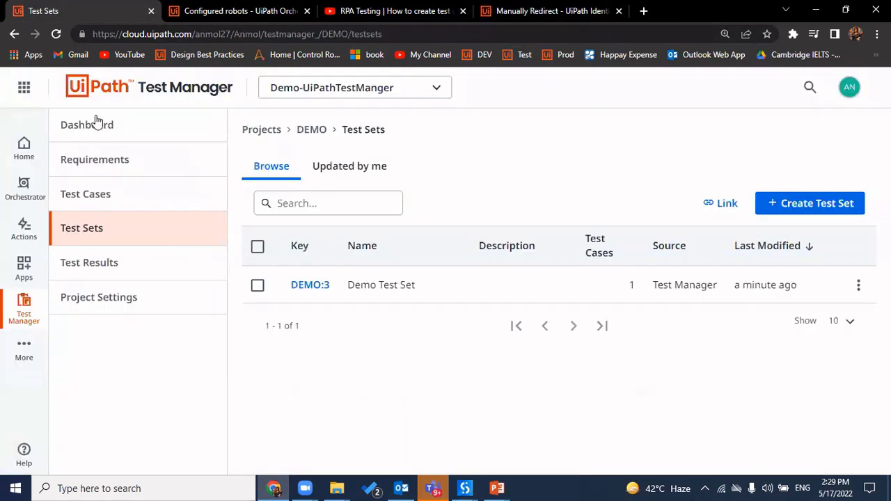
{"action": "left_click", "coordinate": [22, 142]}
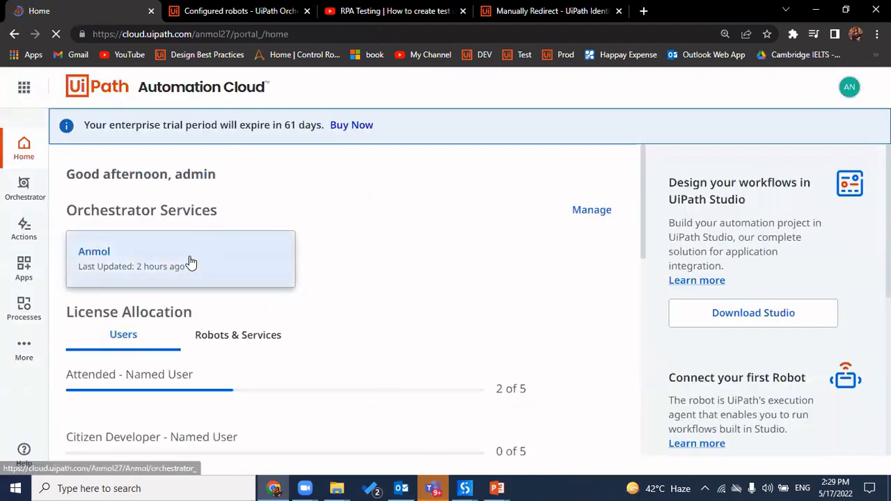
{"action": "left_click", "coordinate": [192, 262]}
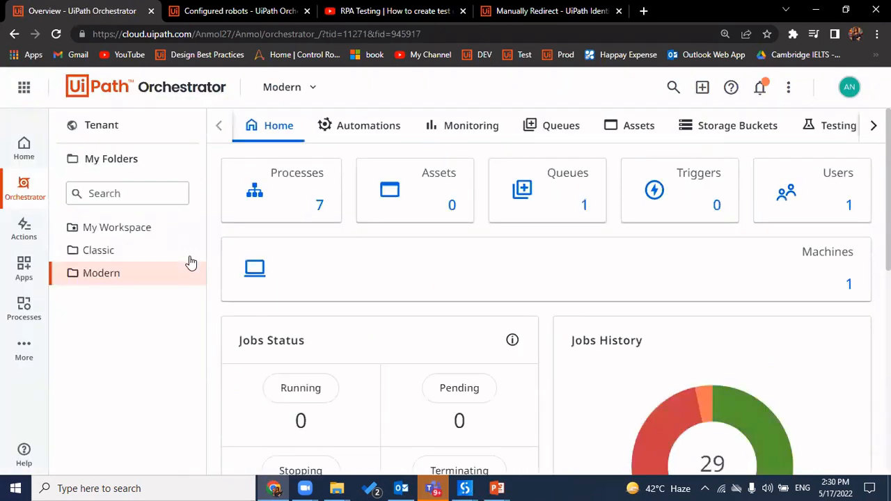
Filter the Modern folder's Processes list by 'test' to show TestAutomation and TestForm
{"action": "left_click", "coordinate": [270, 200]}
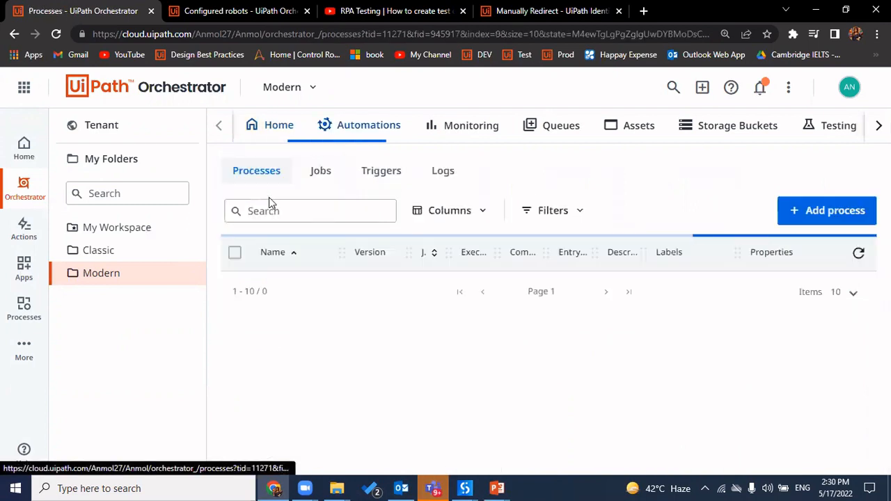
{"action": "left_click", "coordinate": [292, 210]}
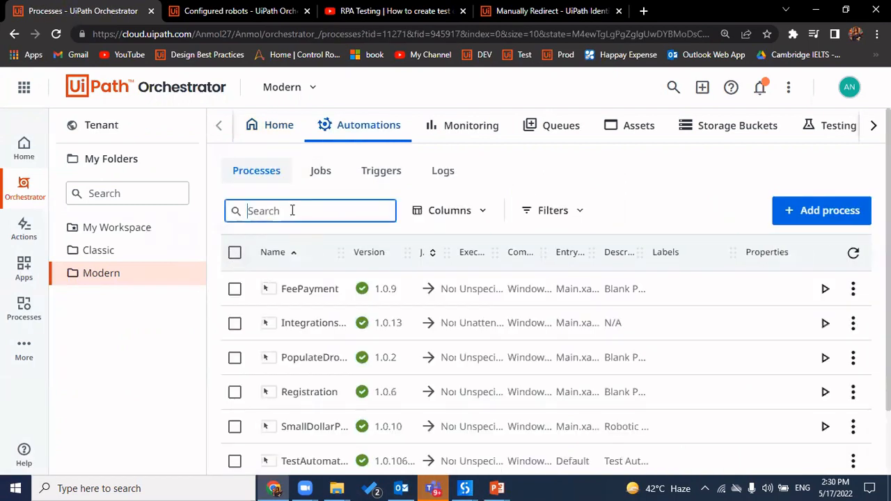
{"action": "type", "text": "test"}
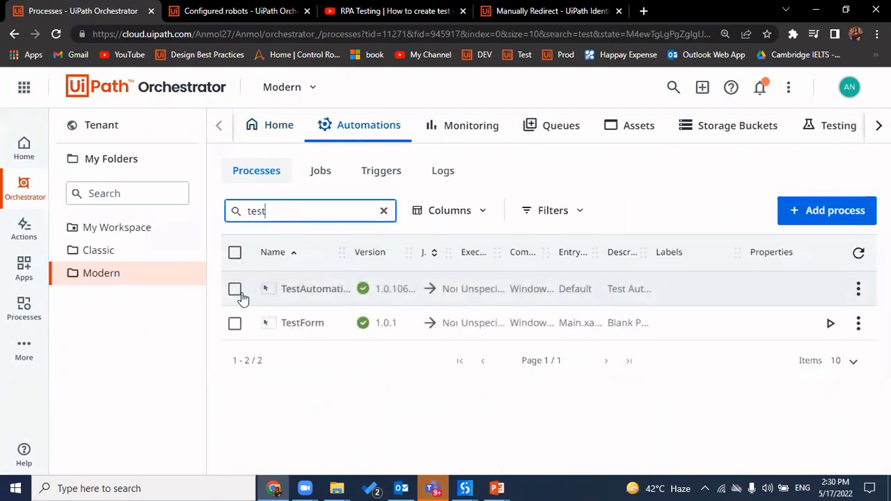
{"action": "left_click", "coordinate": [465, 488]}
Dismiss the earlier Info dialog and republish TestAutomationProject to the Tenant Processes Feed as 1.0.106477220
{"action": "left_click", "coordinate": [545, 418]}
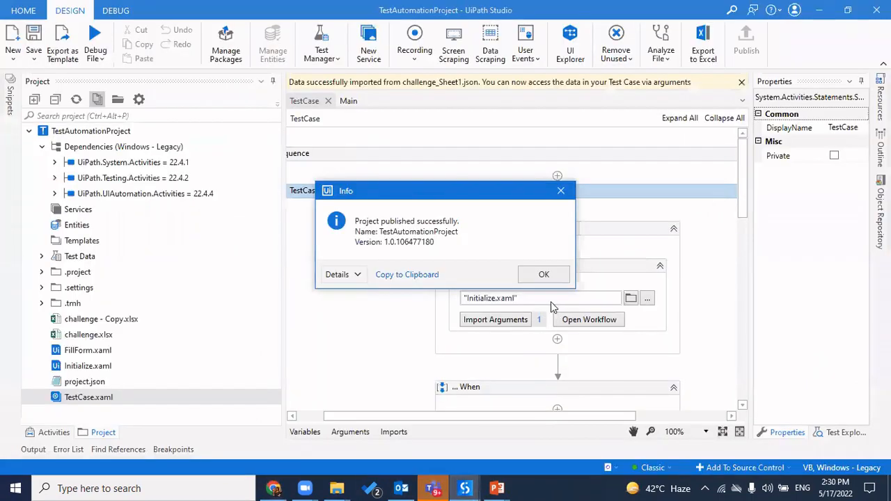
{"action": "left_click", "coordinate": [541, 274]}
{"action": "left_click", "coordinate": [747, 42]}
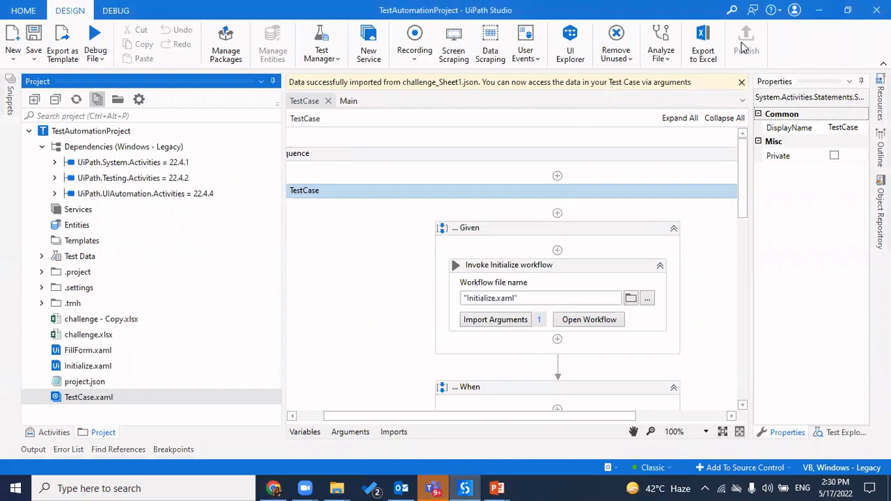
{"action": "left_click", "coordinate": [576, 387]}
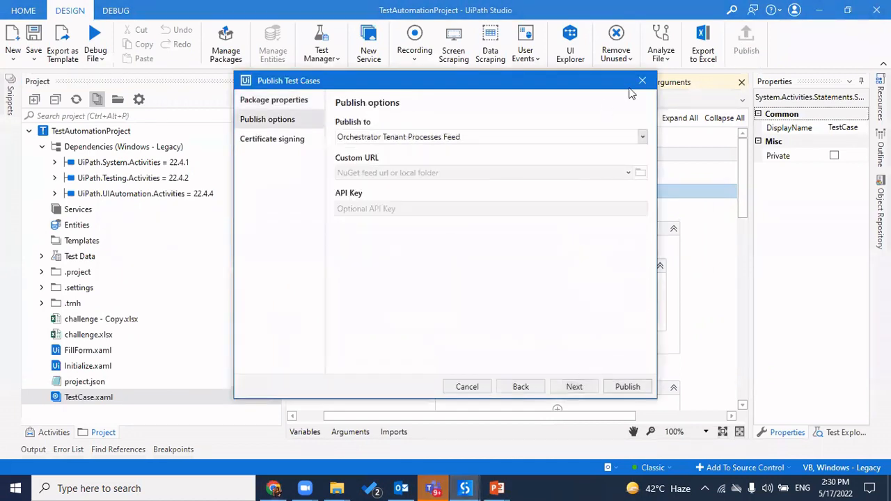
{"action": "left_click", "coordinate": [573, 389]}
{"action": "left_click", "coordinate": [628, 388]}
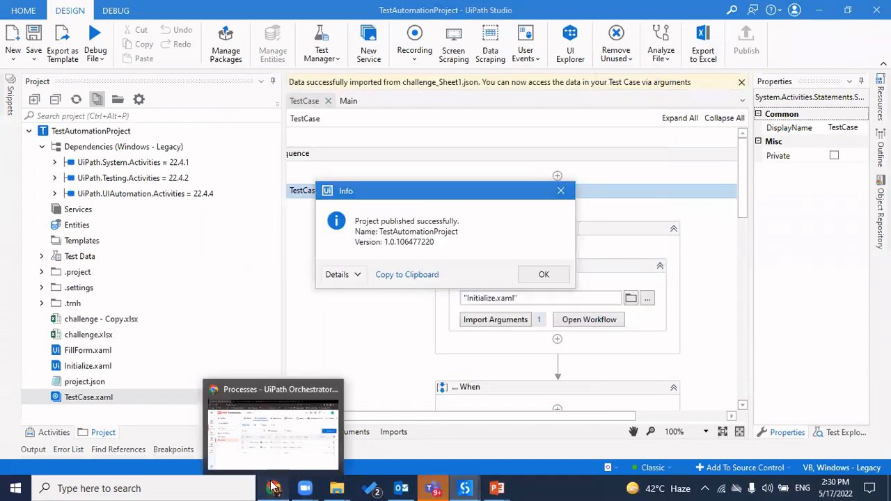
{"action": "left_click", "coordinate": [276, 439]}
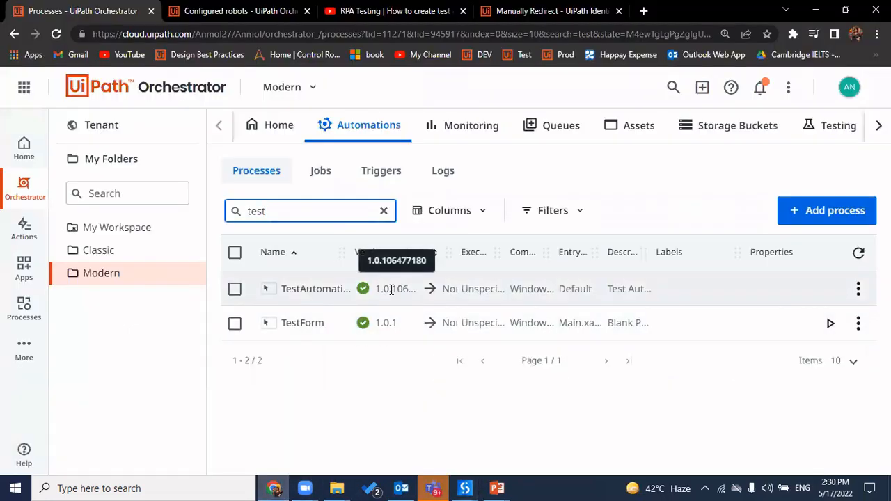
Refresh Processes, open Tenant > Packages > Add Package, cancel the file picker, and return to Studio
{"action": "left_click", "coordinate": [859, 255]}
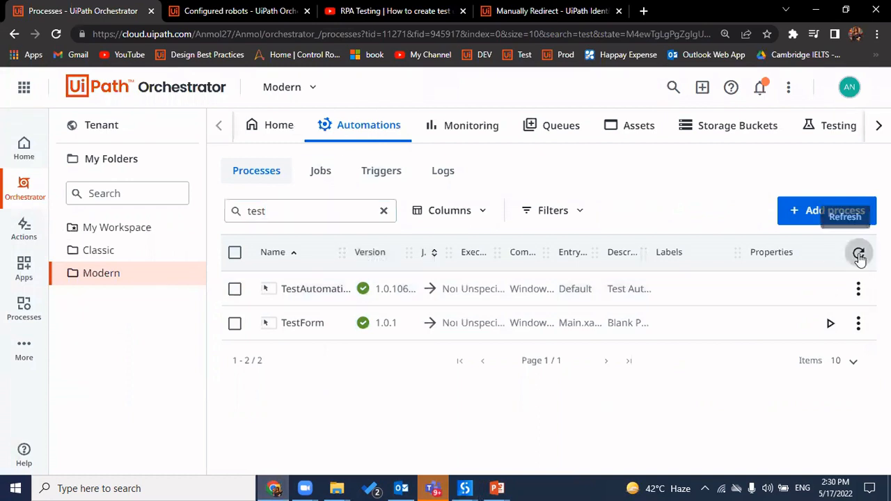
{"action": "left_click", "coordinate": [127, 135]}
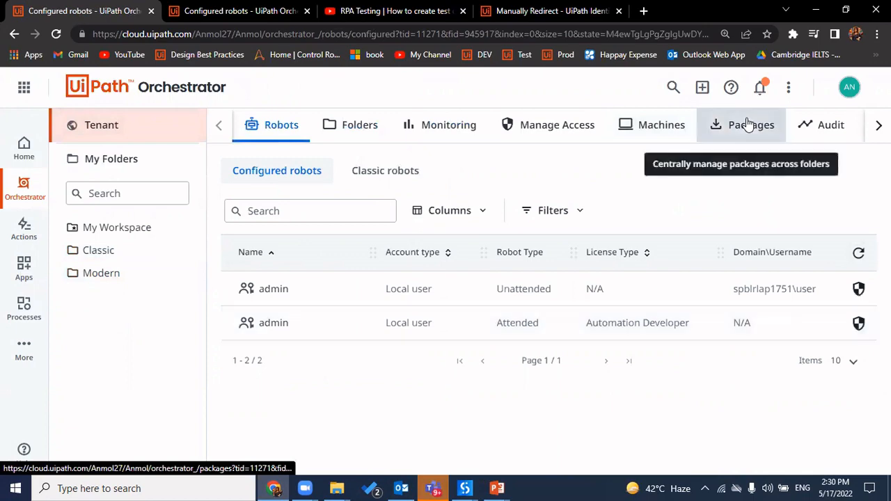
{"action": "left_click", "coordinate": [748, 123]}
{"action": "left_click", "coordinate": [843, 208]}
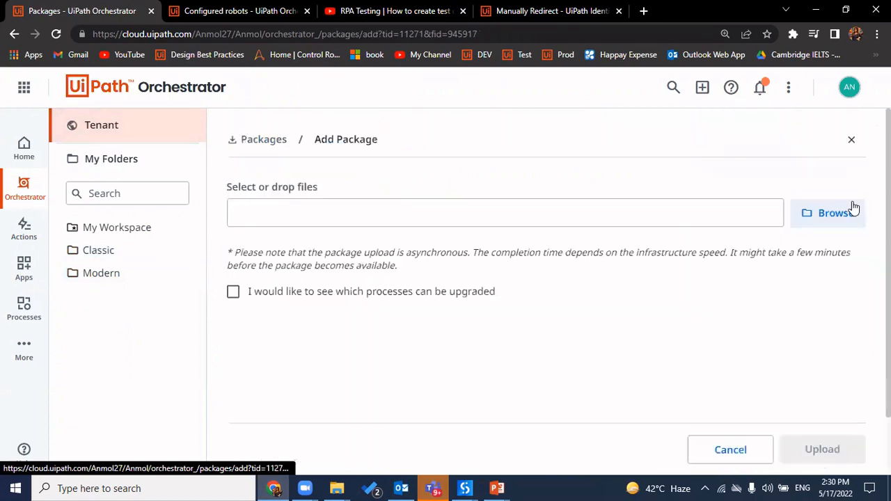
{"action": "left_click", "coordinate": [811, 218]}
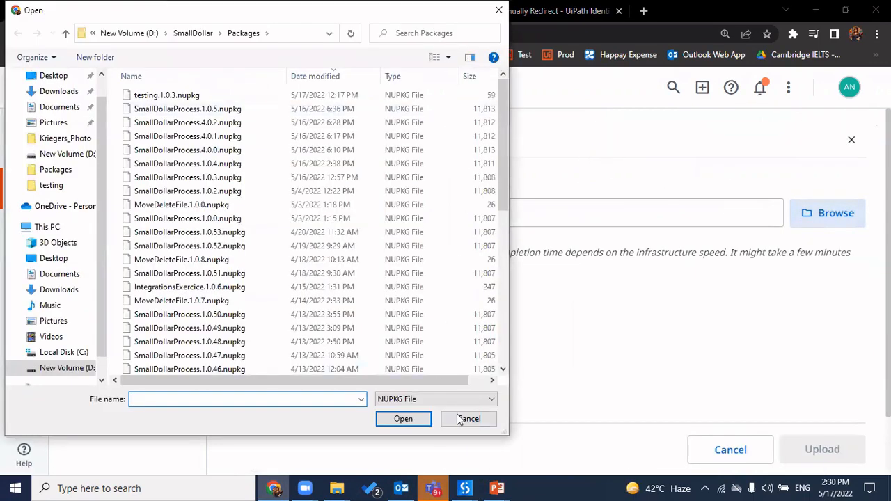
{"action": "left_click", "coordinate": [461, 419]}
{"action": "mouse_move", "coordinate": [466, 488]}
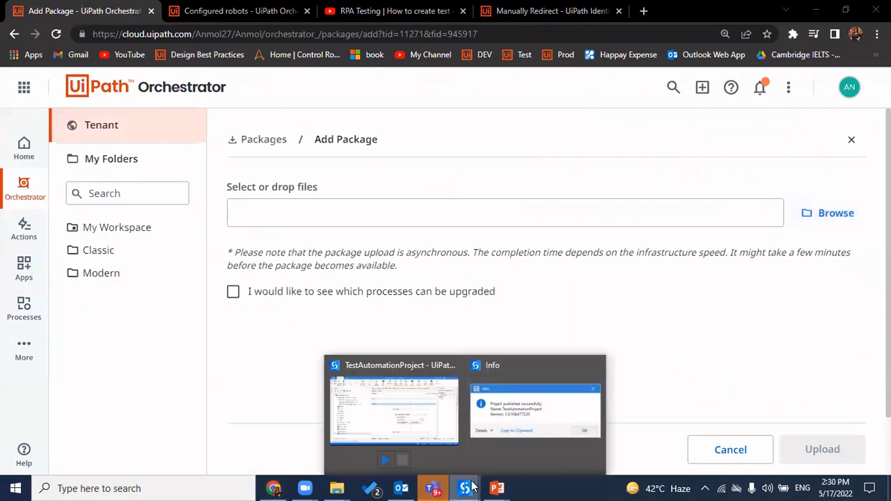
{"action": "left_click", "coordinate": [376, 404]}
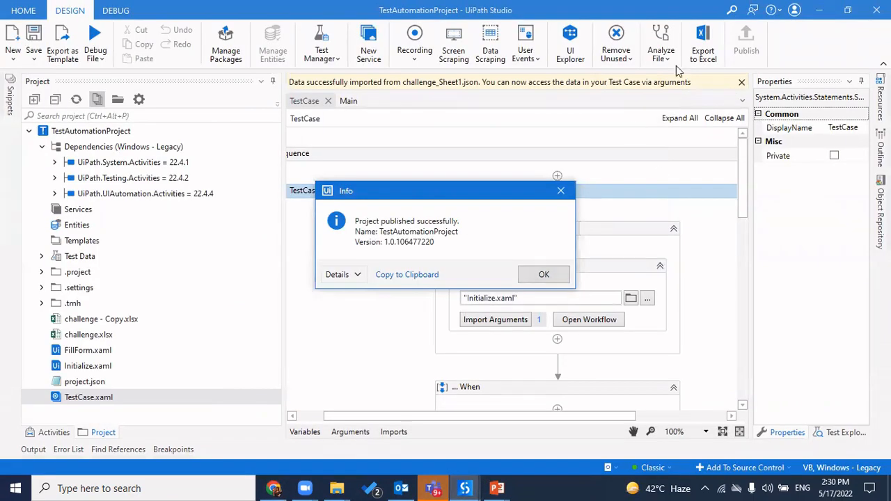
Dismiss the publish confirmation and set the new package version to 2.0
{"action": "left_click", "coordinate": [539, 274]}
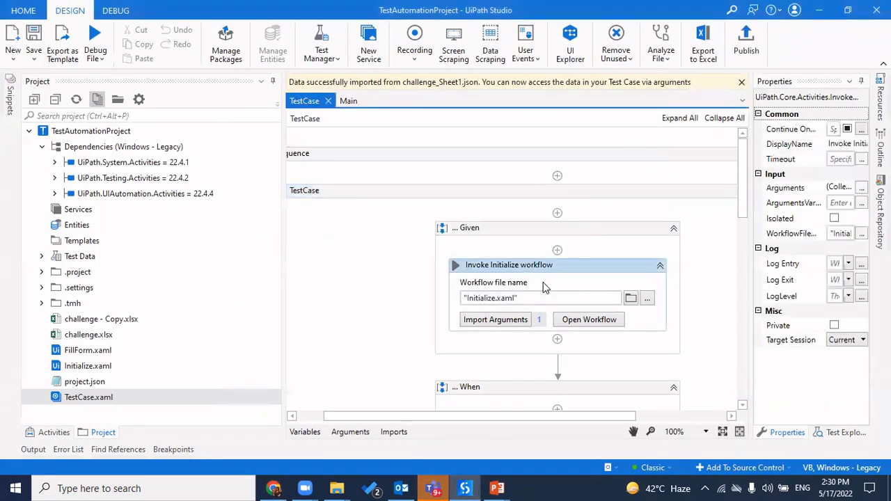
{"action": "left_click", "coordinate": [746, 40]}
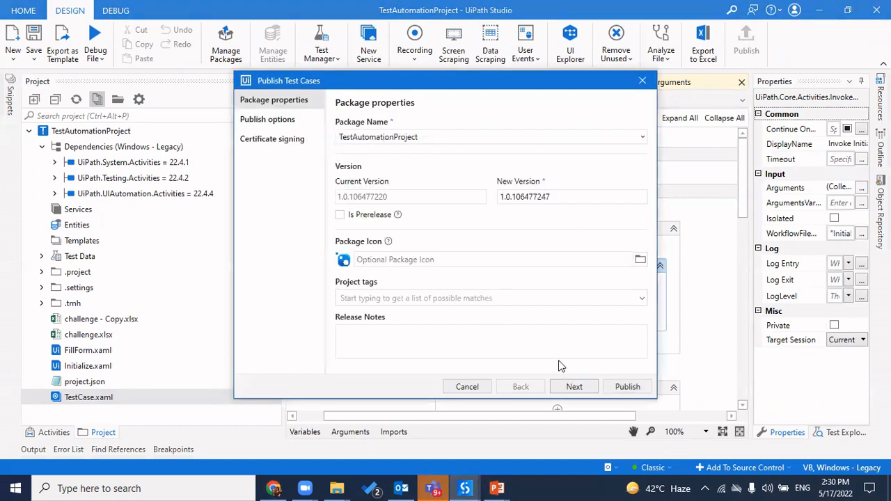
{"action": "left_click", "coordinate": [575, 391]}
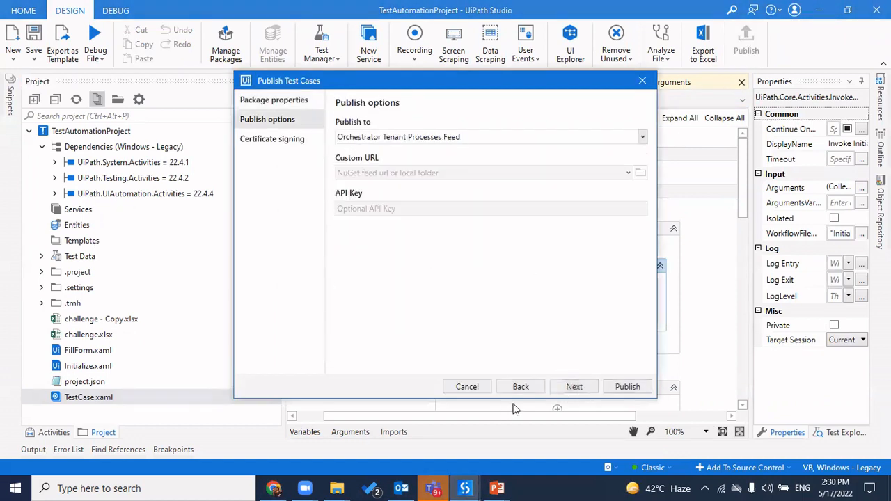
{"action": "left_click", "coordinate": [531, 390]}
{"action": "left_click", "coordinate": [560, 195]}
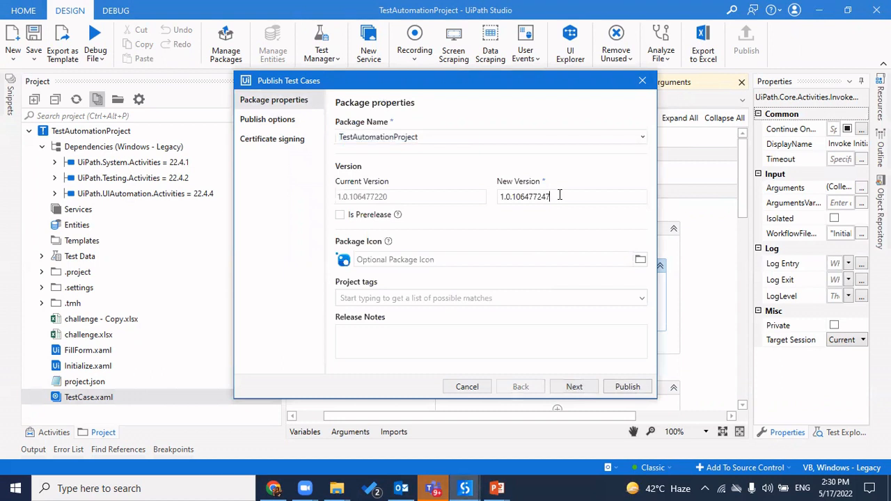
{"action": "key", "text": "ctrl+shift+Left"}
{"action": "key", "text": "ctrl+shift+Left"}
{"action": "key", "text": "ctrl+shift+Left"}
{"action": "key", "text": "ctrl+shift+Left"}
{"action": "key", "text": "ctrl+shift+Left"}
{"action": "key", "text": "BackSpace"}
{"action": "type", "text": "2"}
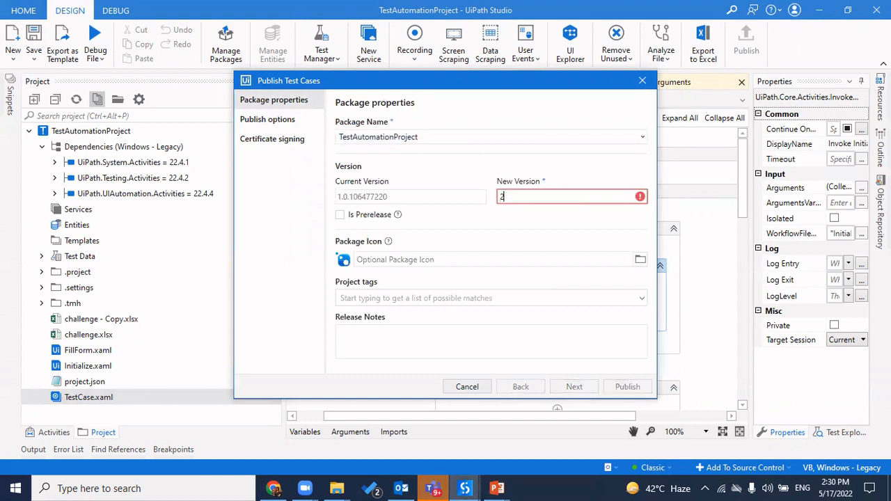
{"action": "type", "text": ".0"}
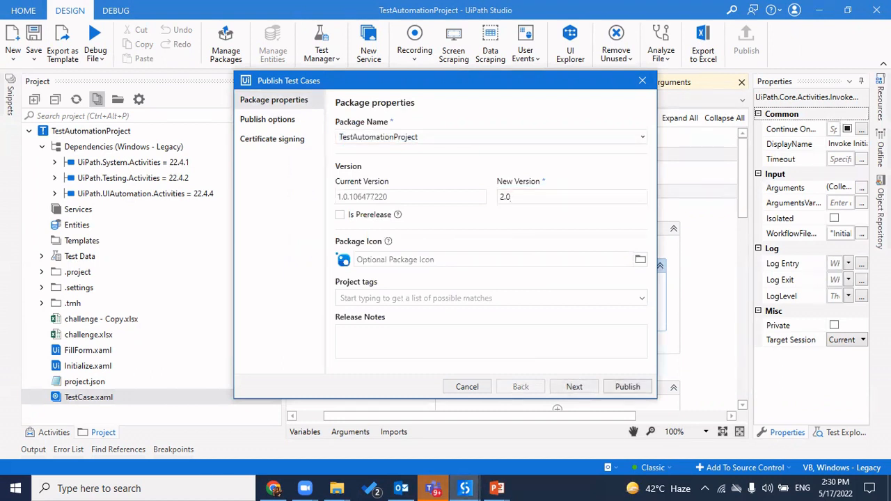
Set the publish destination to Custom with the Desktop as the package folder
{"action": "left_click", "coordinate": [574, 388]}
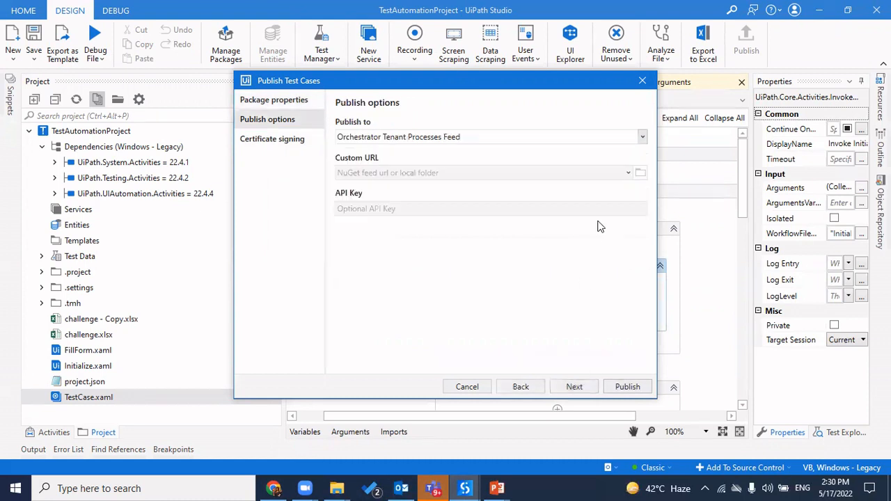
{"action": "left_click", "coordinate": [642, 137]}
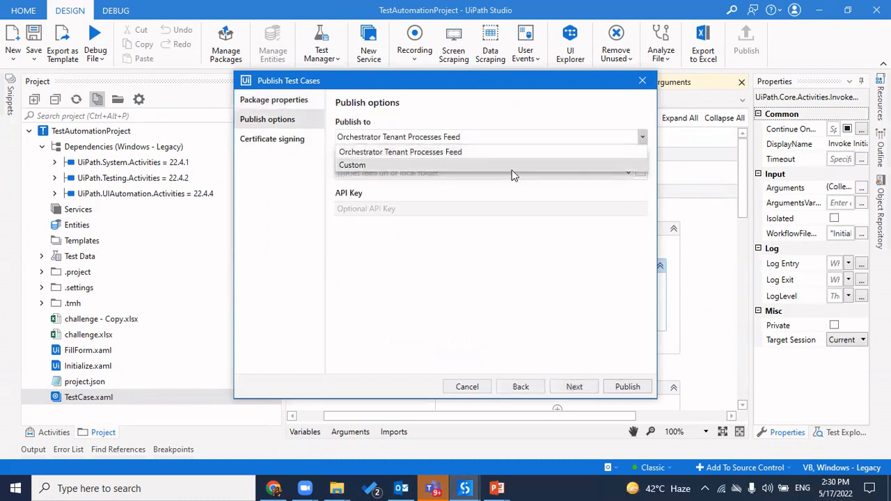
{"action": "left_click", "coordinate": [512, 167]}
{"action": "left_click", "coordinate": [638, 173]}
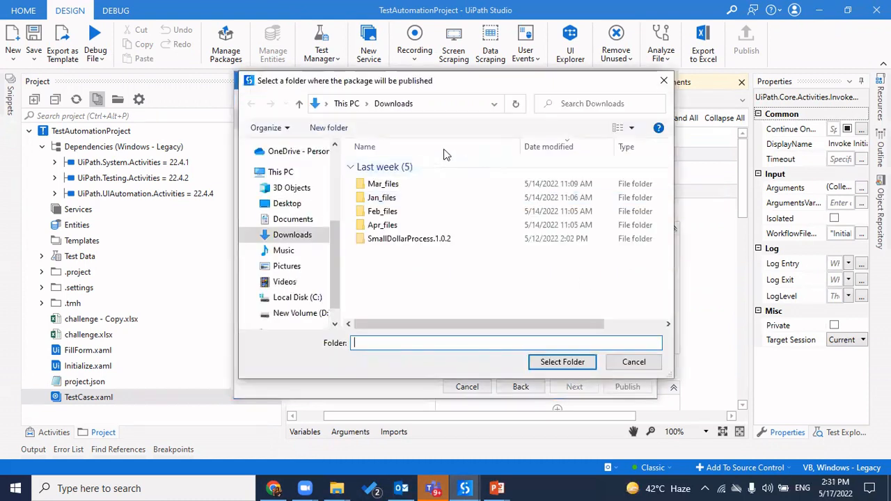
{"action": "left_click", "coordinate": [299, 204]}
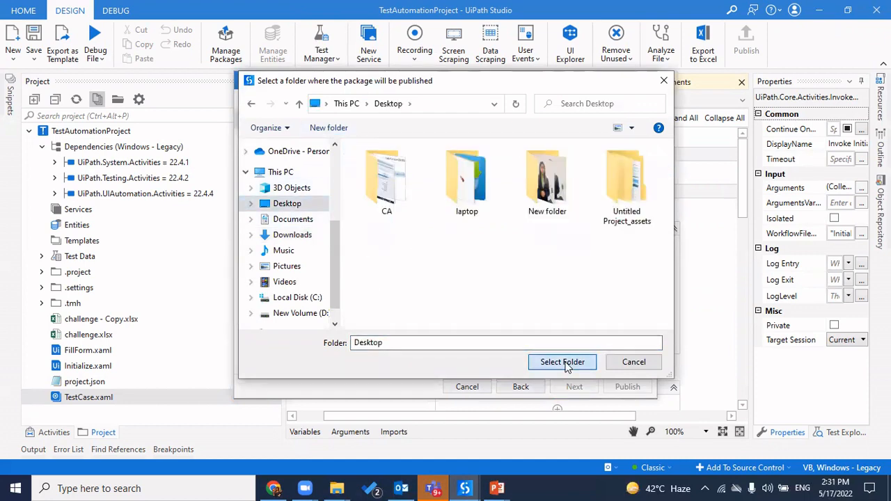
{"action": "left_click", "coordinate": [566, 363]}
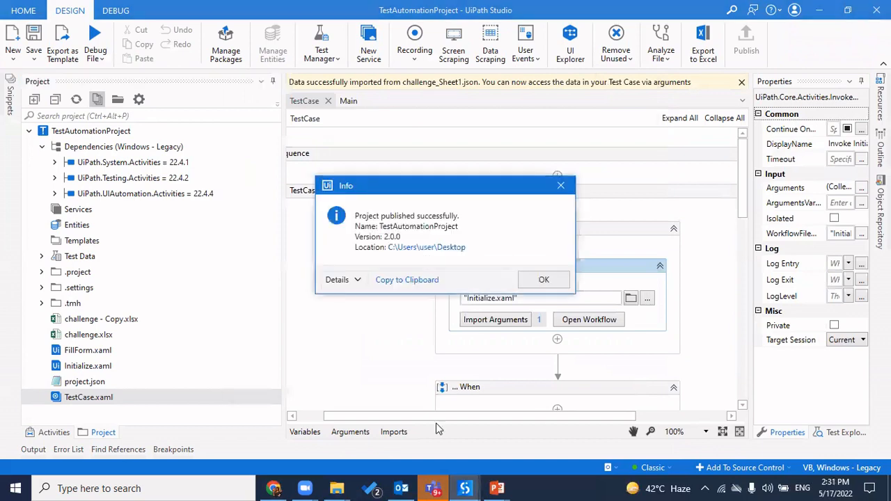
Upload TestAutomationProject.2.0.0.nupkg from the Desktop with the upgrade option ticked, then close the notice
{"action": "left_click", "coordinate": [275, 487]}
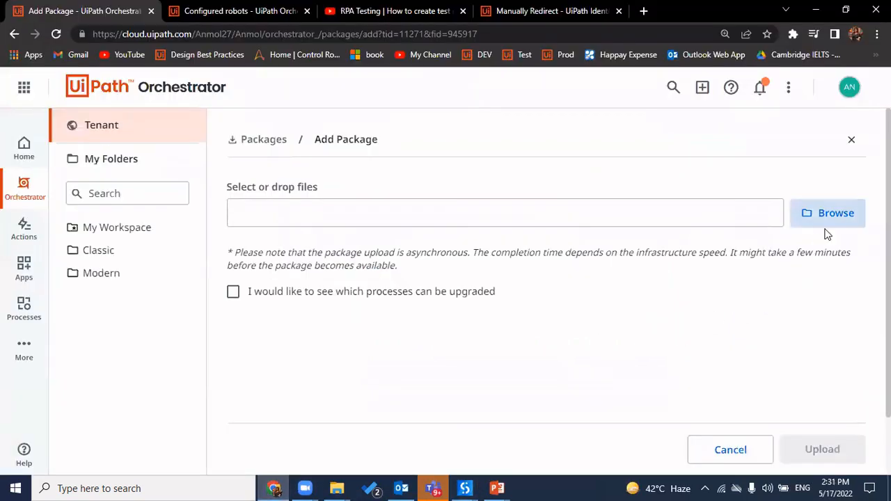
{"action": "left_click", "coordinate": [859, 214]}
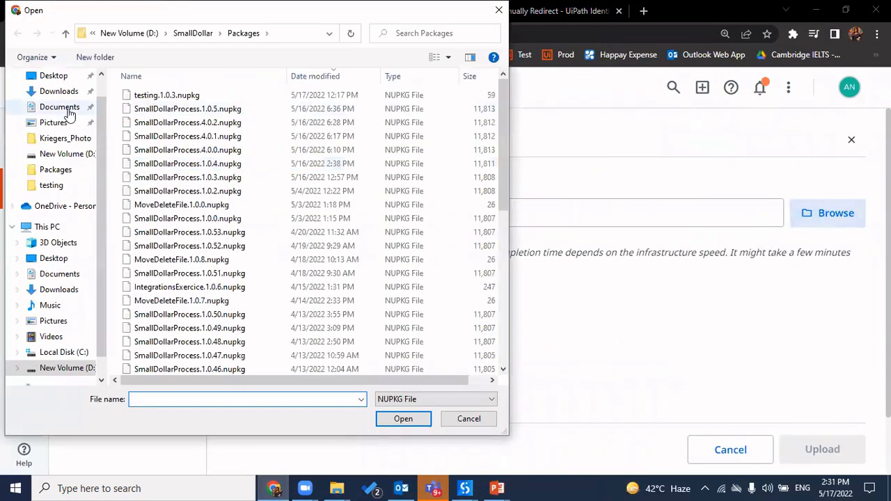
{"action": "left_click", "coordinate": [53, 76]}
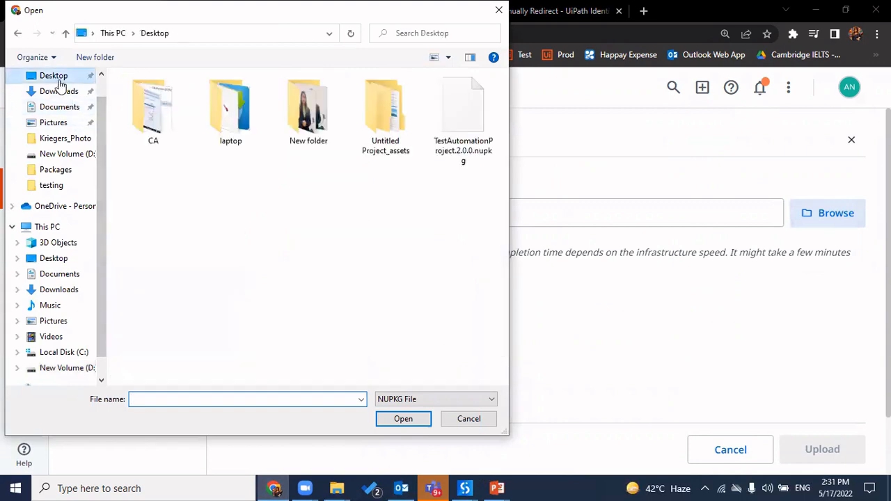
{"action": "double_click", "coordinate": [457, 144]}
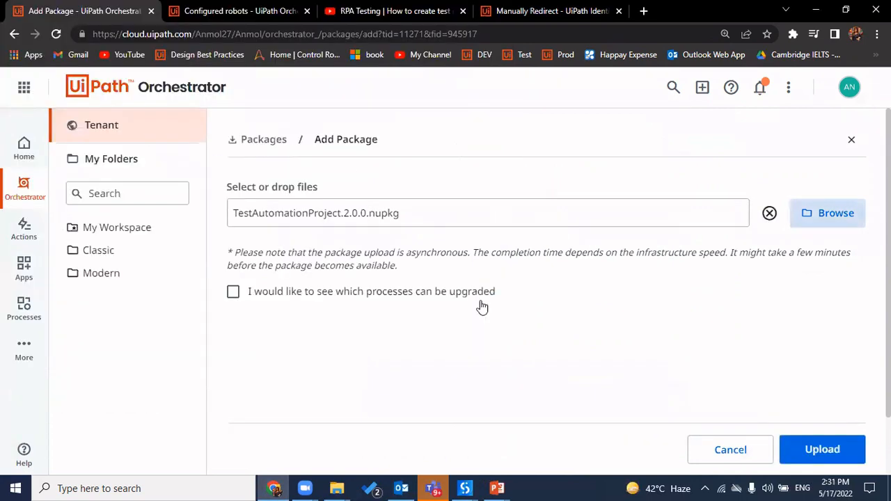
{"action": "left_click", "coordinate": [460, 295]}
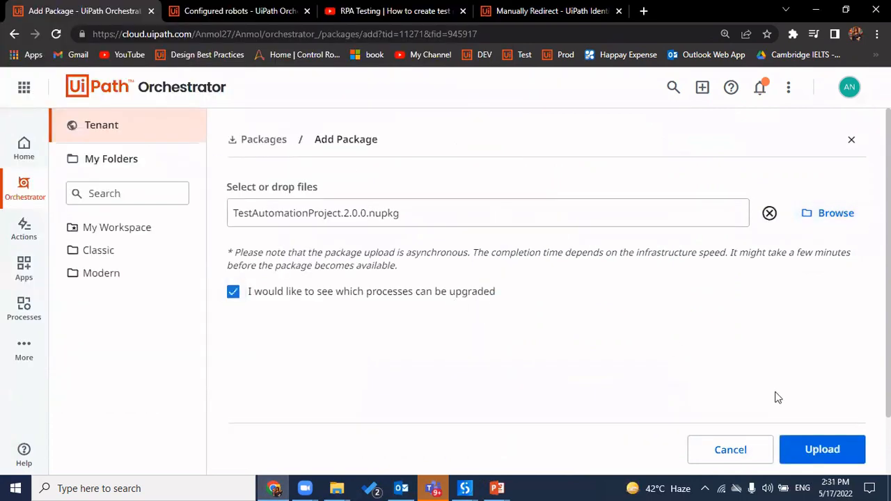
{"action": "left_click", "coordinate": [846, 450]}
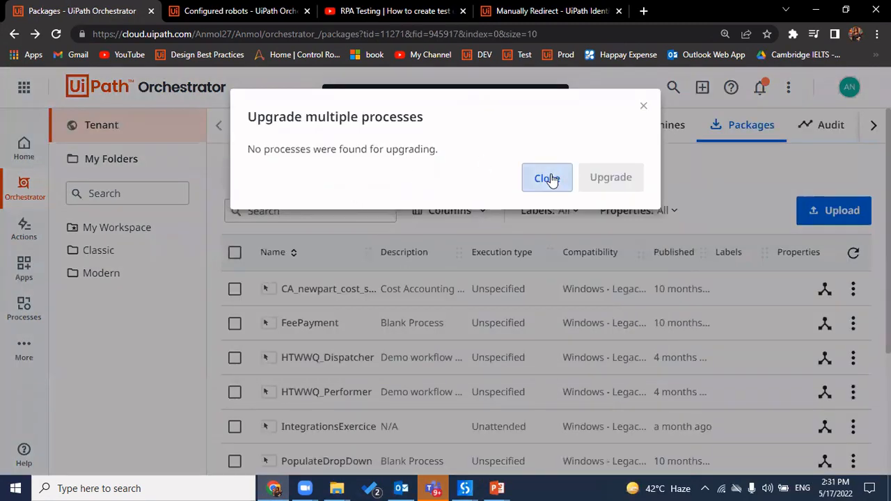
{"action": "left_click", "coordinate": [548, 178]}
{"action": "left_click", "coordinate": [141, 278]}
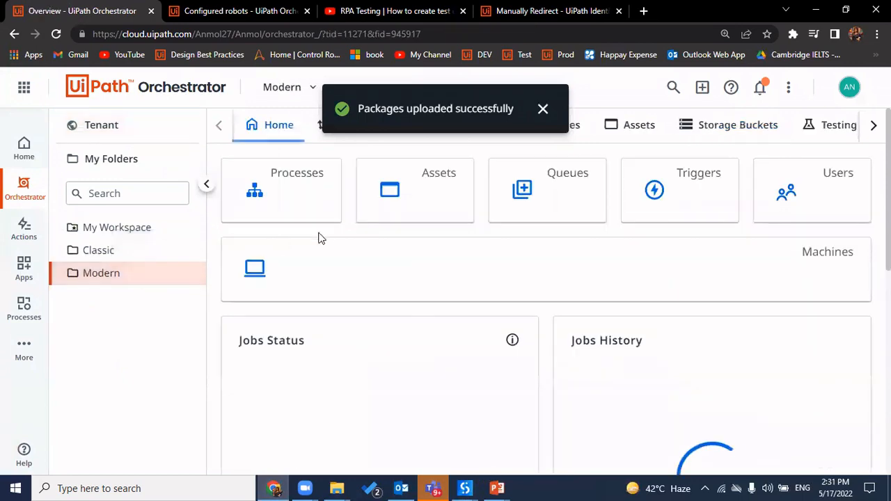
Try creating a new process from the TestAutomationProject package through to Create
{"action": "left_click", "coordinate": [292, 203]}
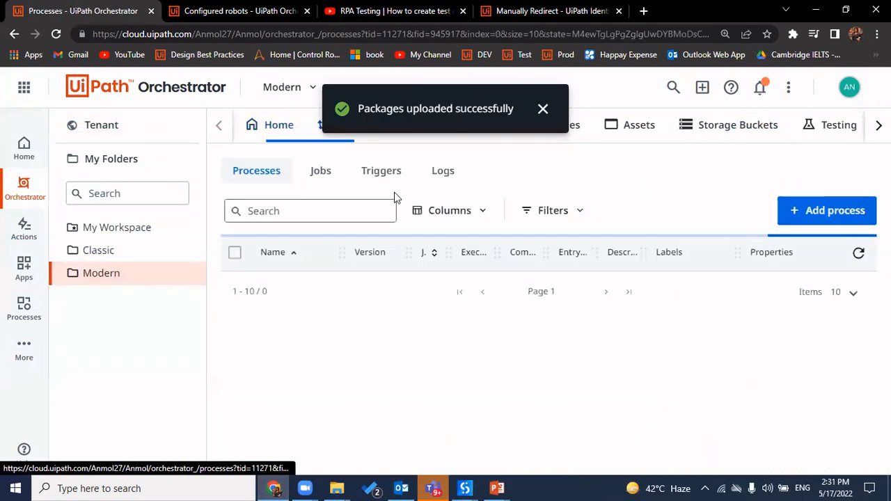
{"action": "left_click", "coordinate": [825, 211]}
{"action": "left_click", "coordinate": [459, 301]}
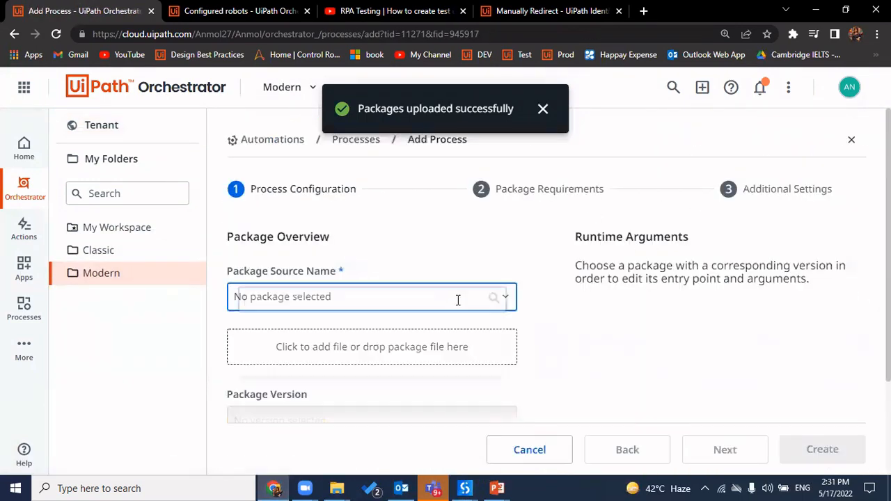
{"action": "type", "text": "test"}
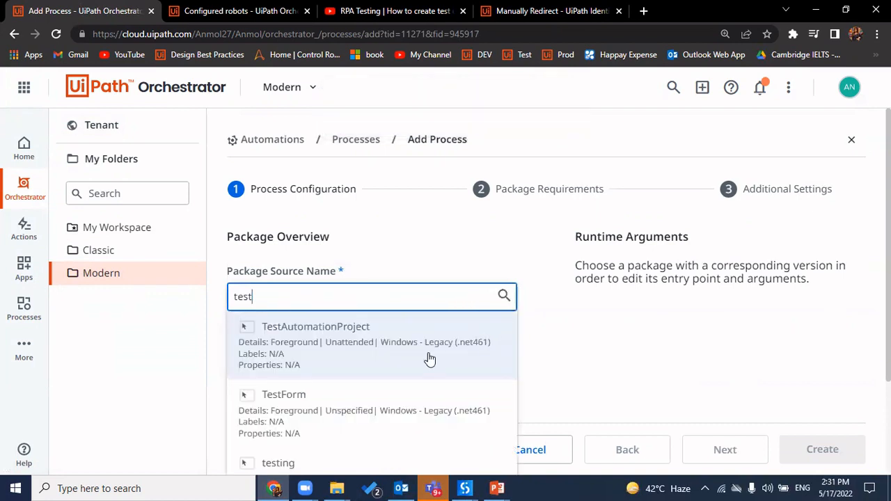
{"action": "left_click", "coordinate": [413, 353]}
{"action": "scroll", "coordinate": [480, 367], "scroll_direction": "down", "scroll_amount": 3}
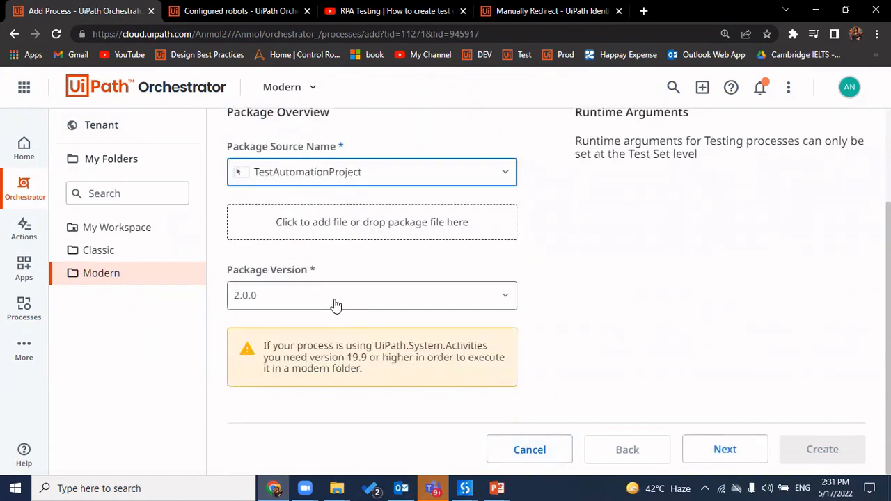
{"action": "left_click", "coordinate": [733, 451]}
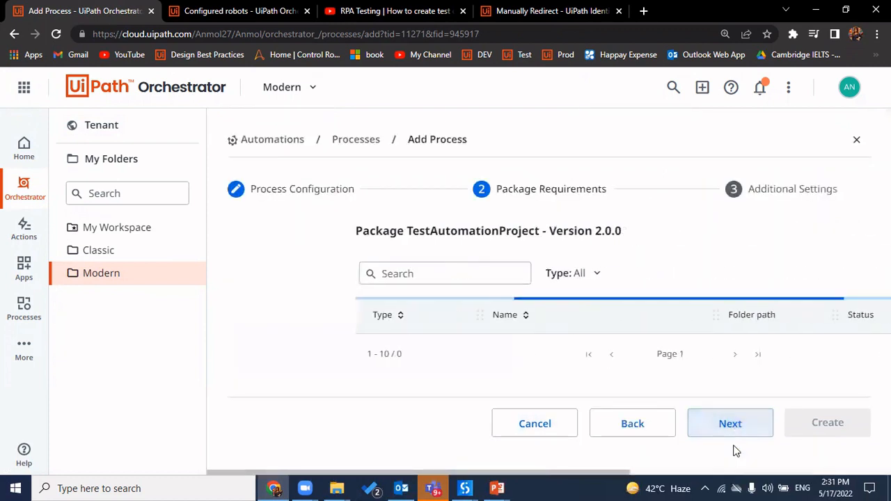
{"action": "left_click", "coordinate": [733, 451]}
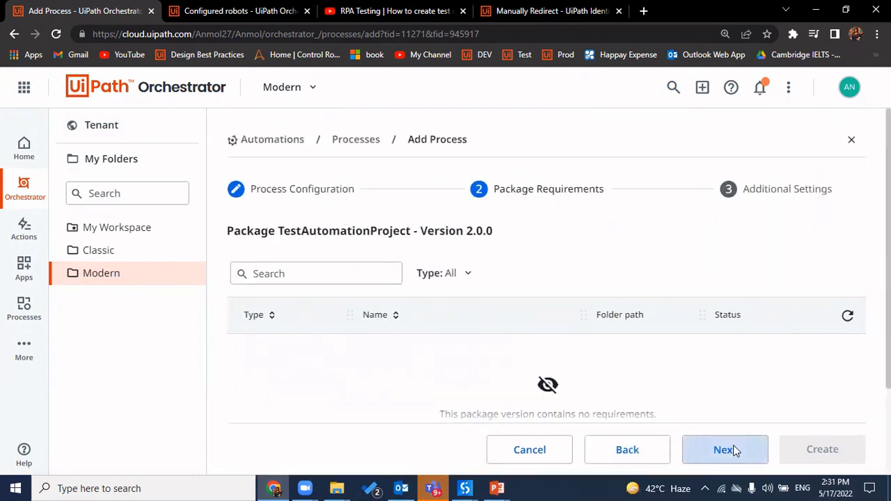
{"action": "left_click", "coordinate": [820, 454]}
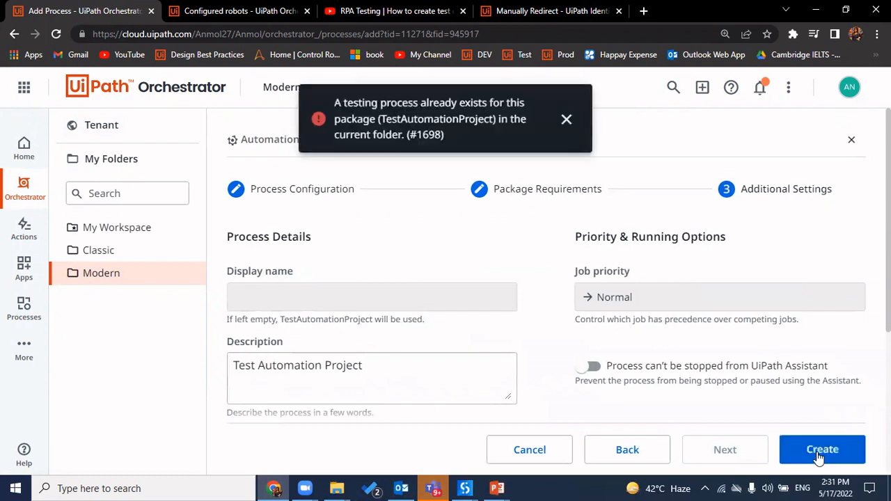
Dismiss the already-exists error, discard the unfinished process, and filter Processes by 'testa'
{"action": "left_click", "coordinate": [568, 121]}
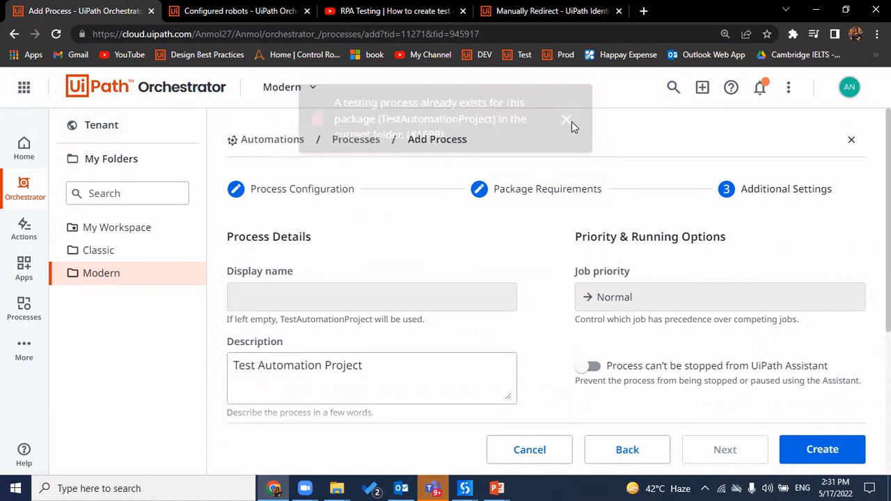
{"action": "left_click", "coordinate": [130, 273]}
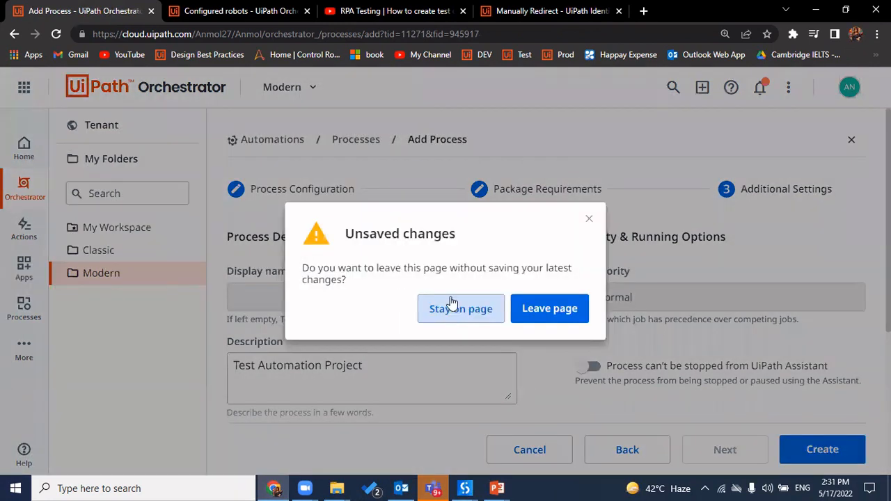
{"action": "left_click", "coordinate": [589, 221]}
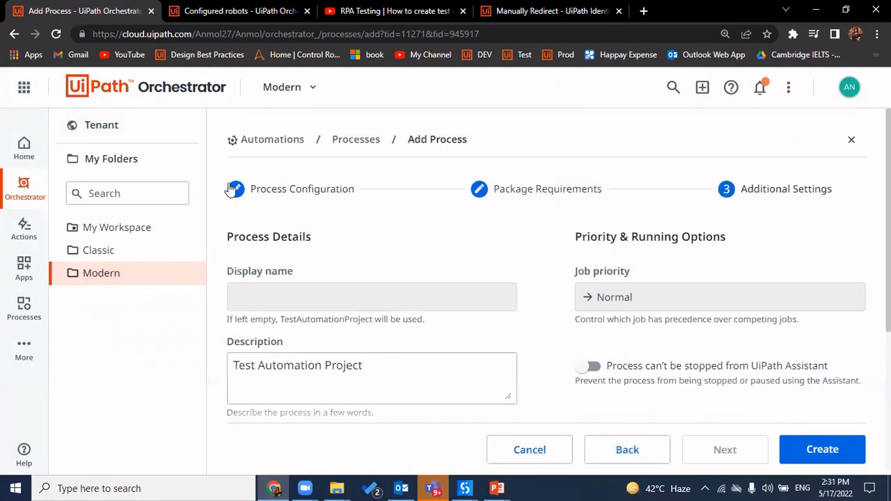
{"action": "left_click", "coordinate": [251, 135]}
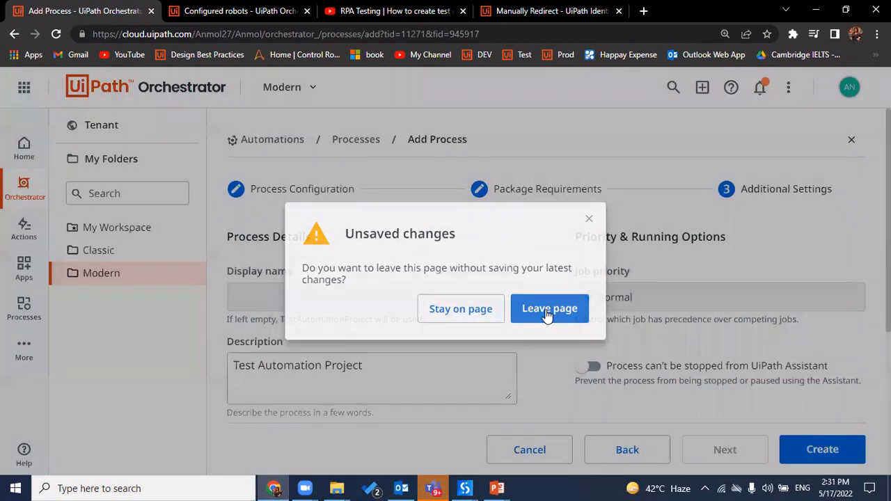
{"action": "left_click", "coordinate": [549, 310]}
{"action": "left_click", "coordinate": [266, 213]}
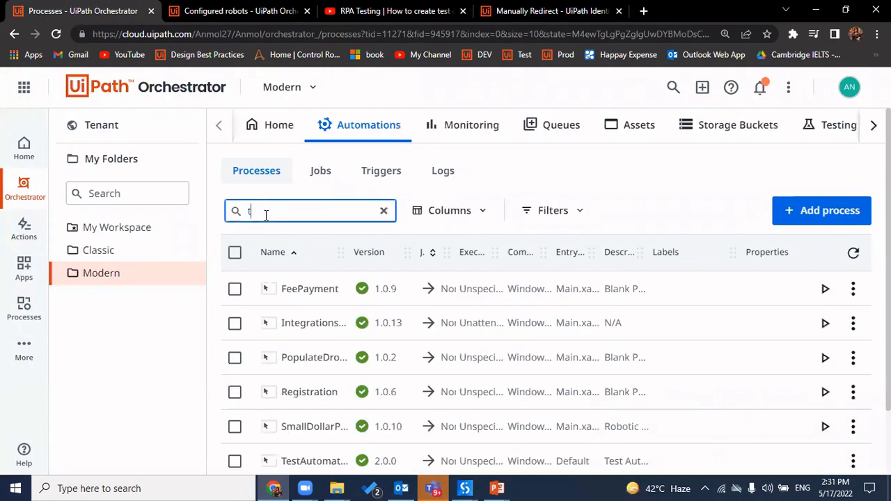
{"action": "type", "text": "testa"}
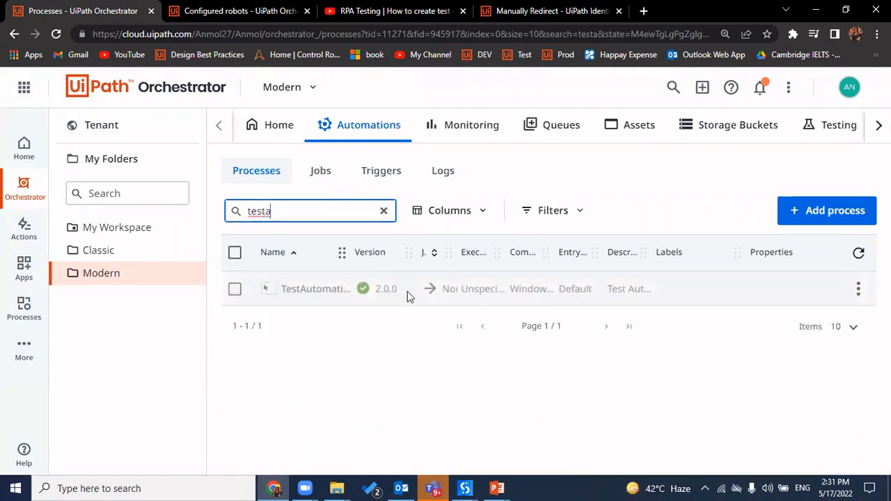
{"action": "double_click", "coordinate": [390, 288]}
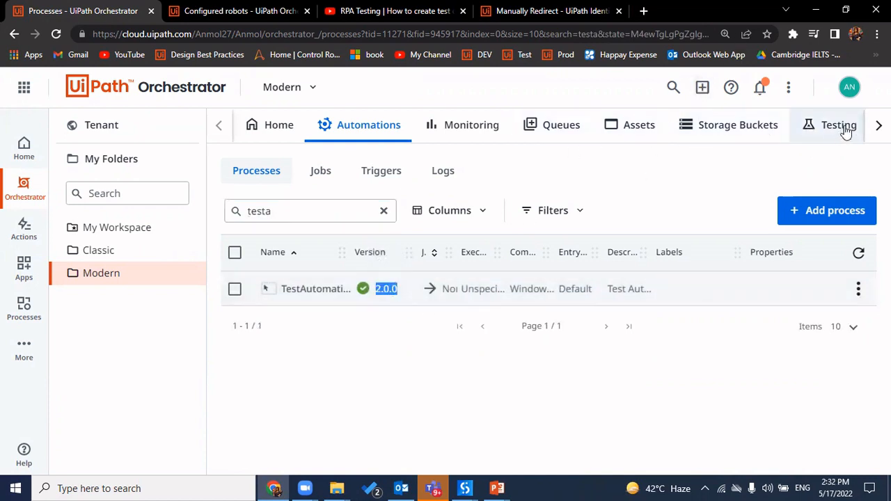
Open the Testing section's Test Sets list and inspect the RPA Test set
{"action": "left_click", "coordinate": [879, 125]}
{"action": "left_click", "coordinate": [797, 126]}
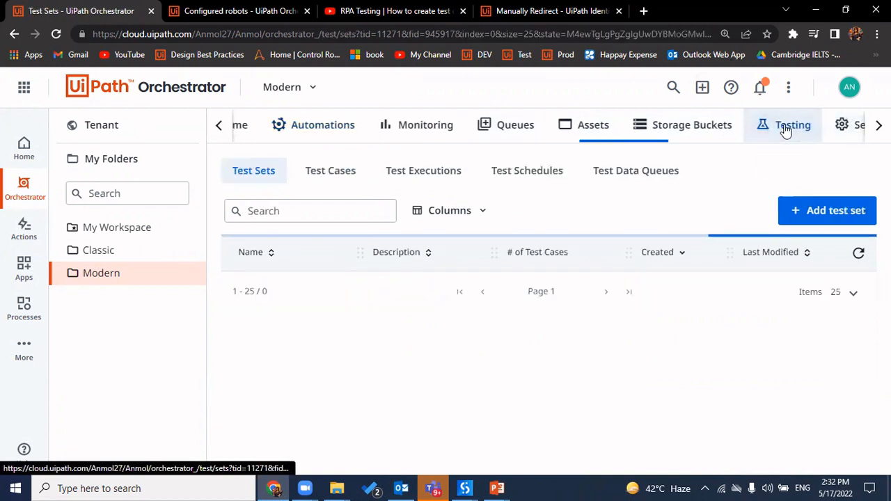
{"action": "triple_click", "coordinate": [269, 287]}
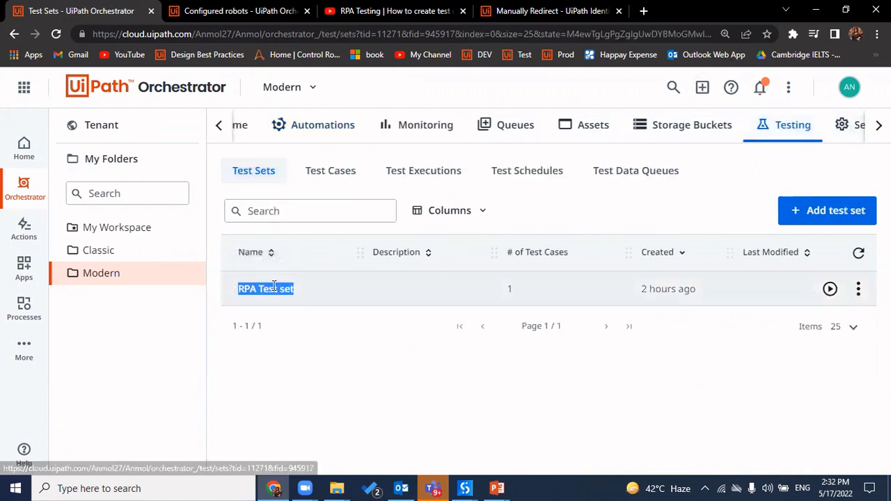
Compare the TestCase entries at versions 1.0 and 2.0, then view Test Executions
{"action": "left_click", "coordinate": [337, 178]}
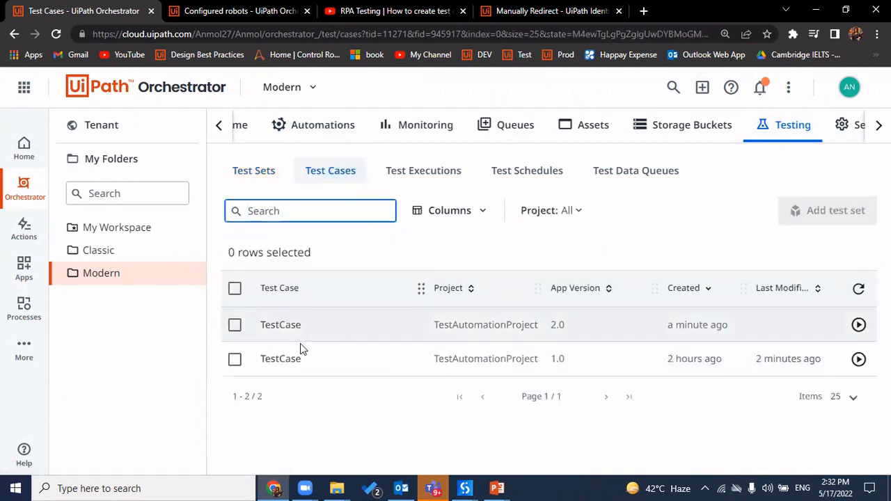
{"action": "double_click", "coordinate": [557, 359]}
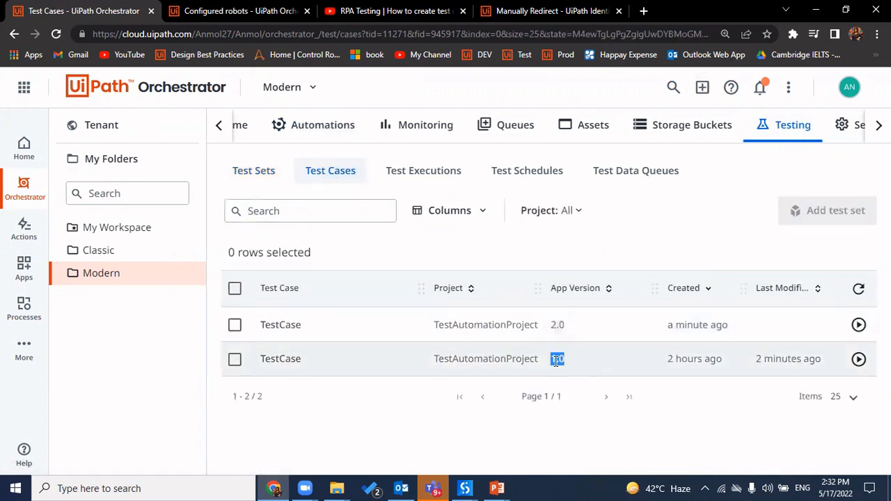
{"action": "left_click", "coordinate": [703, 353]}
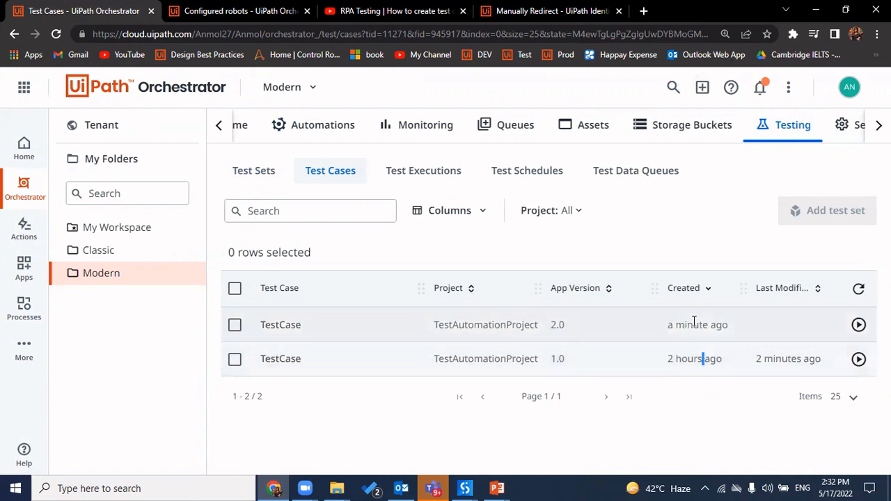
{"action": "double_click", "coordinate": [694, 325]}
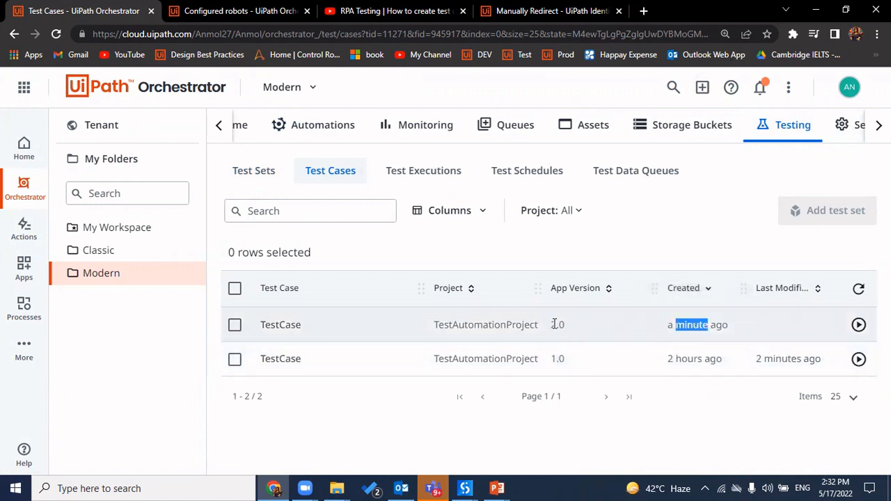
{"action": "double_click", "coordinate": [557, 324]}
{"action": "double_click", "coordinate": [705, 323]}
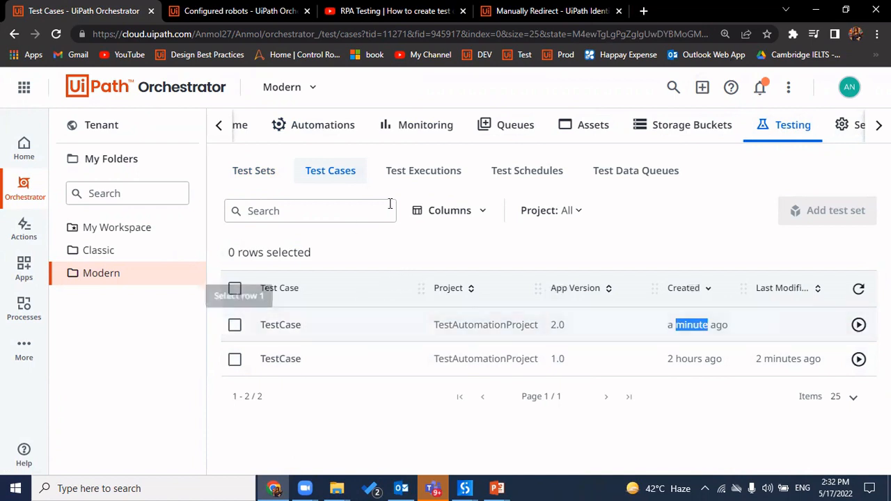
{"action": "left_click", "coordinate": [425, 171]}
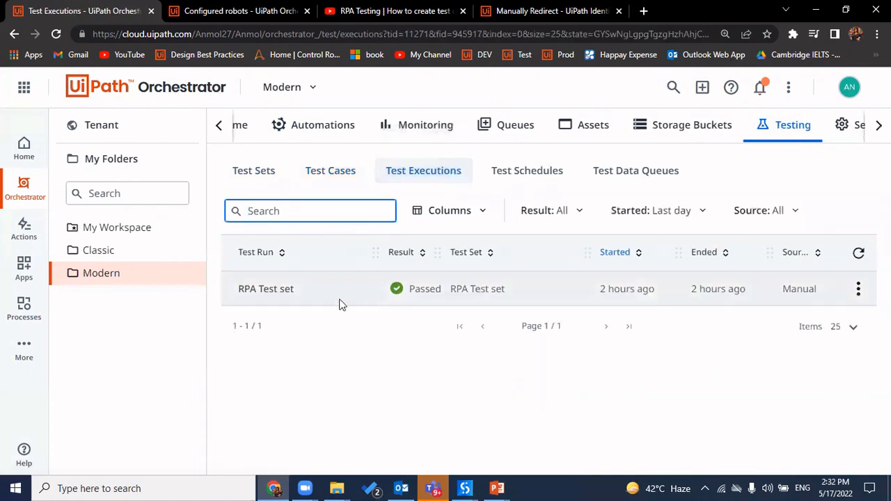
Check the RPA Test run's actions, then start and abandon a new test schedule
{"action": "left_click", "coordinate": [859, 289]}
{"action": "left_click", "coordinate": [731, 367]}
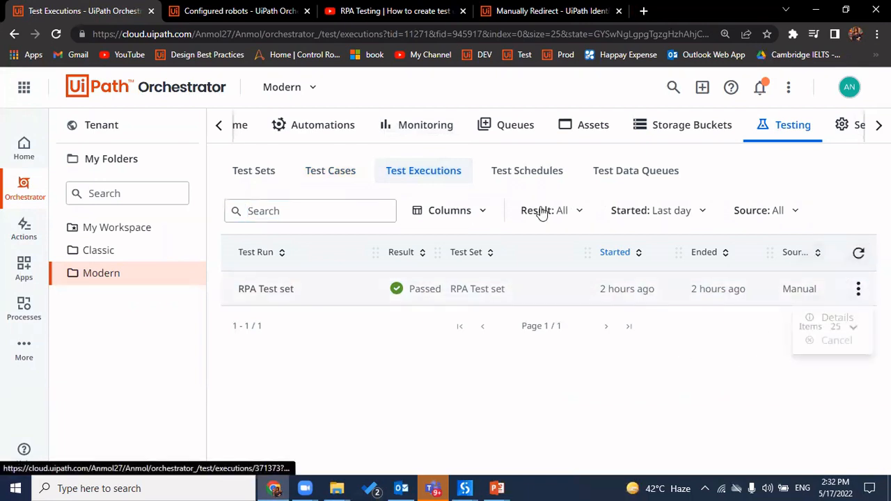
{"action": "left_click", "coordinate": [519, 172]}
{"action": "left_click", "coordinate": [820, 211]}
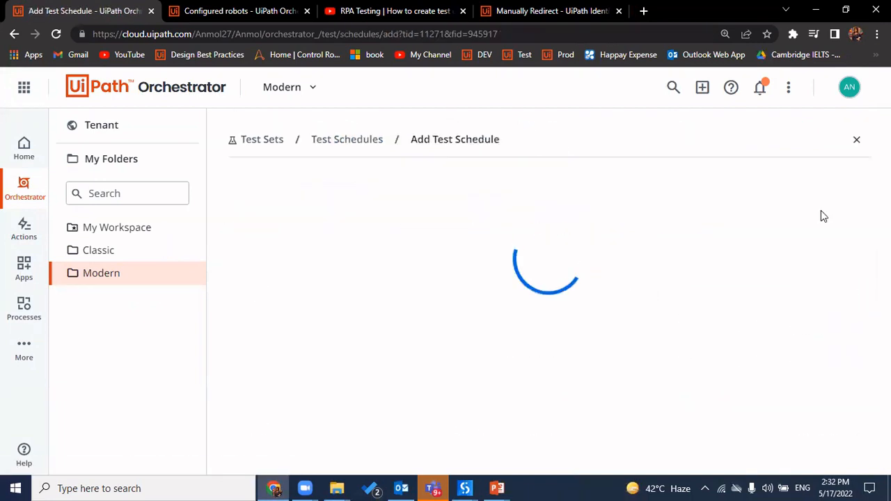
{"action": "scroll", "coordinate": [584, 316], "scroll_direction": "down", "scroll_amount": 2}
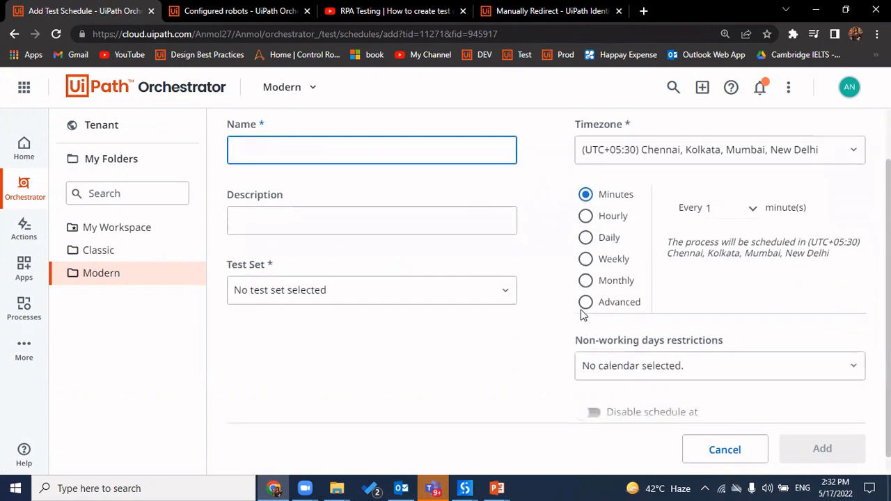
{"action": "scroll", "coordinate": [583, 316], "scroll_direction": "up", "scroll_amount": 2}
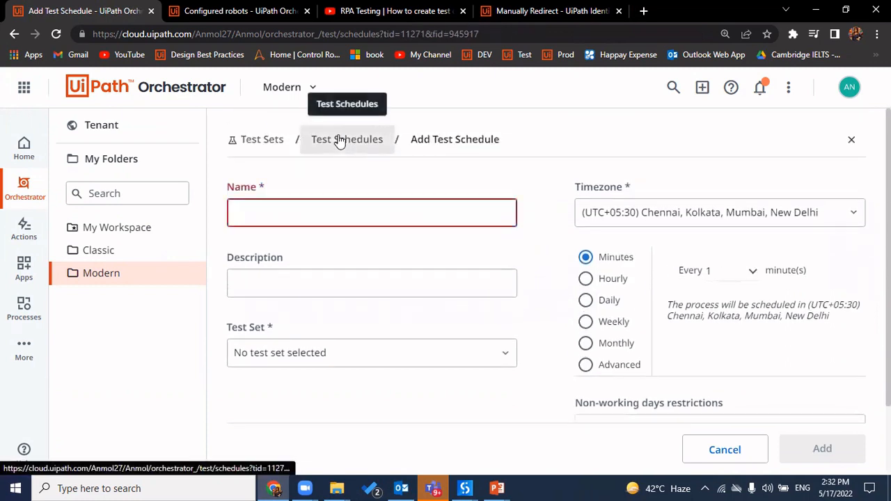
{"action": "left_click", "coordinate": [339, 140]}
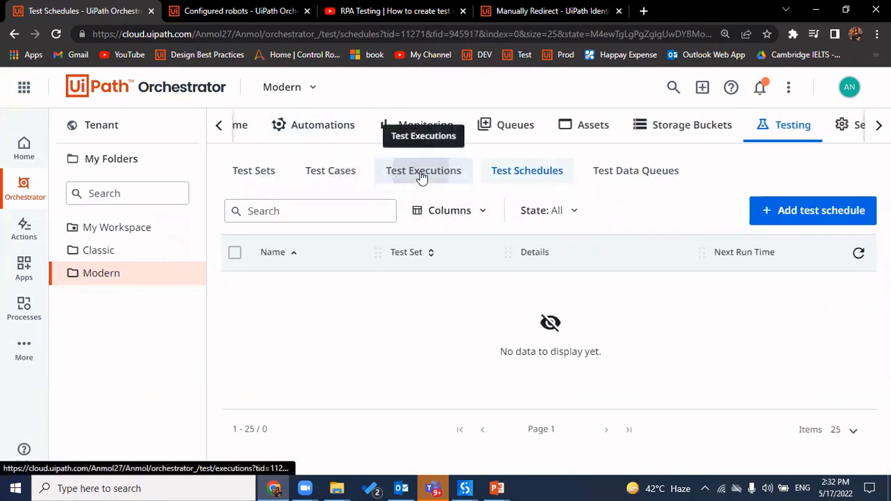
Move through Test Executions and Test Sets back to the Test Cases list
{"action": "left_click", "coordinate": [423, 175]}
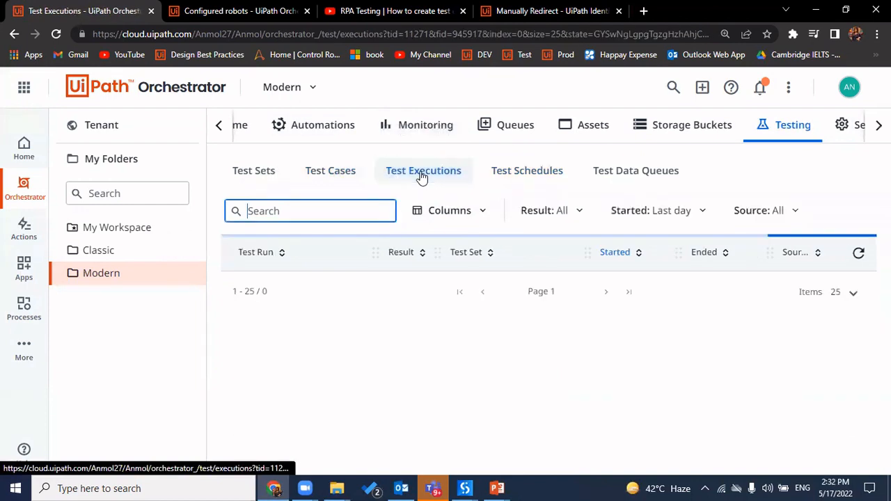
{"action": "left_click", "coordinate": [326, 175]}
{"action": "left_click", "coordinate": [261, 180]}
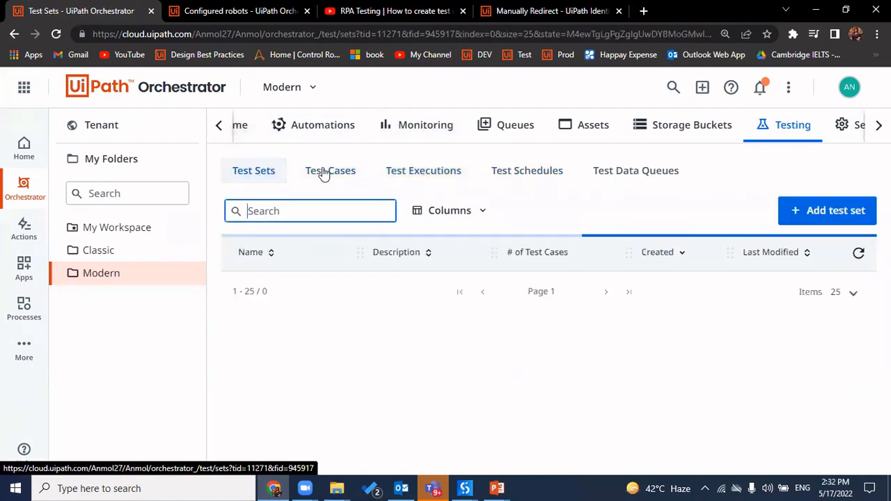
{"action": "left_click", "coordinate": [331, 172]}
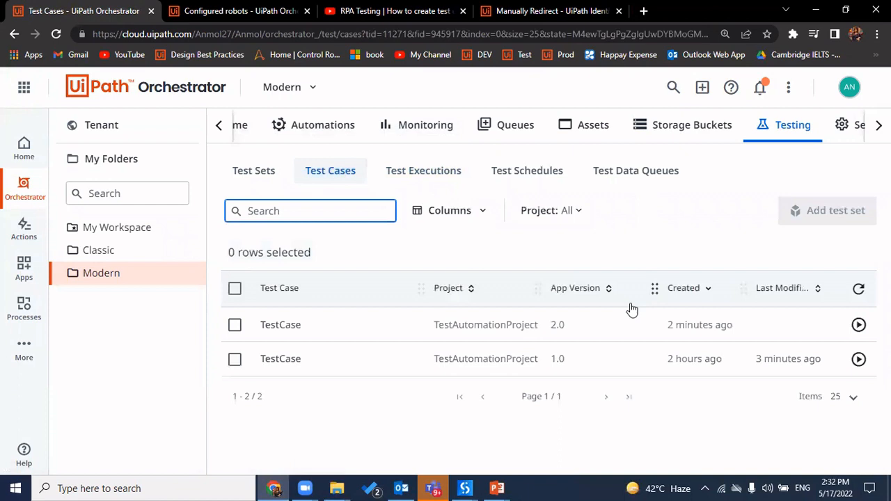
Execute TestCase with Any User/Robot account and Any machine
{"action": "left_click", "coordinate": [859, 334]}
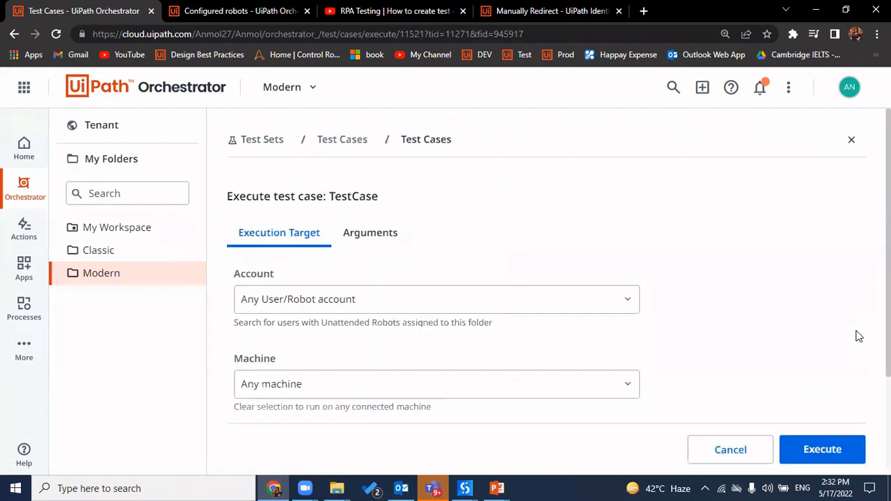
{"action": "scroll", "coordinate": [646, 348], "scroll_direction": "down", "scroll_amount": 2}
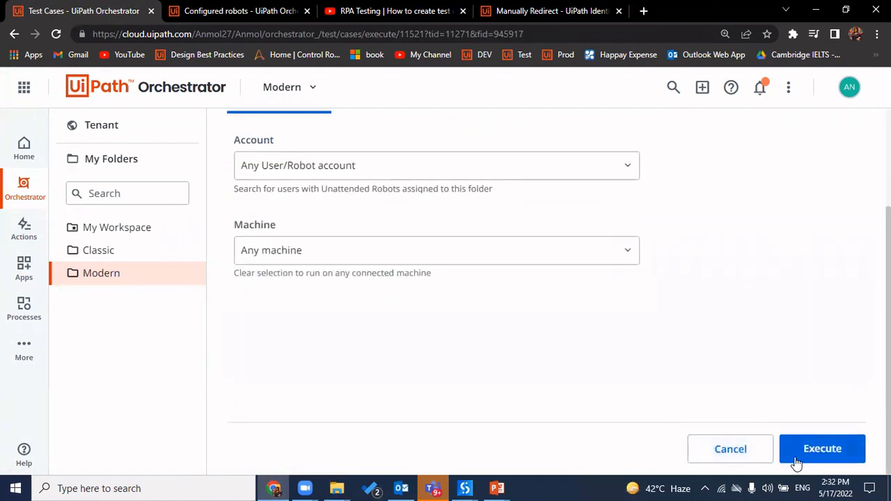
{"action": "left_click", "coordinate": [820, 451]}
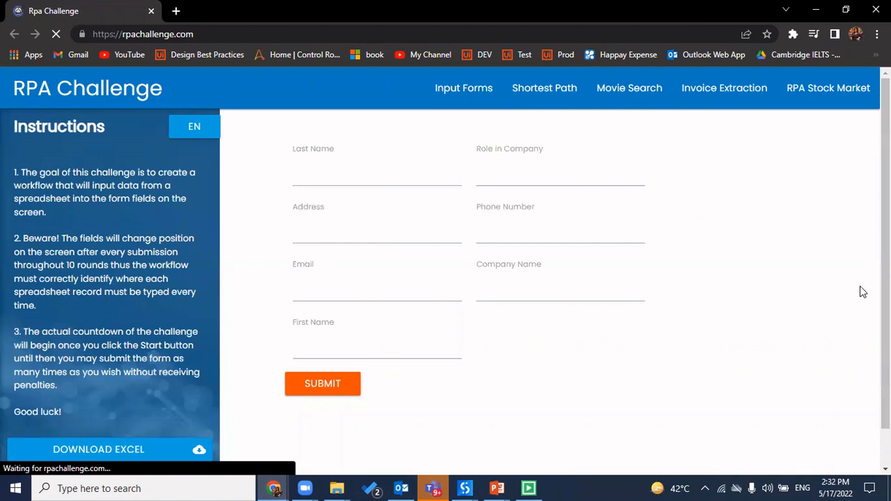
Let the robot fill and submit three RPA Challenge rounds, then close the leftover challenge window
{"action": "left_click", "coordinate": [111, 451]}
{"action": "type", "text": "IT Solutio"}
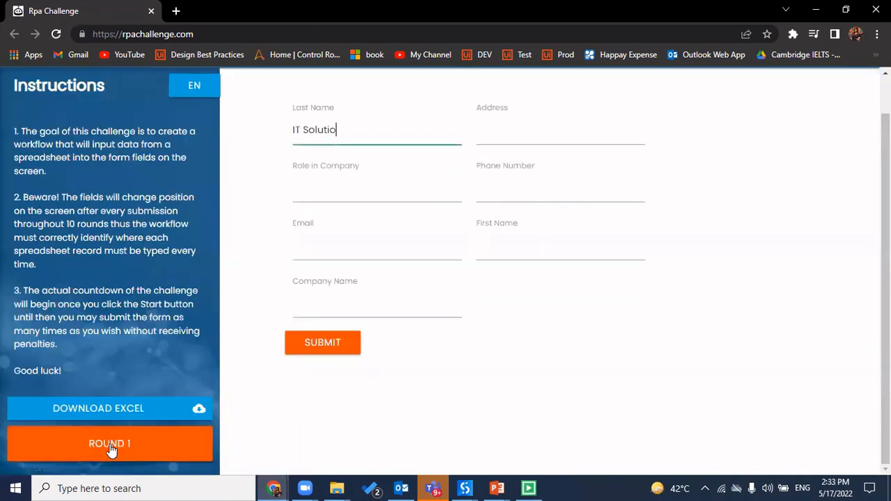
{"action": "type", "text": "407165"}
{"action": "type", "text": "Smi"}
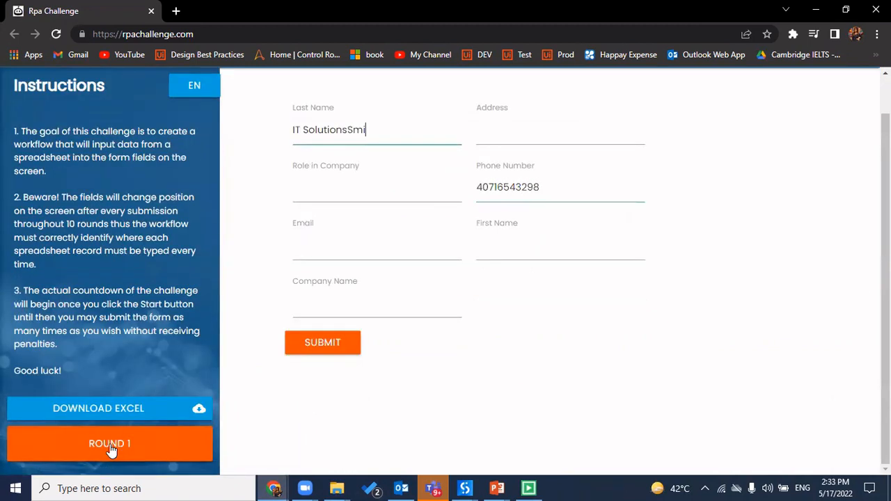
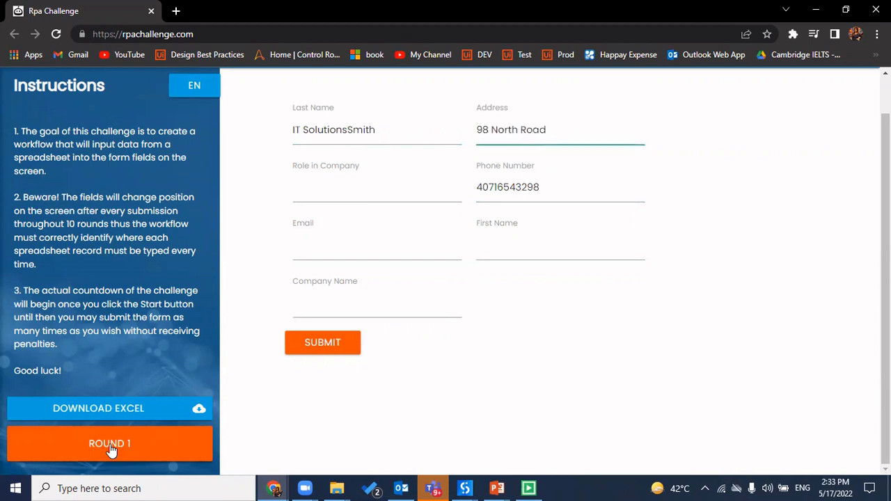
{"action": "type", "text": "John"}
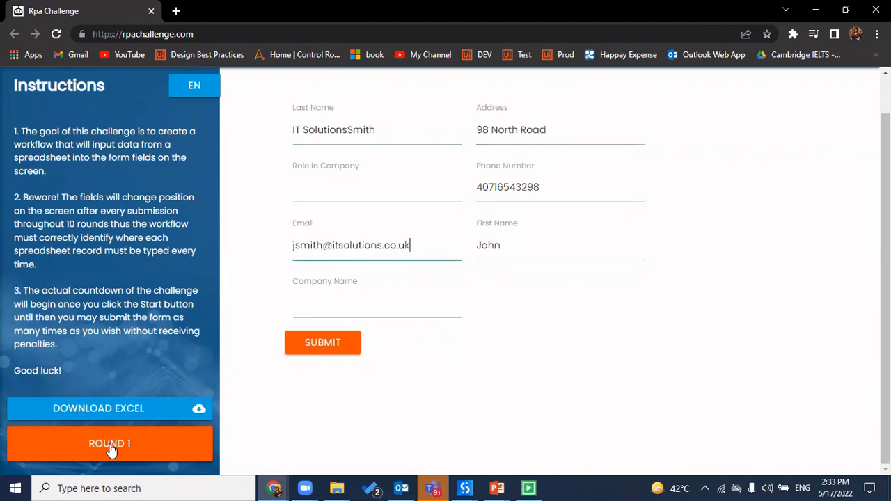
{"action": "type", "text": "Analyst"}
{"action": "left_click", "coordinate": [323, 344]}
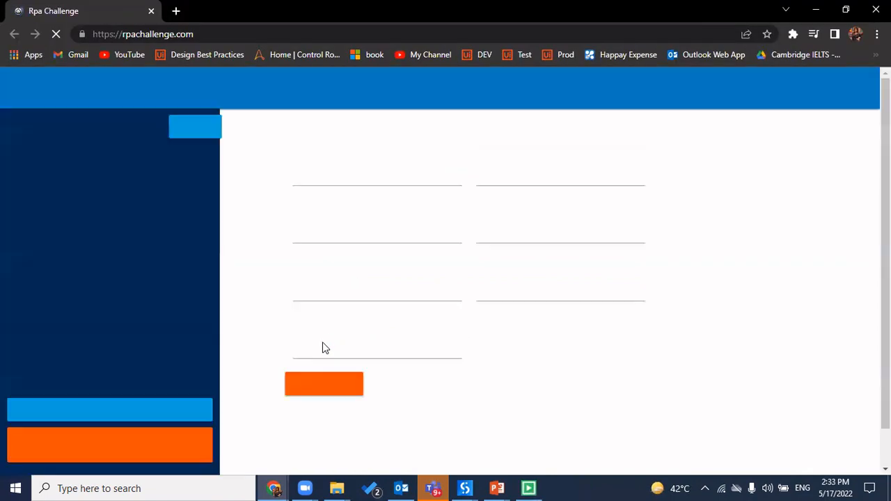
{"action": "left_click", "coordinate": [110, 445]}
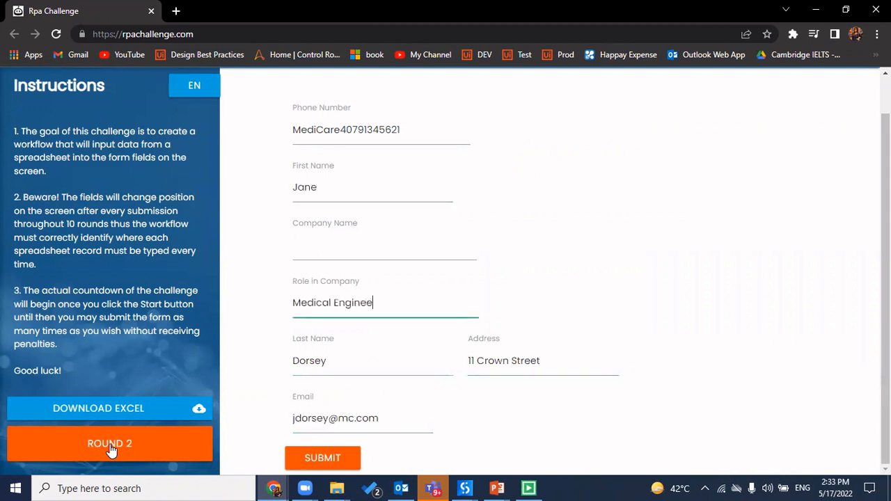
{"action": "left_click", "coordinate": [322, 459]}
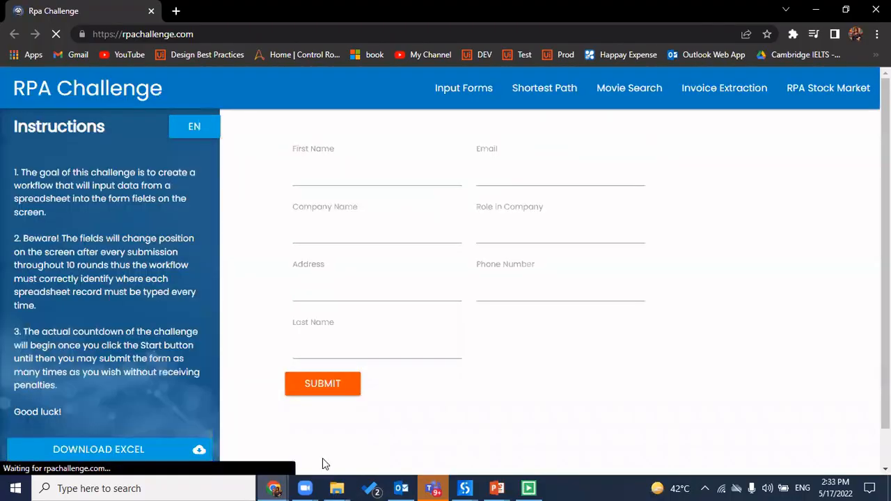
{"action": "left_click", "coordinate": [111, 450]}
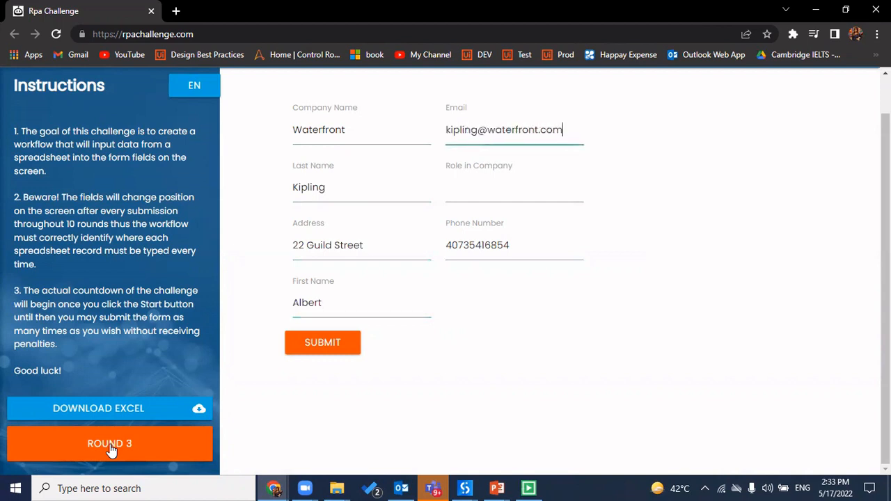
{"action": "left_click", "coordinate": [323, 342]}
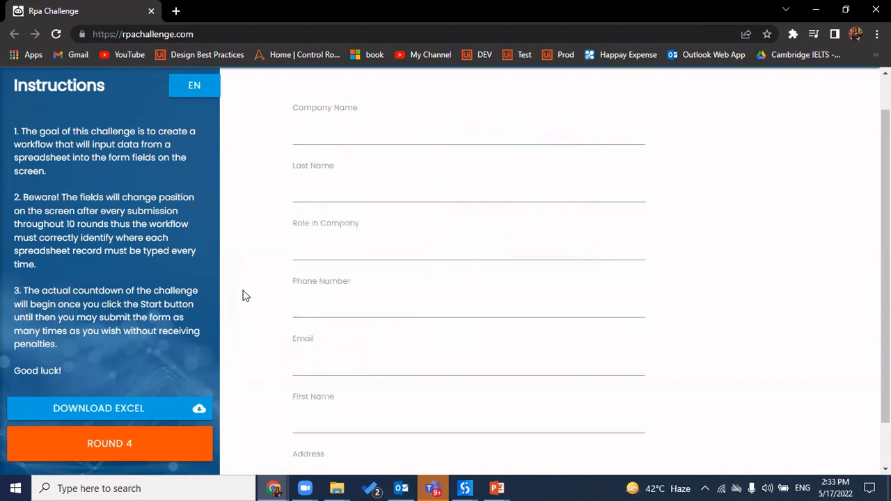
{"action": "mouse_move", "coordinate": [273, 487]}
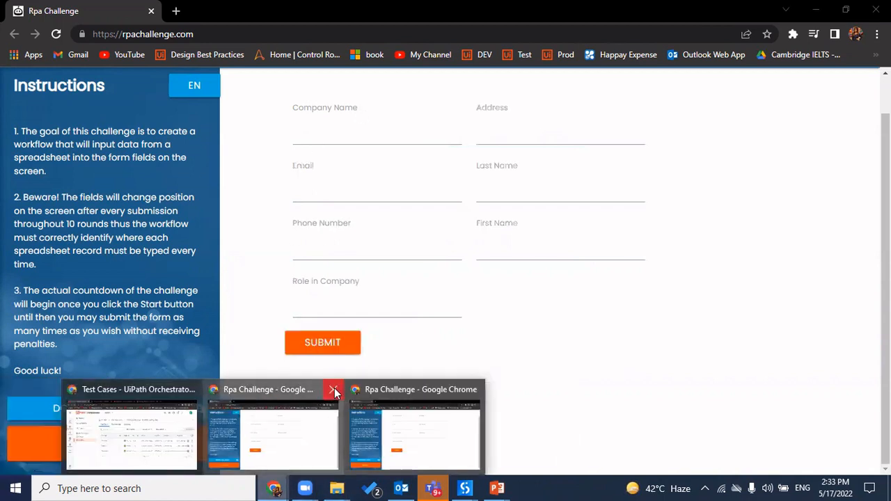
{"action": "left_click", "coordinate": [334, 390]}
Close the remaining challenge window and review the three runs' Passed results
{"action": "left_click", "coordinate": [405, 389]}
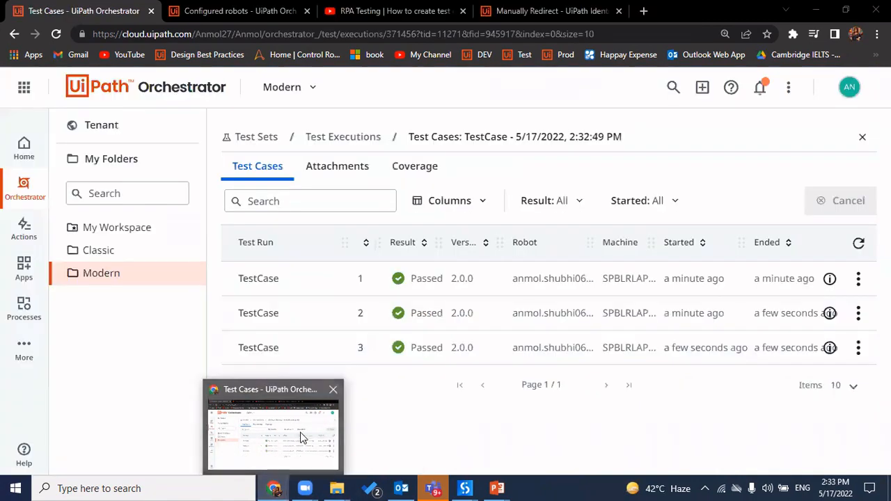
{"action": "double_click", "coordinate": [422, 279]}
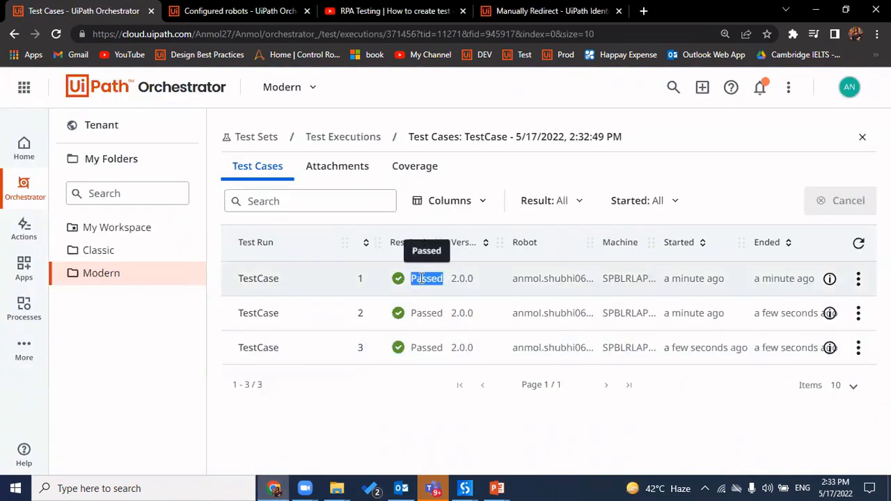
{"action": "double_click", "coordinate": [424, 314]}
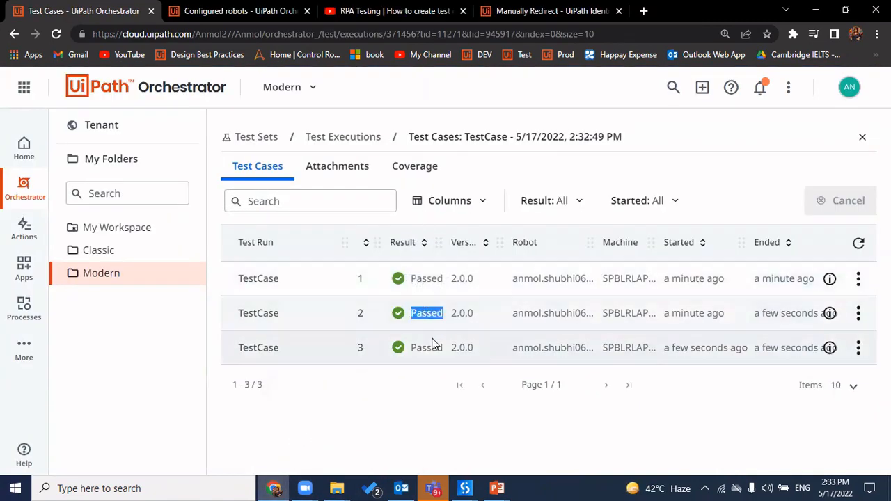
{"action": "double_click", "coordinate": [426, 348]}
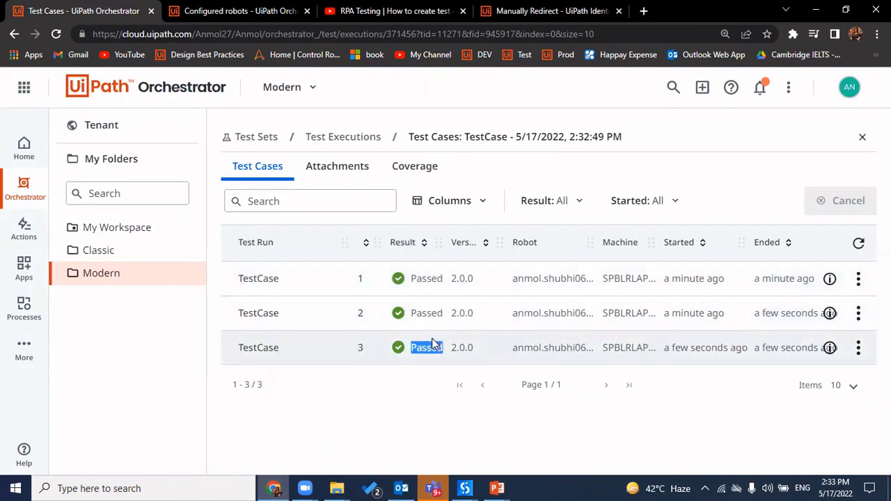
Check the Coverage tab, then go back through Test Cases to the Test Sets list
{"action": "left_click", "coordinate": [422, 171]}
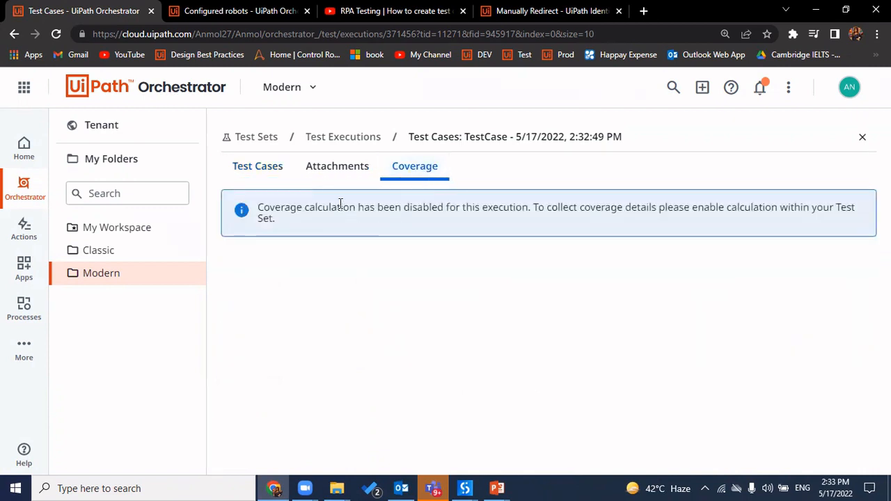
{"action": "left_click", "coordinate": [261, 167]}
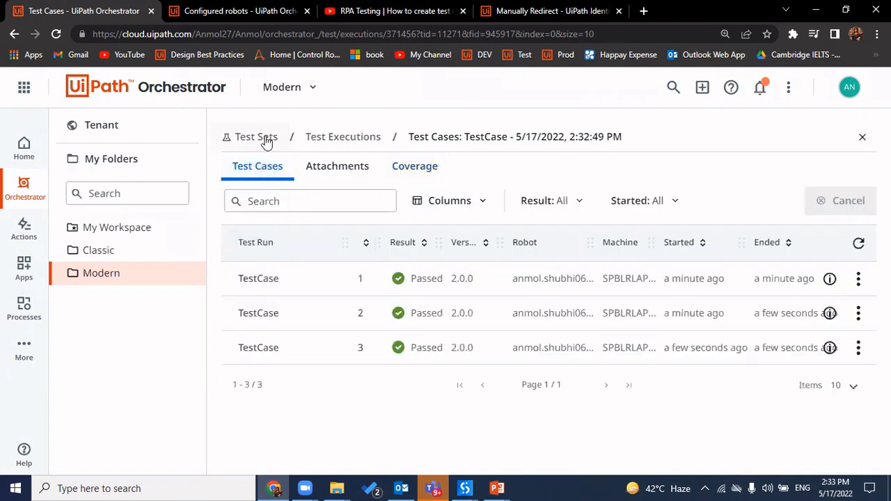
{"action": "left_click", "coordinate": [266, 142]}
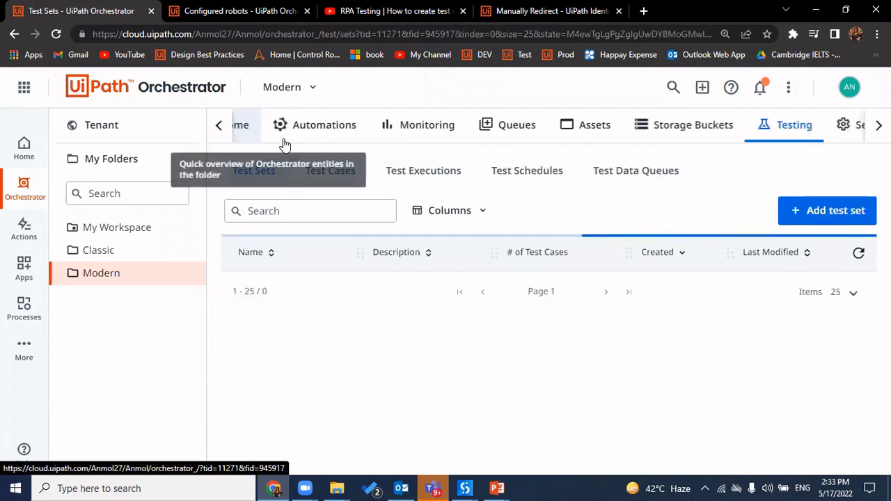
Start a new test set with coverage calculation turned on
{"action": "left_click", "coordinate": [828, 216]}
{"action": "scroll", "coordinate": [395, 305], "scroll_direction": "down", "scroll_amount": 3}
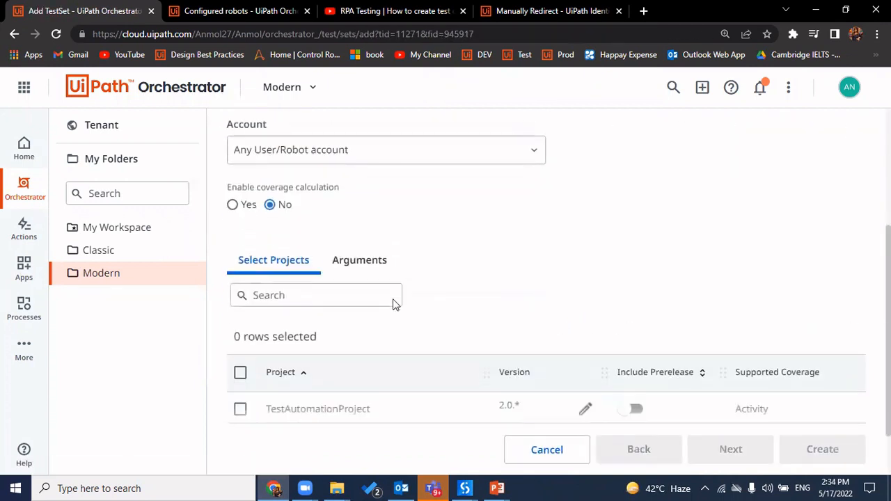
{"action": "scroll", "coordinate": [404, 252], "scroll_direction": "up", "scroll_amount": 3}
{"action": "scroll", "coordinate": [258, 357], "scroll_direction": "down", "scroll_amount": 2}
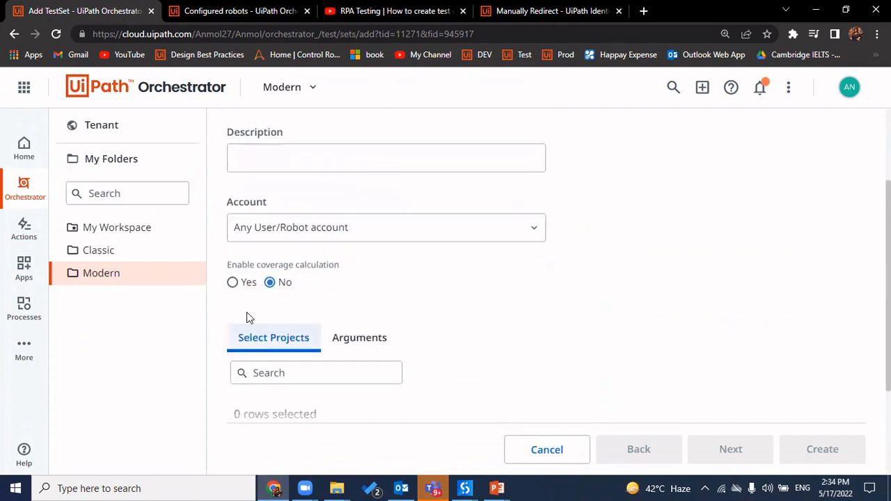
{"action": "left_click", "coordinate": [247, 291]}
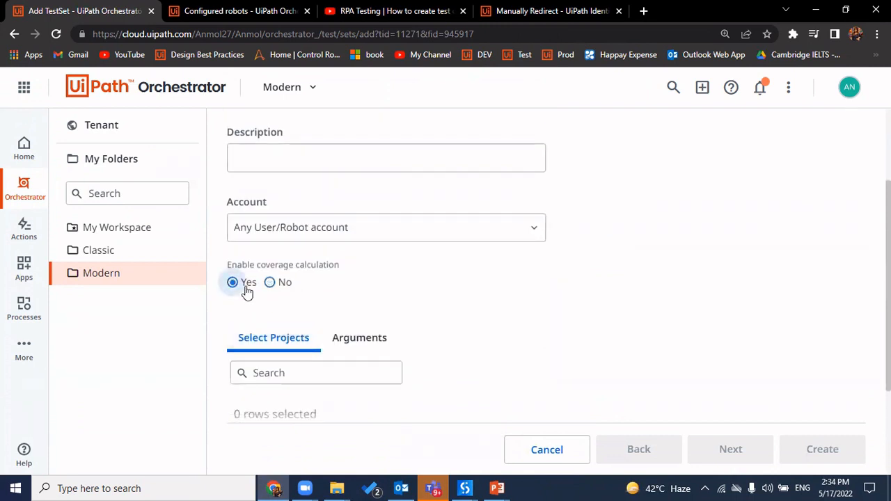
{"action": "scroll", "coordinate": [421, 319], "scroll_direction": "up", "scroll_amount": 2}
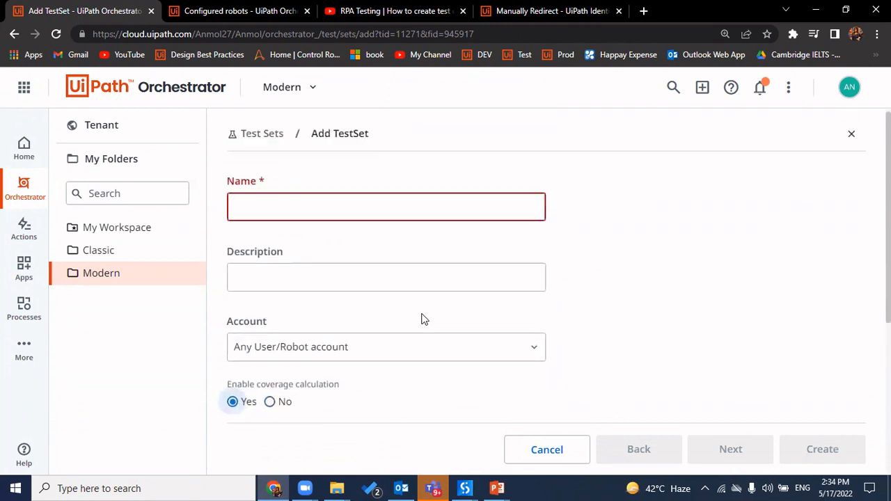
{"action": "scroll", "coordinate": [422, 319], "scroll_direction": "down", "scroll_amount": 4}
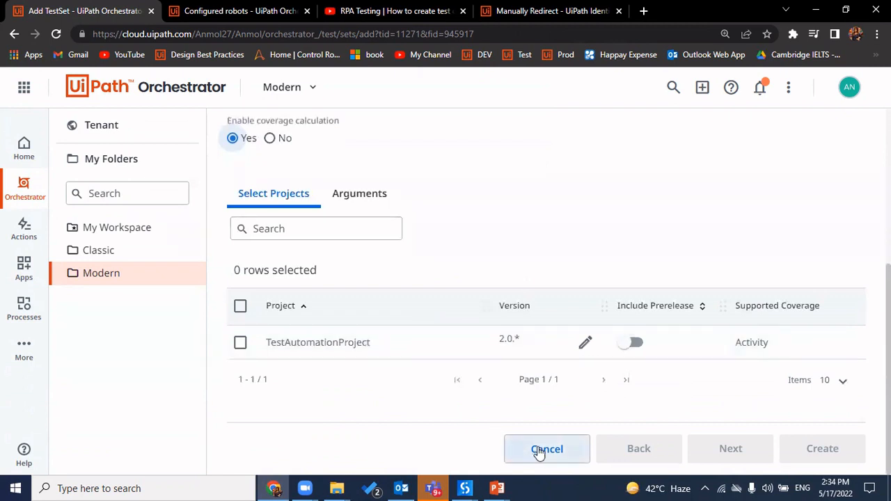
{"action": "scroll", "coordinate": [271, 248], "scroll_direction": "up", "scroll_amount": 3}
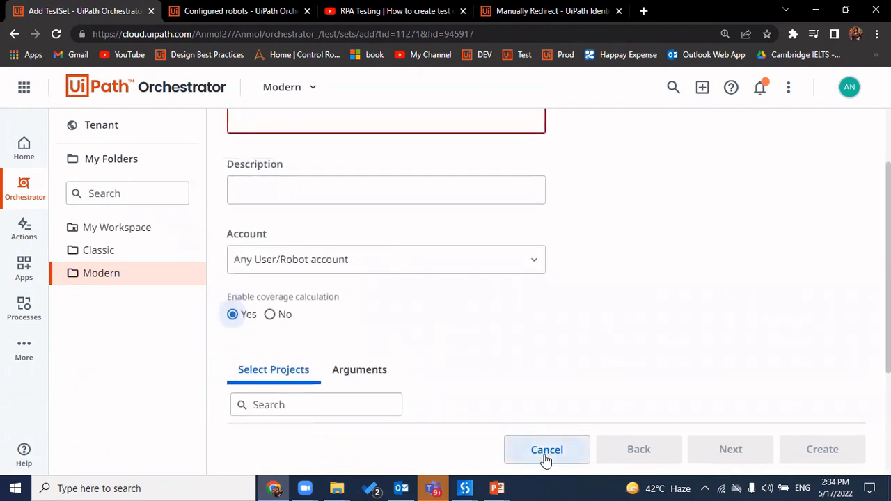
{"action": "scroll", "coordinate": [351, 269], "scroll_direction": "up", "scroll_amount": 2}
Name it CoverageTest, add TestAutomationProject's TestCase test case, and create the set
{"action": "left_click", "coordinate": [270, 218]}
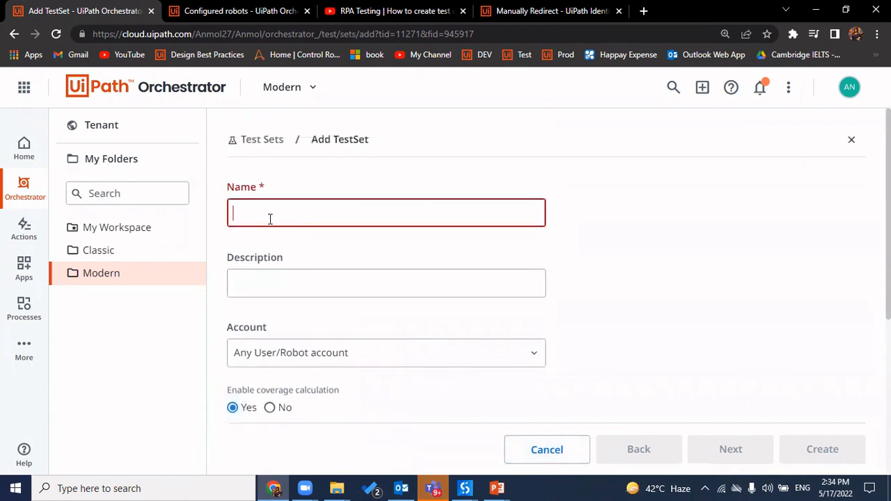
{"action": "type", "text": "CoverageTest"}
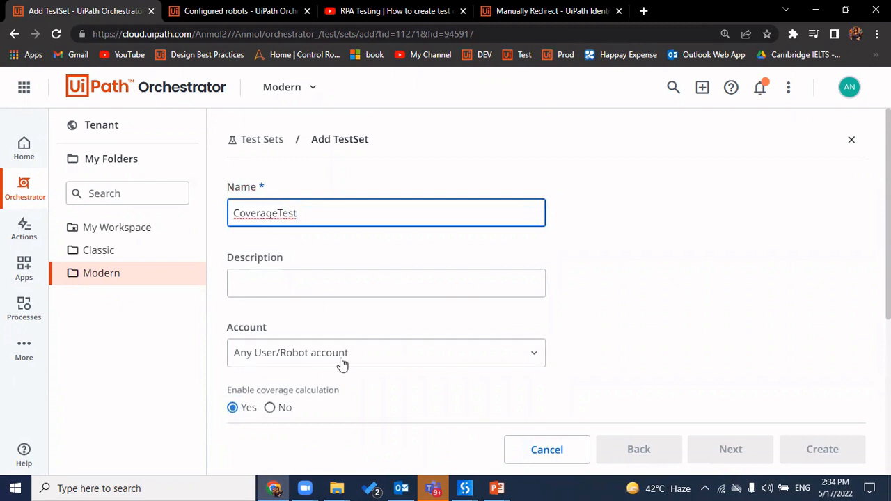
{"action": "scroll", "coordinate": [348, 369], "scroll_direction": "down", "scroll_amount": 4}
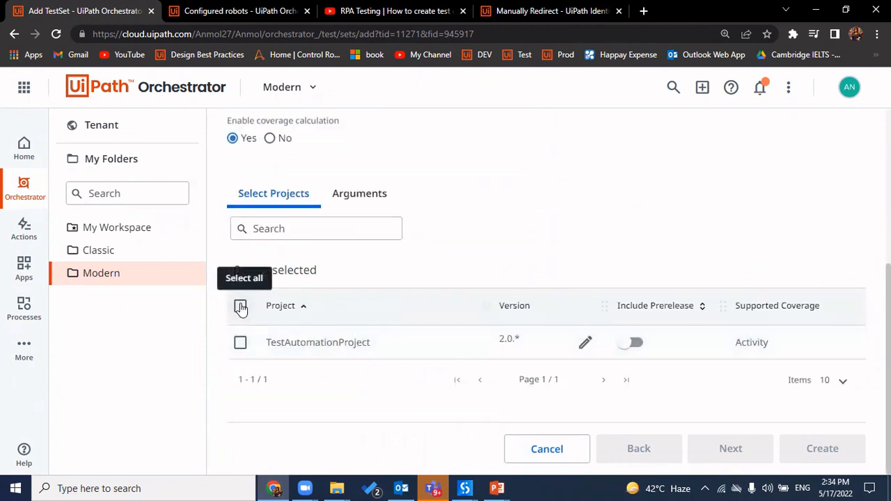
{"action": "left_click", "coordinate": [241, 308]}
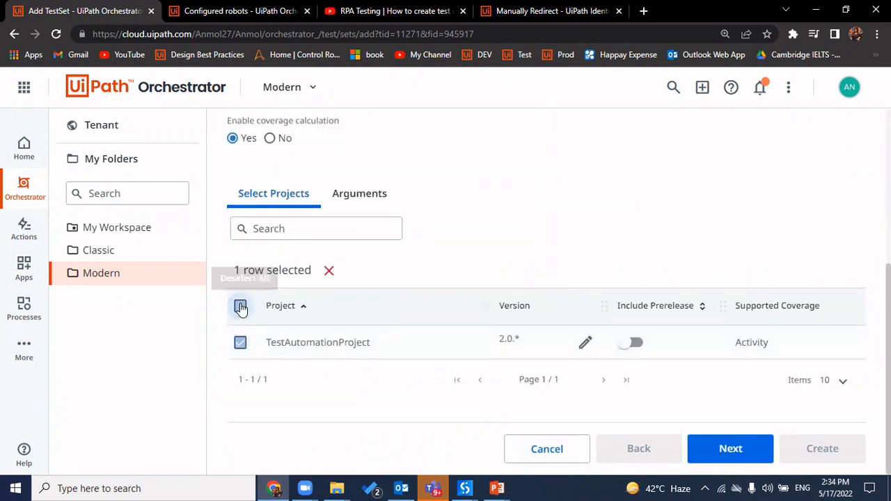
{"action": "double_click", "coordinate": [337, 346]}
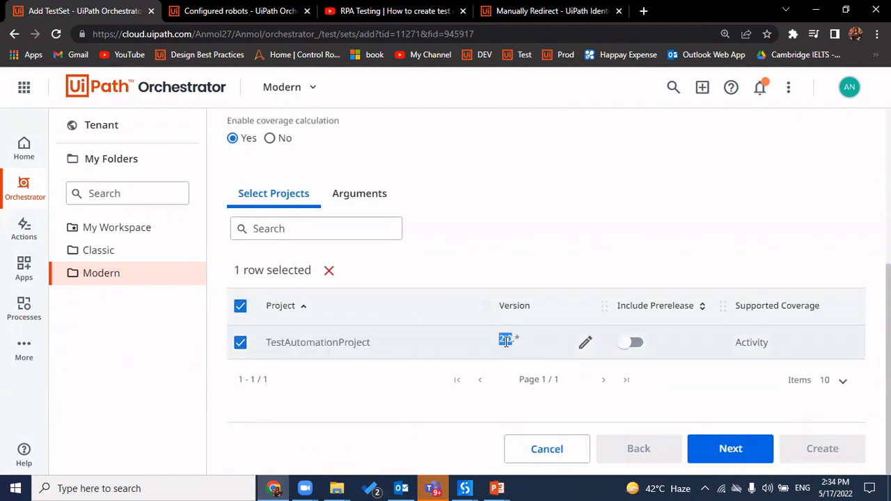
{"action": "left_click", "coordinate": [730, 450]}
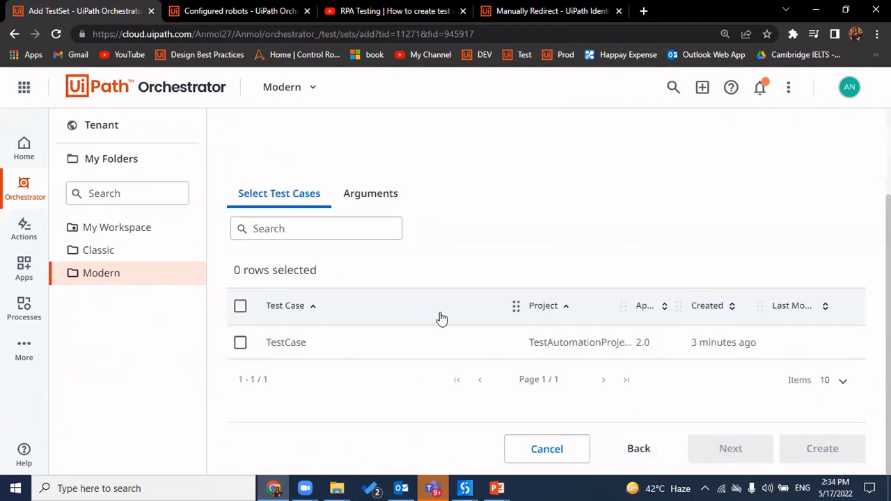
{"action": "left_click", "coordinate": [240, 306]}
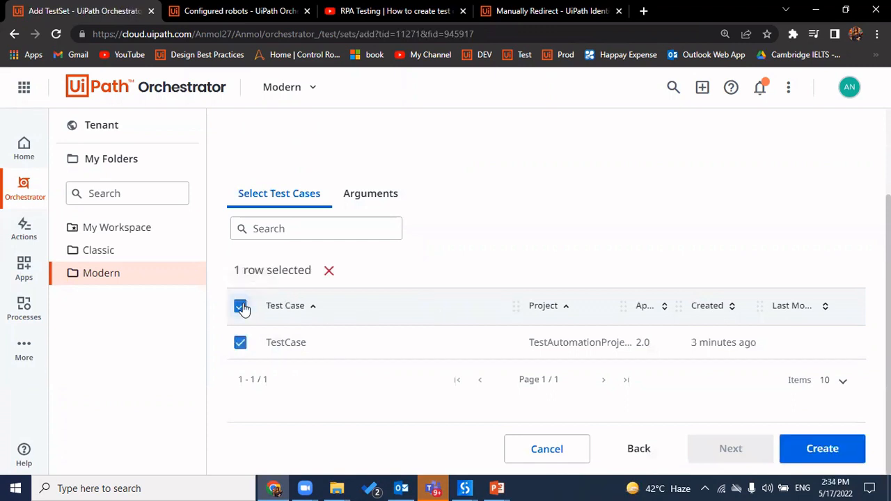
{"action": "left_click", "coordinate": [815, 450]}
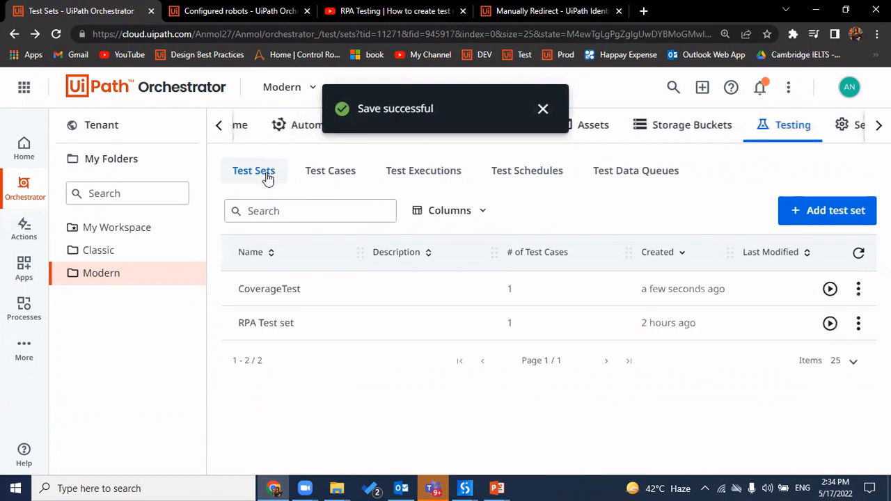
{"action": "double_click", "coordinate": [285, 289]}
{"action": "triple_click", "coordinate": [286, 324]}
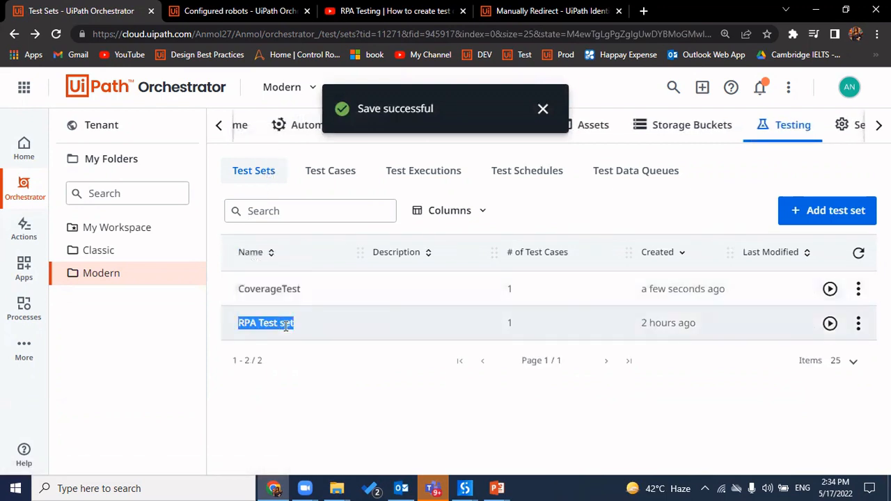
{"action": "left_click", "coordinate": [860, 291]}
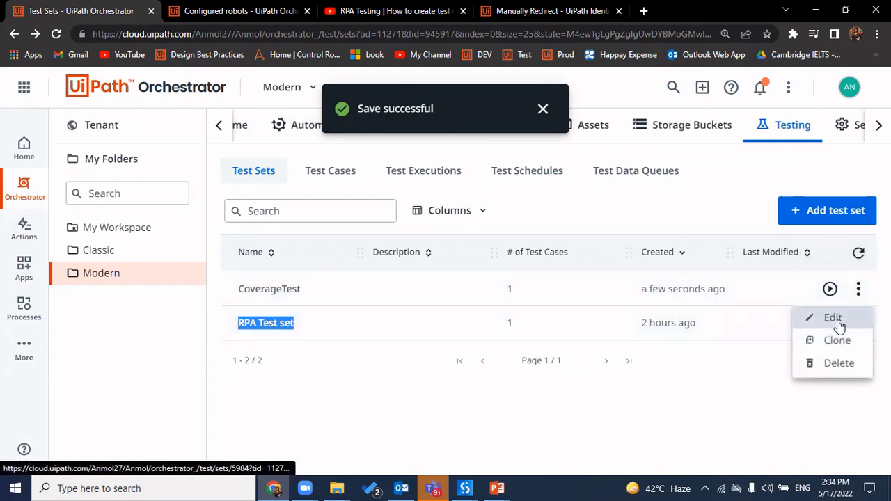
{"action": "left_click", "coordinate": [833, 318]}
{"action": "scroll", "coordinate": [549, 335], "scroll_direction": "down", "scroll_amount": 3}
{"action": "scroll", "coordinate": [549, 335], "scroll_direction": "down", "scroll_amount": 2}
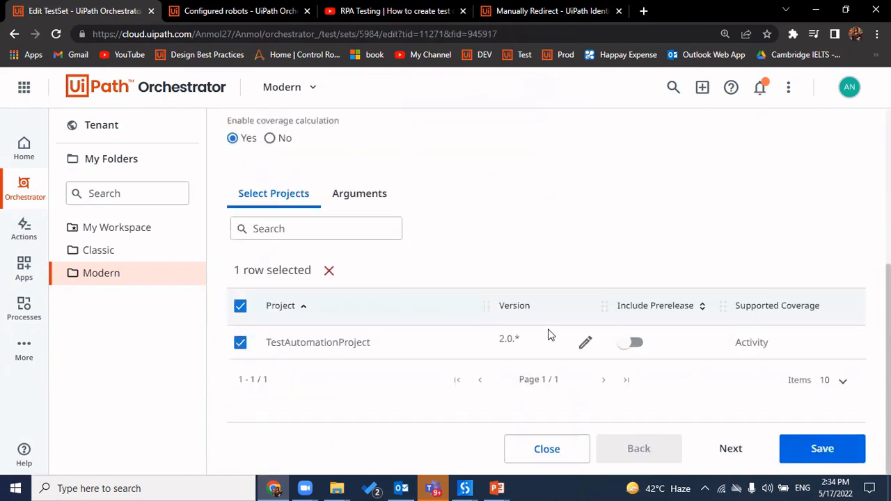
{"action": "left_click", "coordinate": [554, 458]}
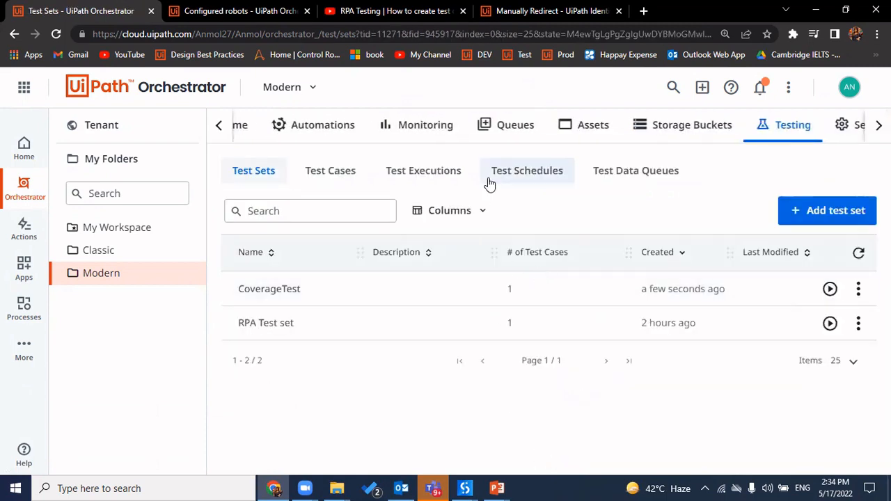
{"action": "left_click", "coordinate": [423, 171]}
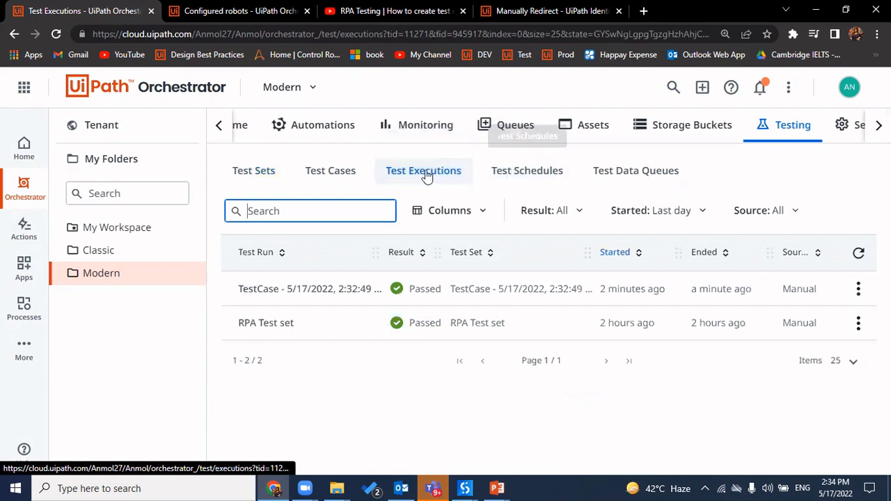
Check the latest TestCase run, open the Add test data queue form, then bring TestAutomationProject in Studio forward
{"action": "triple_click", "coordinate": [335, 288]}
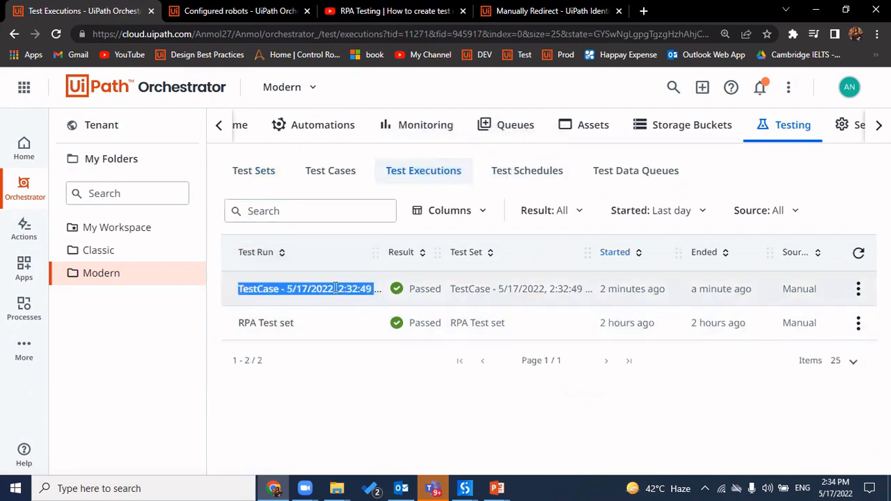
{"action": "double_click", "coordinate": [627, 289]}
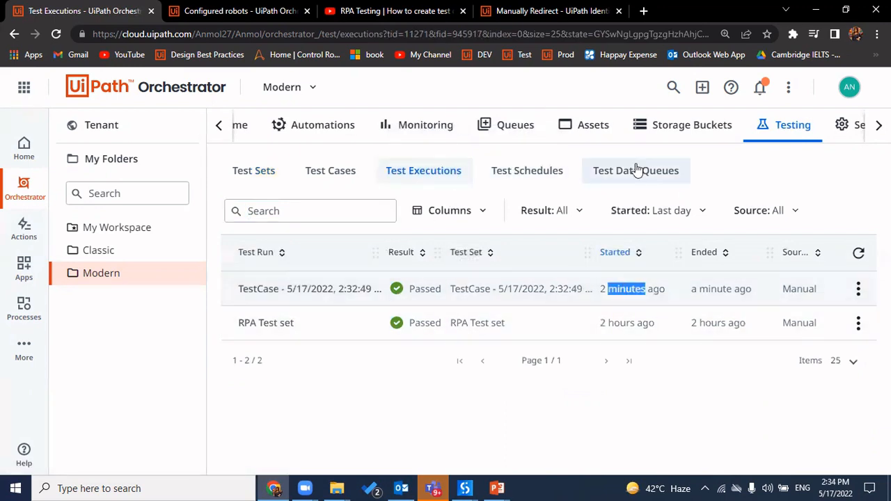
{"action": "left_click", "coordinate": [657, 172]}
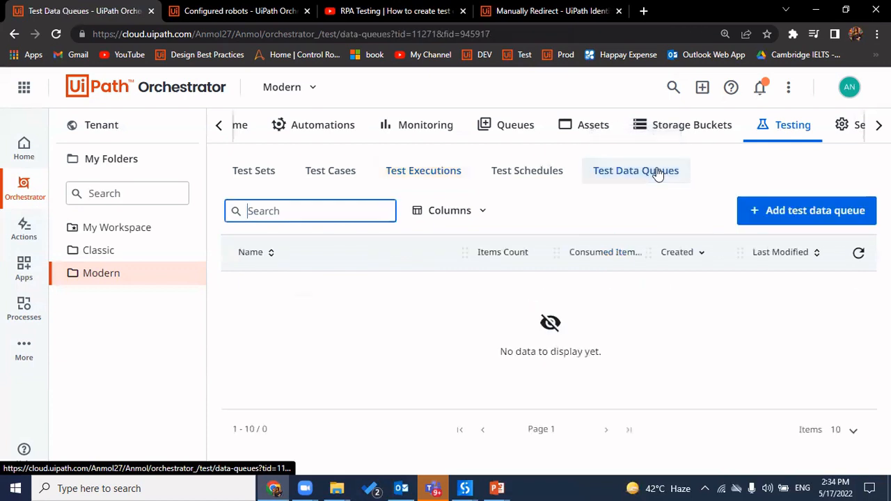
{"action": "left_click", "coordinate": [801, 212]}
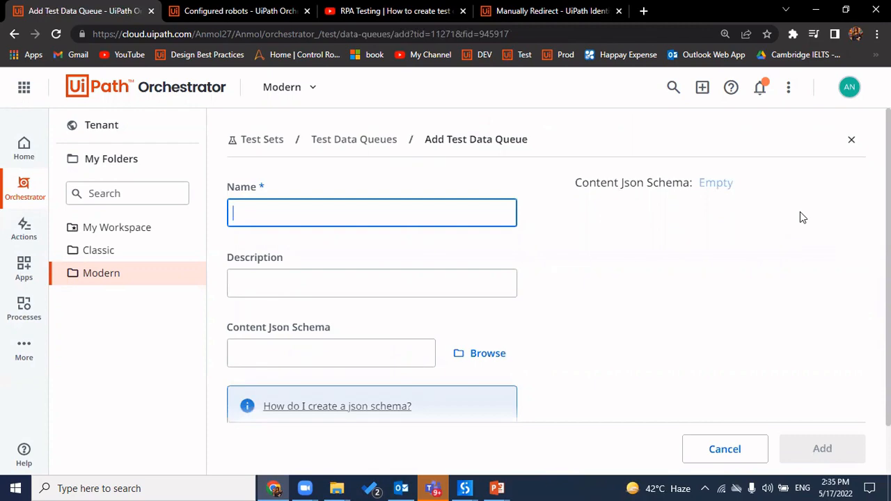
{"action": "left_click", "coordinate": [466, 488]}
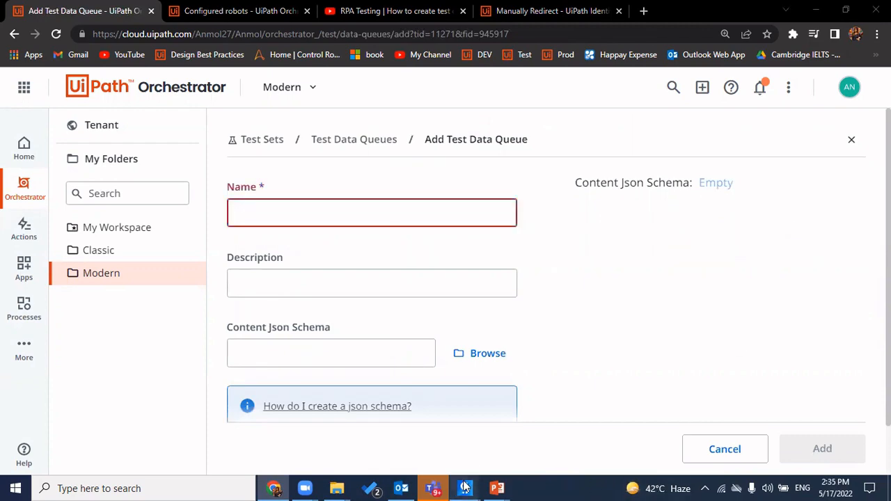
{"action": "left_click", "coordinate": [387, 389]}
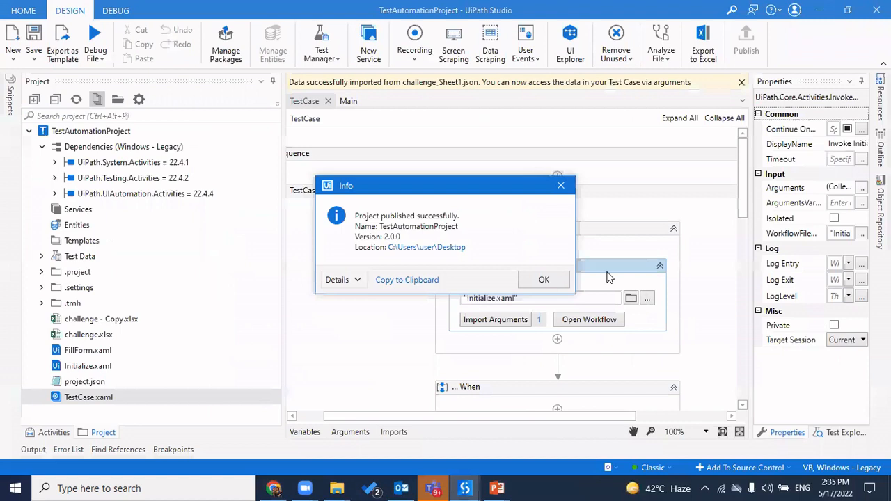
Dismiss the publish notice and review the seven FillForm arguments in Import Arguments
{"action": "left_click", "coordinate": [547, 282]}
{"action": "scroll", "coordinate": [515, 235], "scroll_direction": "down", "scroll_amount": 5}
{"action": "scroll", "coordinate": [515, 235], "scroll_direction": "up", "scroll_amount": 5}
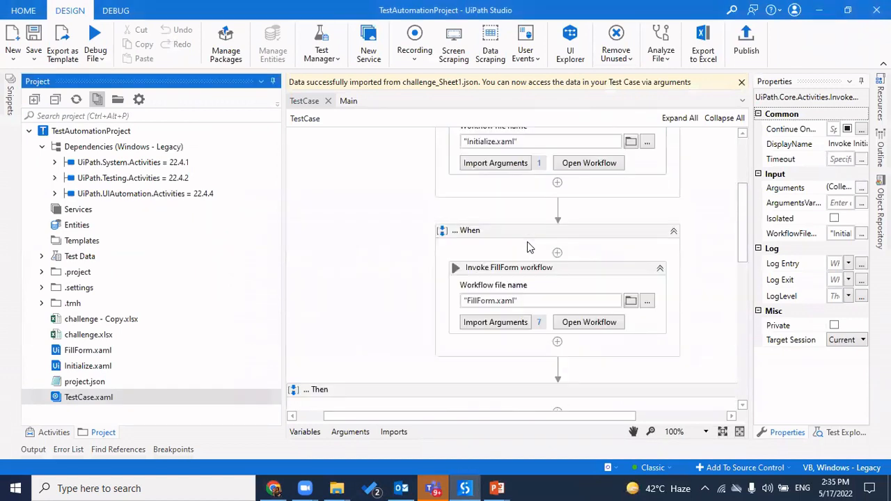
{"action": "left_click", "coordinate": [495, 319]}
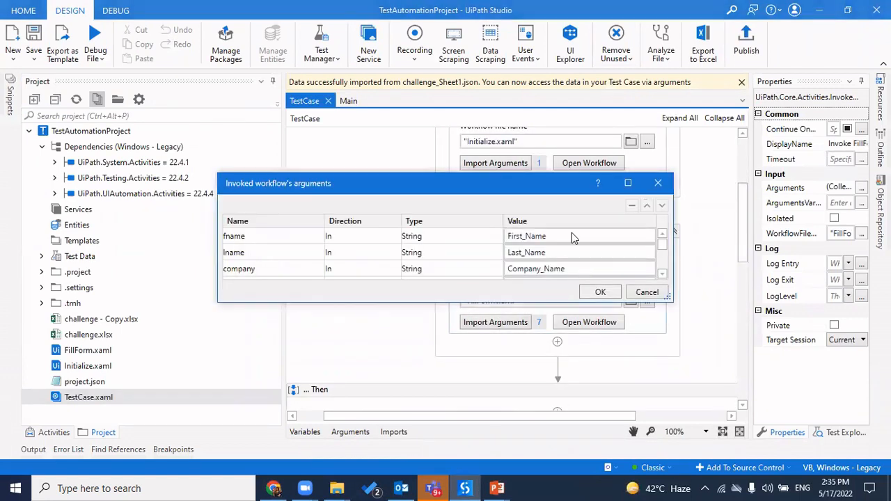
{"action": "left_click", "coordinate": [663, 275]}
{"action": "left_click", "coordinate": [663, 275]}
{"action": "left_click", "coordinate": [663, 274]}
{"action": "left_click", "coordinate": [663, 275]}
{"action": "left_click", "coordinate": [663, 275]}
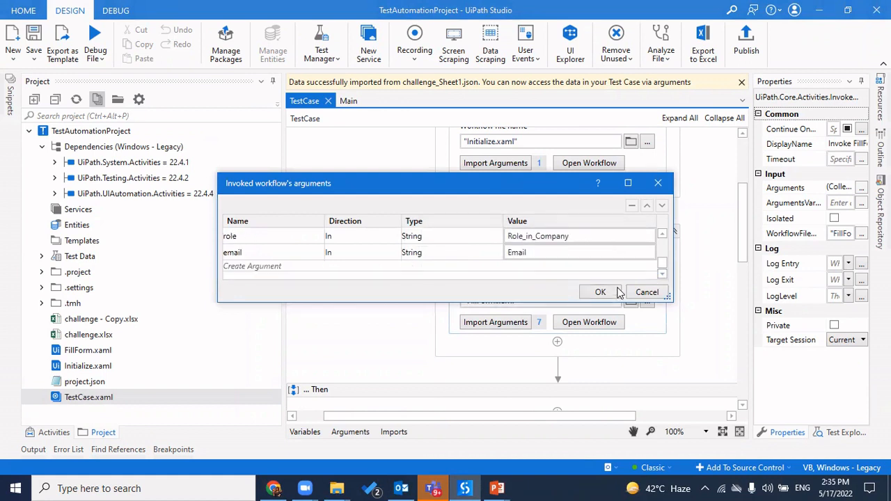
{"action": "left_click", "coordinate": [601, 293]}
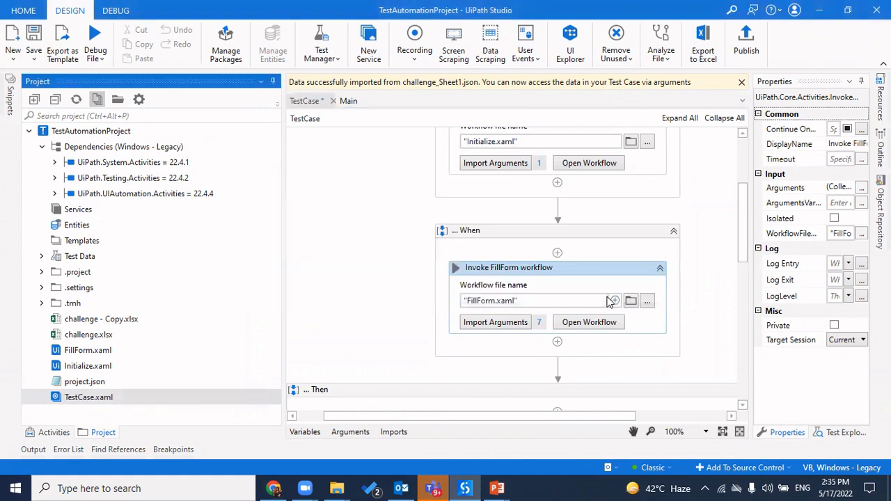
Select the challenge.xlsx data files and check Orchestrator's still-empty Test Data Queues list
{"action": "left_click", "coordinate": [134, 337]}
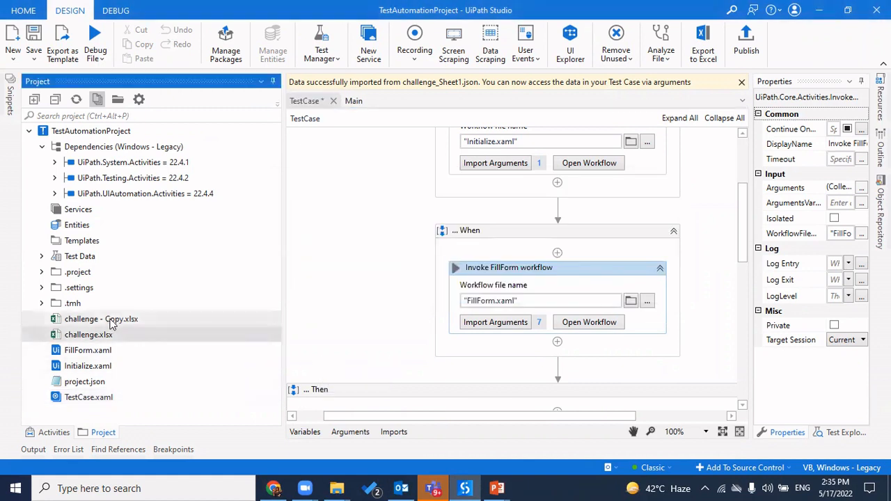
{"action": "left_click", "coordinate": [110, 322]}
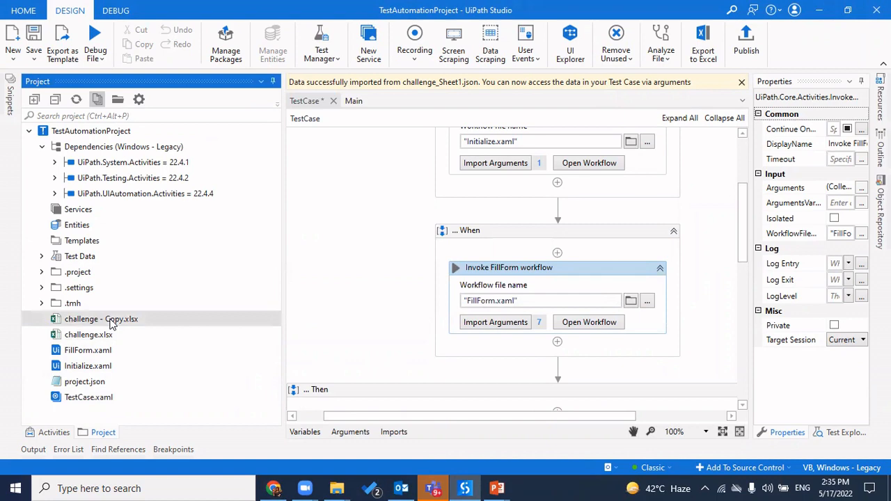
{"action": "left_click", "coordinate": [273, 489]}
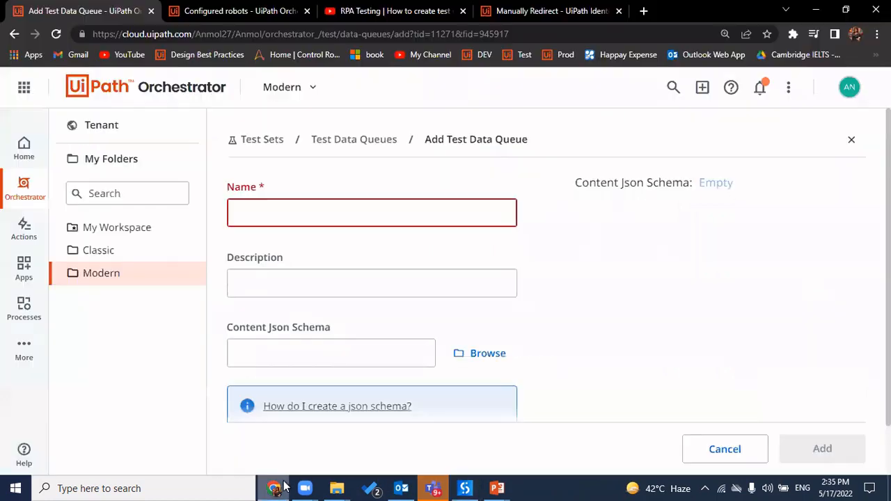
{"action": "left_click", "coordinate": [360, 149]}
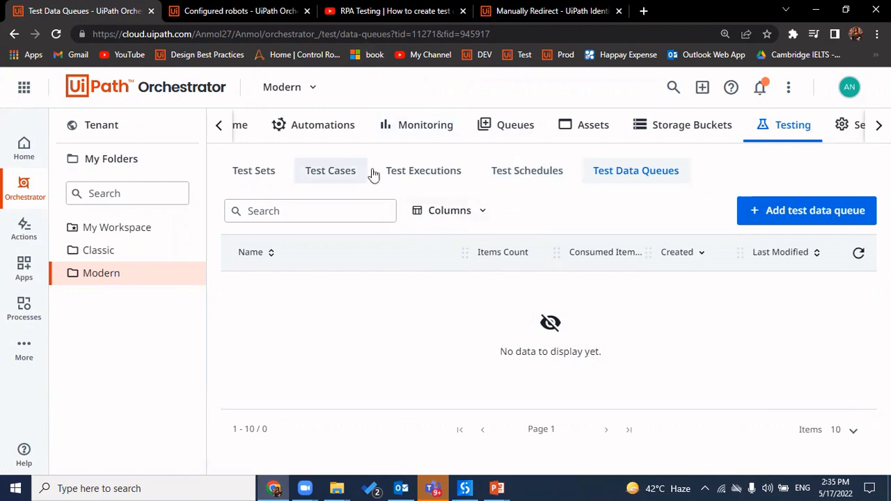
{"action": "left_click", "coordinate": [465, 489]}
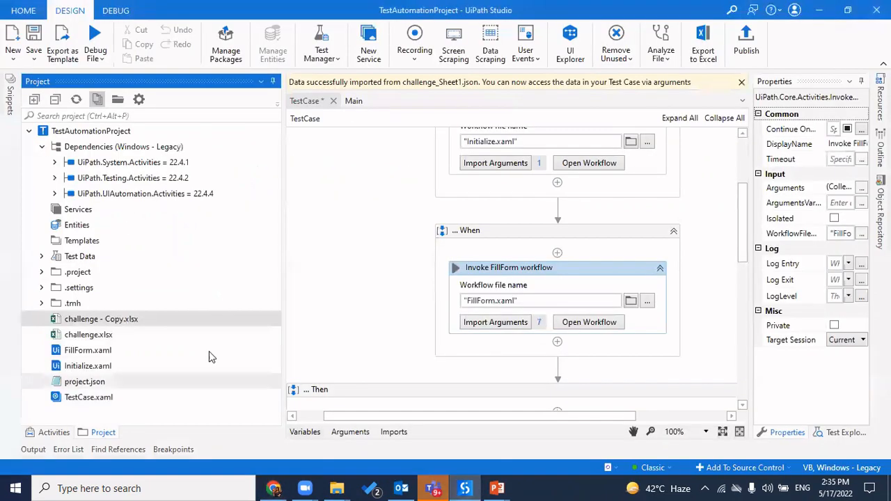
{"action": "left_click", "coordinate": [108, 336]}
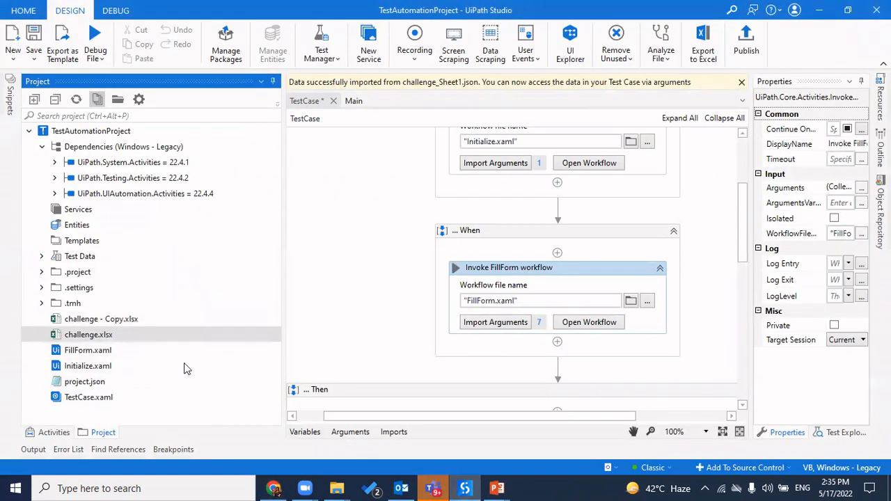
{"action": "left_click", "coordinate": [274, 488]}
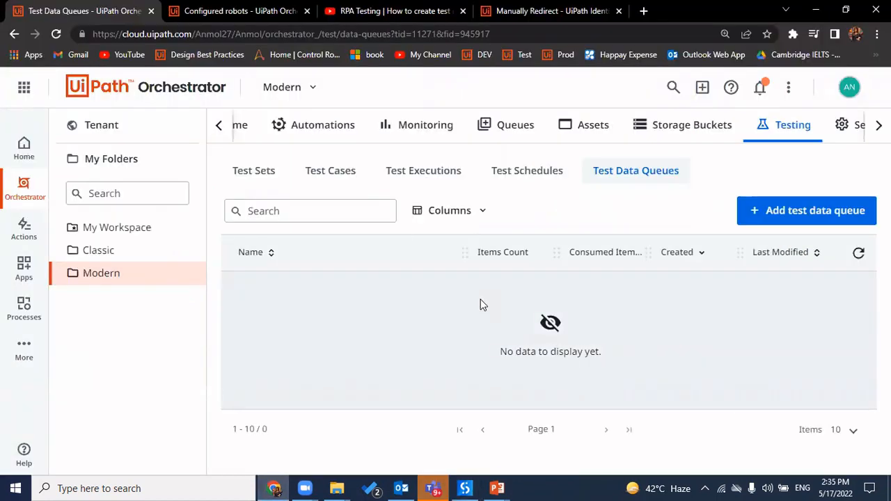
{"action": "left_click", "coordinate": [465, 488]}
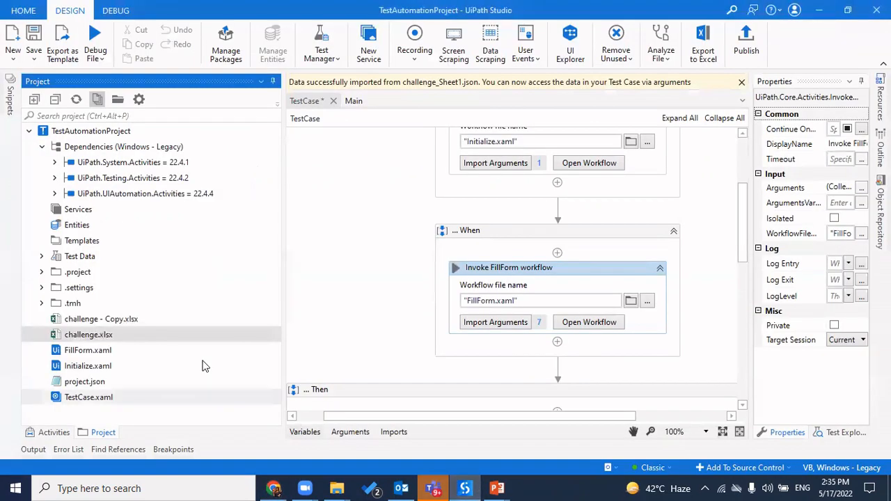
Update TestCase.xaml's test data, choosing the file challenge - Copy.xlsx as its source
{"action": "right_click", "coordinate": [133, 336]}
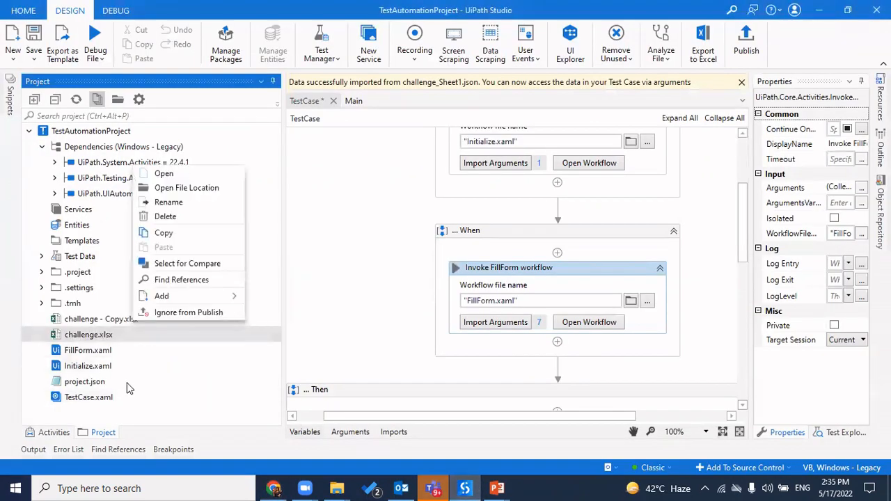
{"action": "left_click", "coordinate": [112, 401]}
{"action": "right_click", "coordinate": [111, 401]}
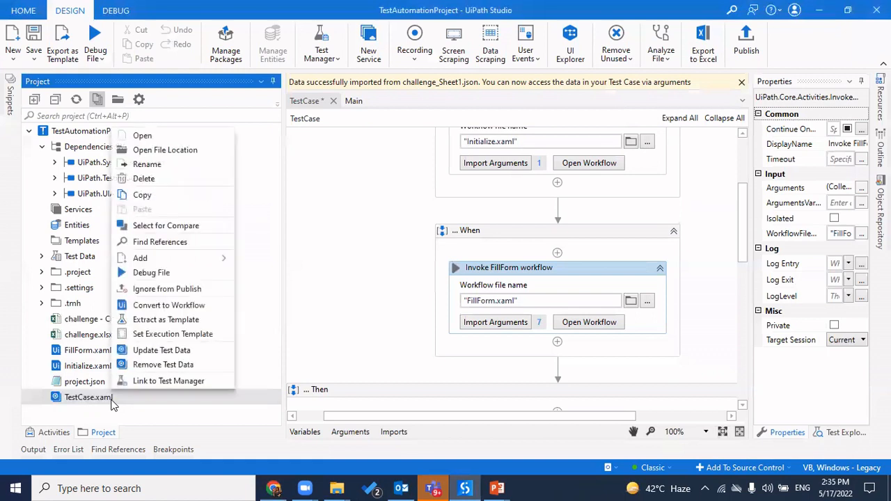
{"action": "left_click", "coordinate": [161, 350]}
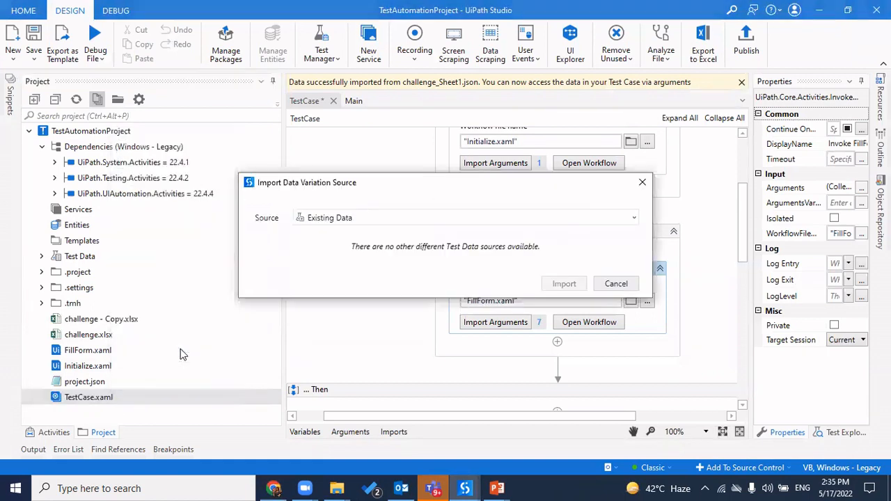
{"action": "left_click", "coordinate": [633, 218]}
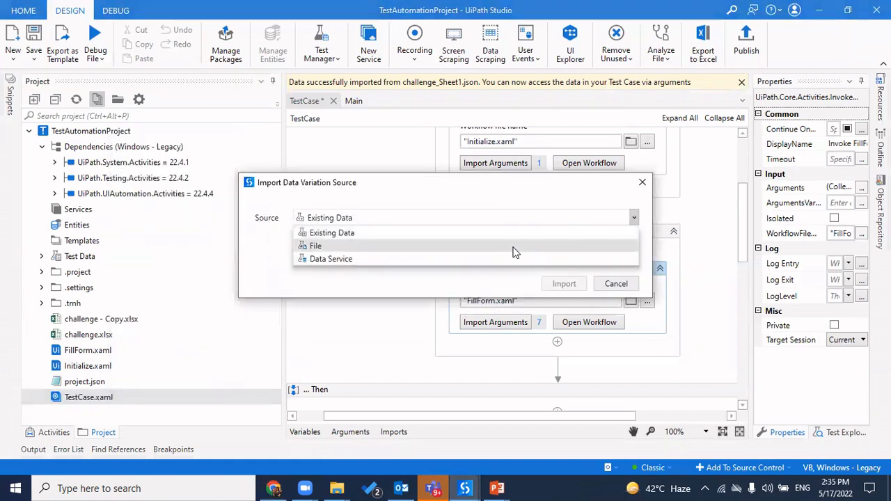
{"action": "left_click", "coordinate": [466, 244]}
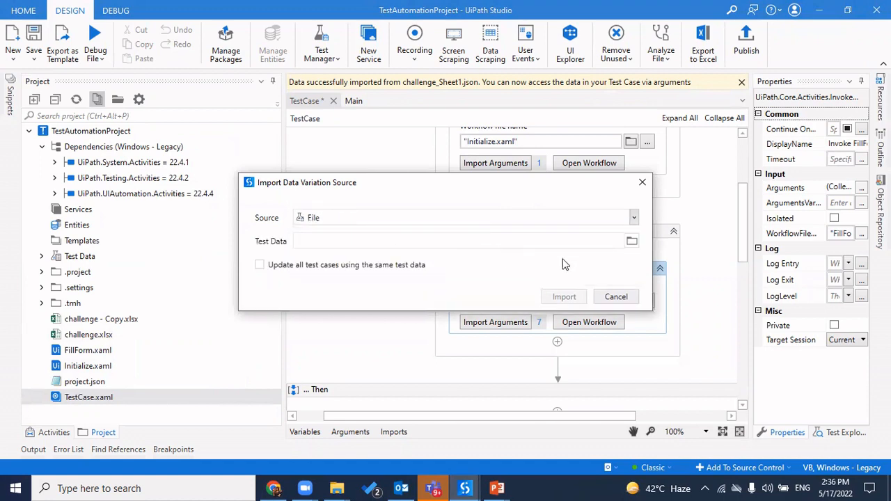
{"action": "left_click", "coordinate": [633, 242]}
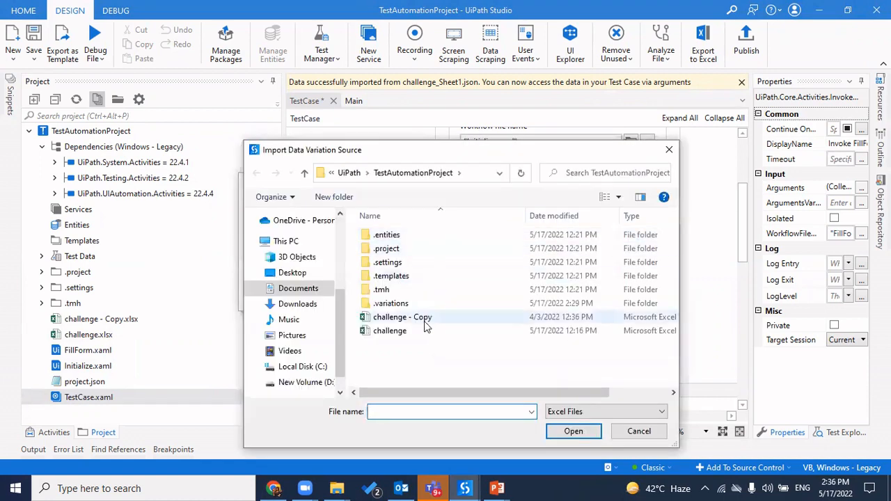
{"action": "double_click", "coordinate": [444, 316]}
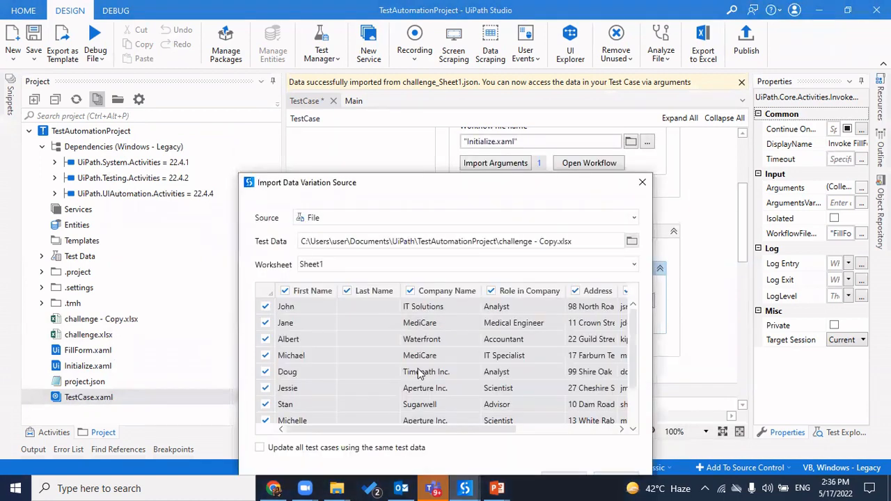
Import only the Timepath Inc. analyst row from Sheet1 as test data
{"action": "left_click", "coordinate": [264, 296]}
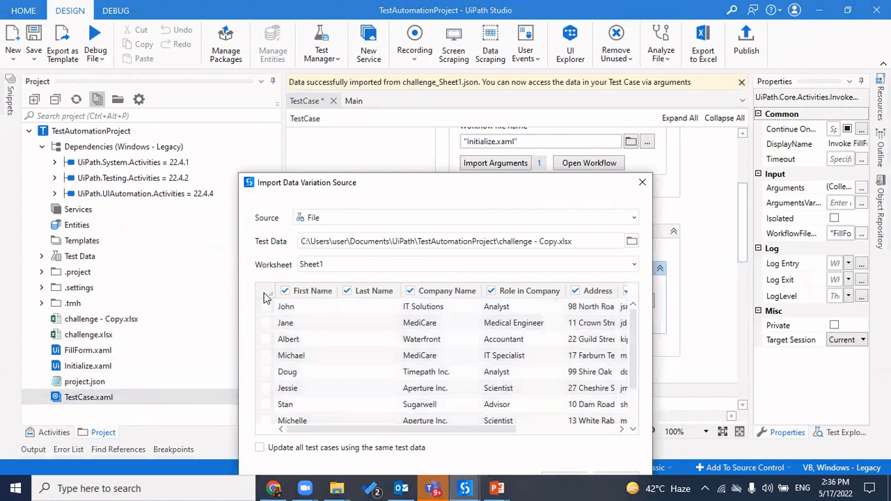
{"action": "left_click", "coordinate": [265, 372]}
{"action": "scroll", "coordinate": [491, 390], "scroll_direction": "down", "scroll_amount": 1}
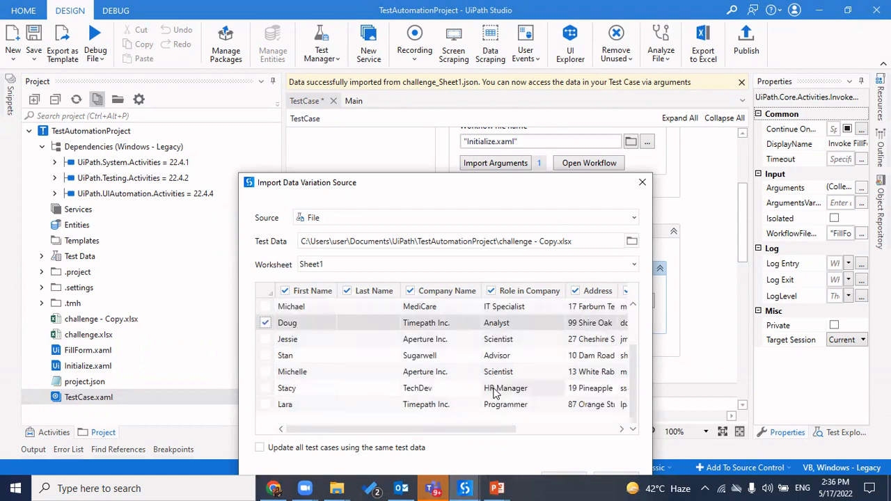
{"action": "left_click_drag", "start_coordinate": [557, 187], "coordinate": [521, 78]}
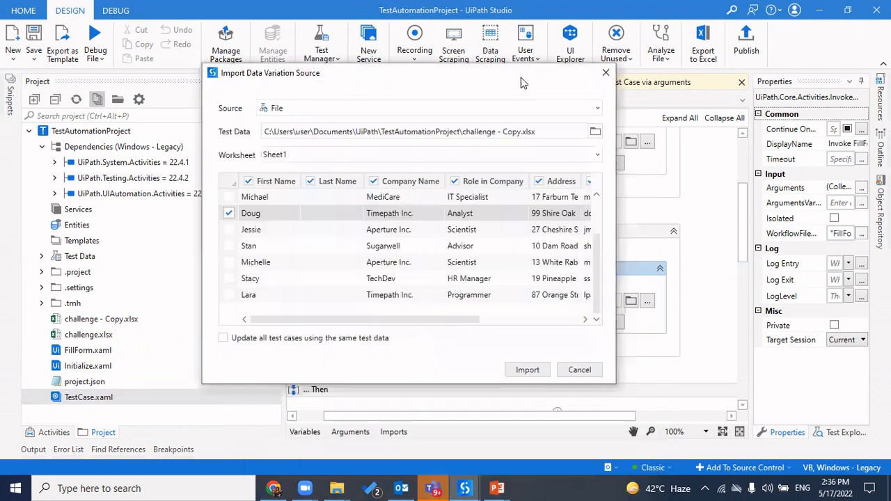
{"action": "left_click", "coordinate": [530, 370]}
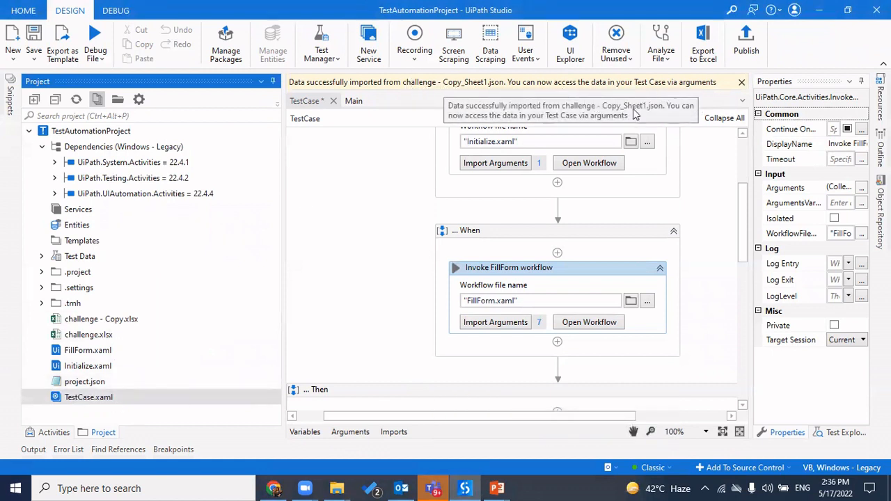
Review the FillForm argument mapping and close the list
{"action": "left_click", "coordinate": [495, 323]}
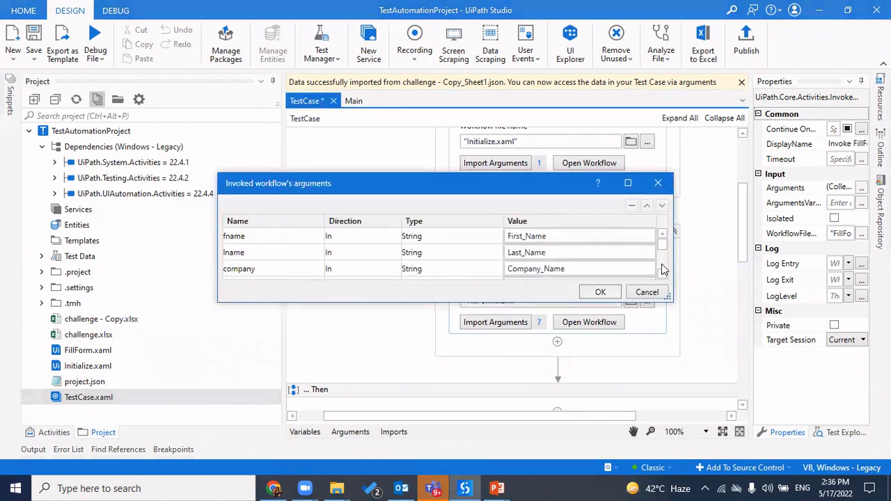
{"action": "scroll", "coordinate": [663, 270], "scroll_direction": "down", "scroll_amount": 2}
{"action": "left_click", "coordinate": [601, 292]}
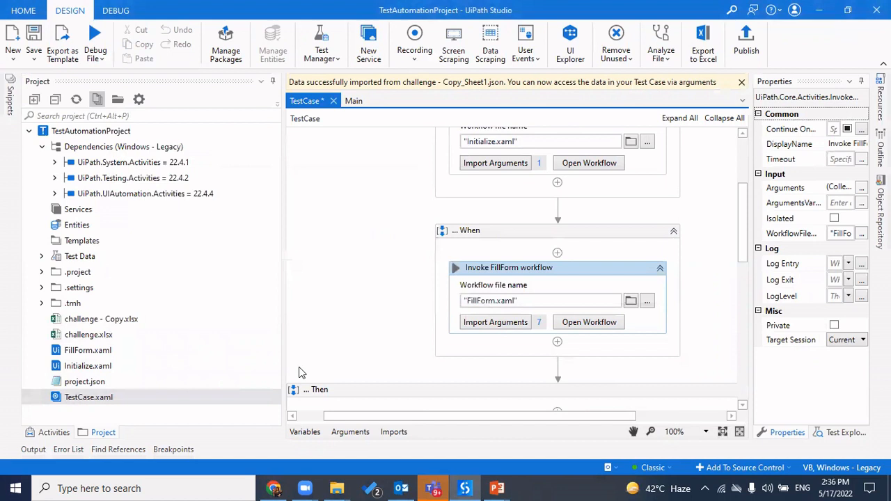
Dismiss TestCase.xaml's action menu and return to Orchestrator's Test Data Queues page in Chrome
{"action": "right_click", "coordinate": [113, 396]}
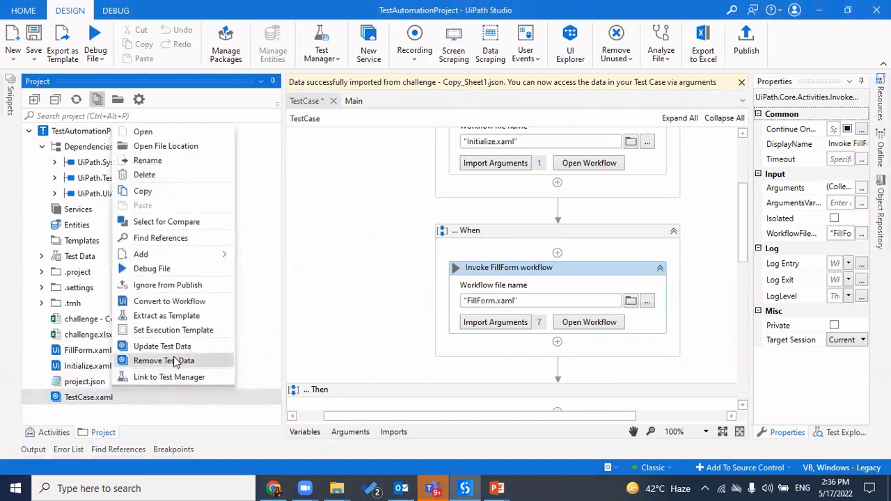
{"action": "left_click", "coordinate": [332, 337]}
{"action": "left_click", "coordinate": [274, 488]}
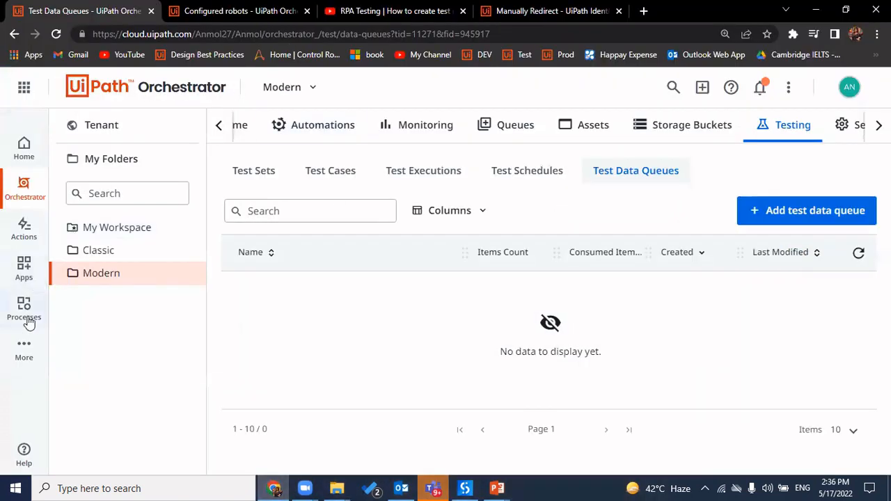
Launch Test Manager in a new tab from the cloud services list
{"action": "left_click", "coordinate": [24, 350]}
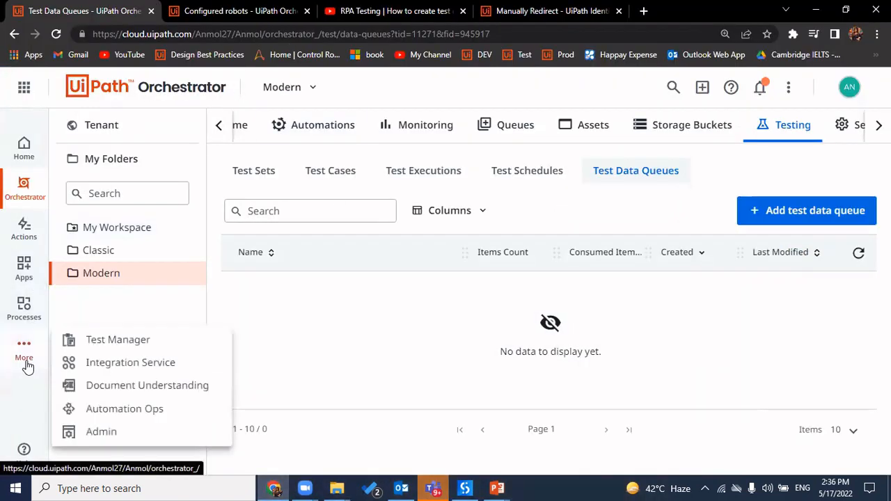
{"action": "left_click", "coordinate": [140, 339]}
{"action": "left_click", "coordinate": [174, 8]}
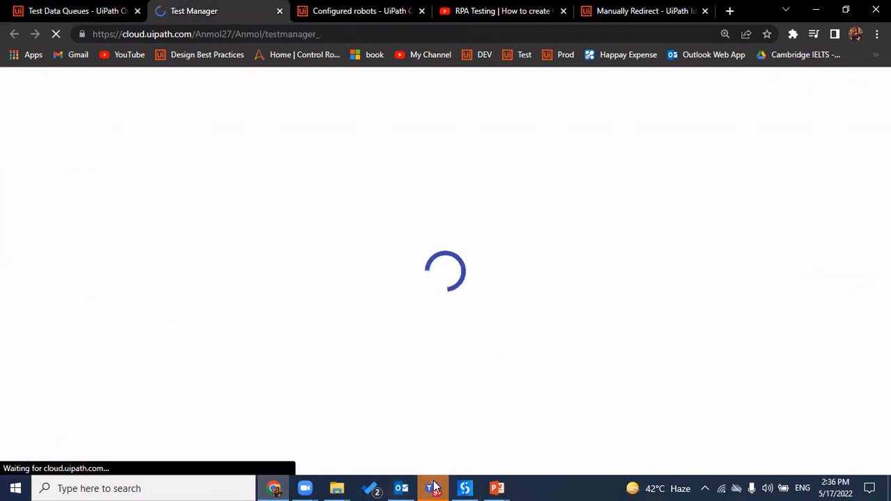
{"action": "mouse_move", "coordinate": [434, 487]}
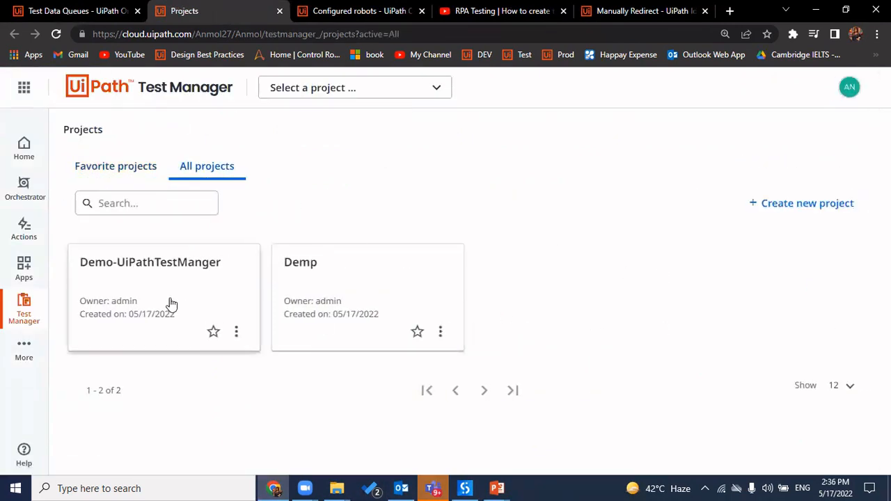
Open the Demo-UiPathTestManger project's Test Sets page
{"action": "left_click", "coordinate": [172, 304]}
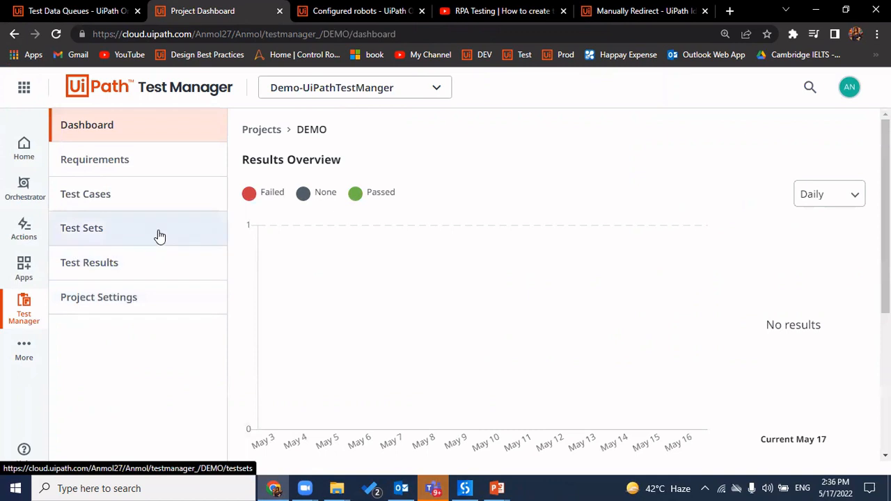
{"action": "left_click", "coordinate": [159, 237]}
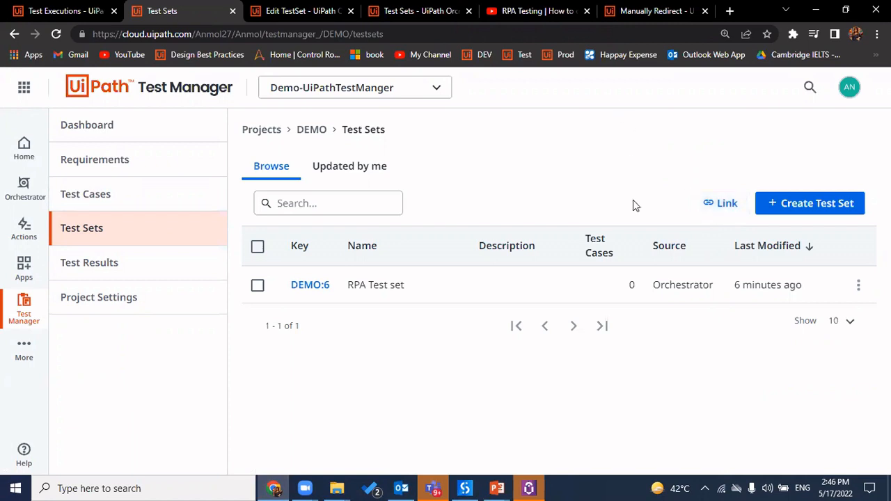
{"action": "left_click", "coordinate": [465, 488]}
Start linking TestCase.xaml to Test Manager and look up the existing TestRPA_1 test case
{"action": "right_click", "coordinate": [115, 402]}
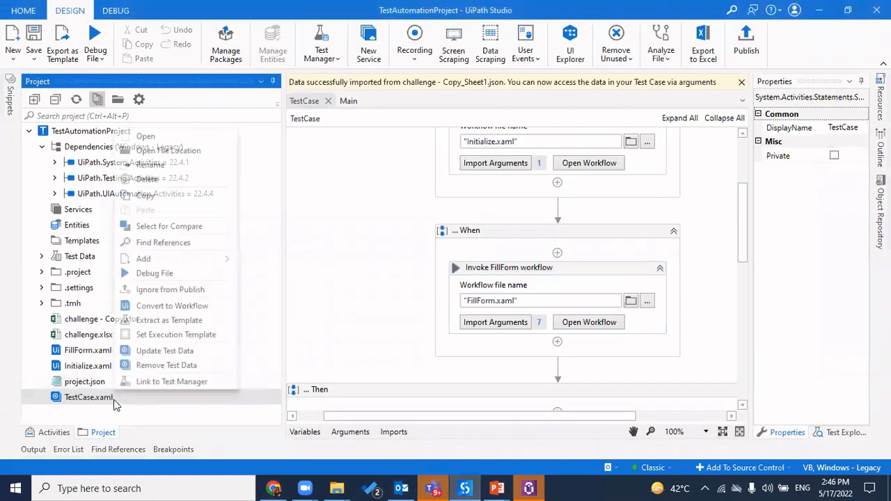
{"action": "left_click", "coordinate": [195, 385]}
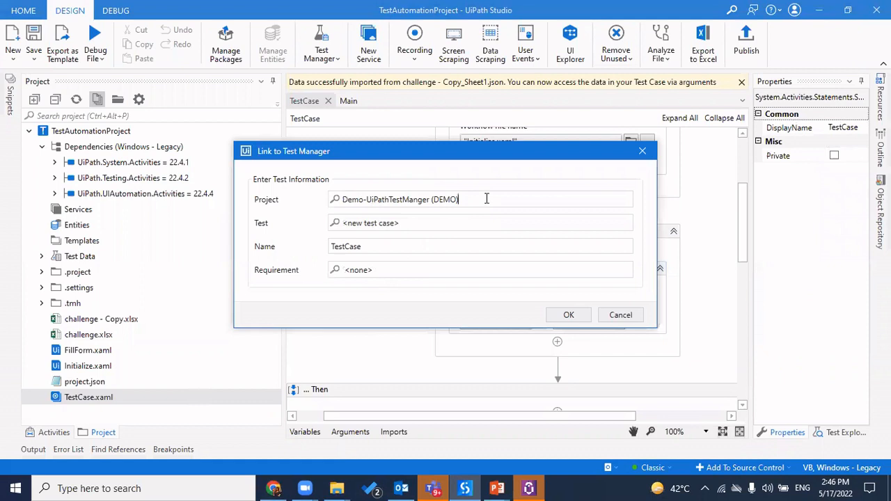
{"action": "key", "text": "BackSpace"}
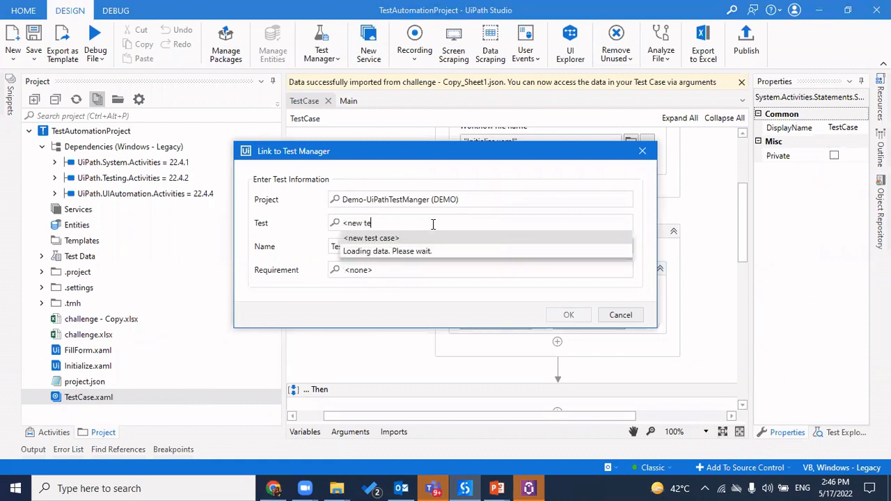
{"action": "key", "text": "BackSpace"}
{"action": "key", "text": "BackSpace"}
{"action": "key", "text": "BackSpace"}
{"action": "key", "text": "BackSpace"}
{"action": "key", "text": "BackSpace"}
{"action": "key", "text": "BackSpace"}
{"action": "key", "text": "BackSpace"}
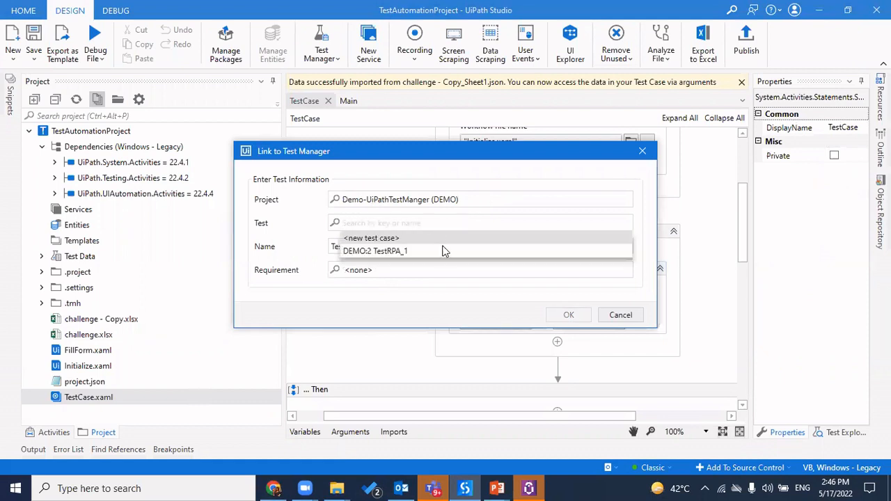
{"action": "left_click", "coordinate": [281, 486]}
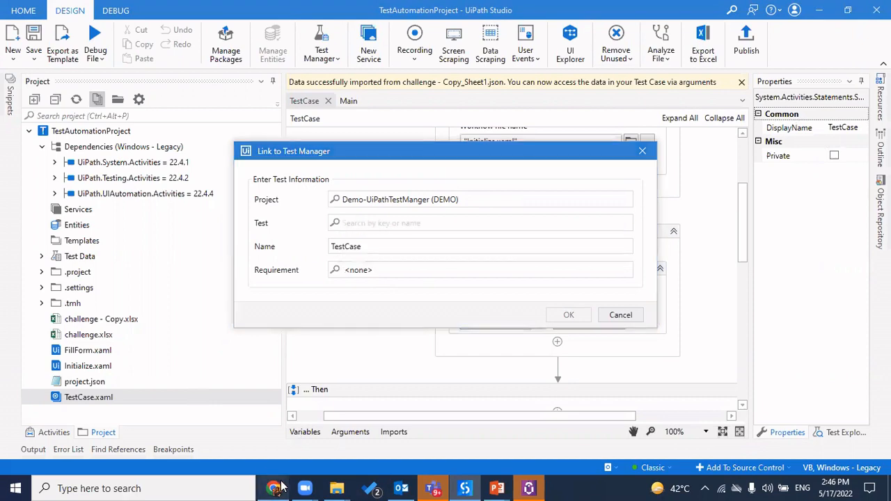
{"action": "left_click", "coordinate": [156, 194]}
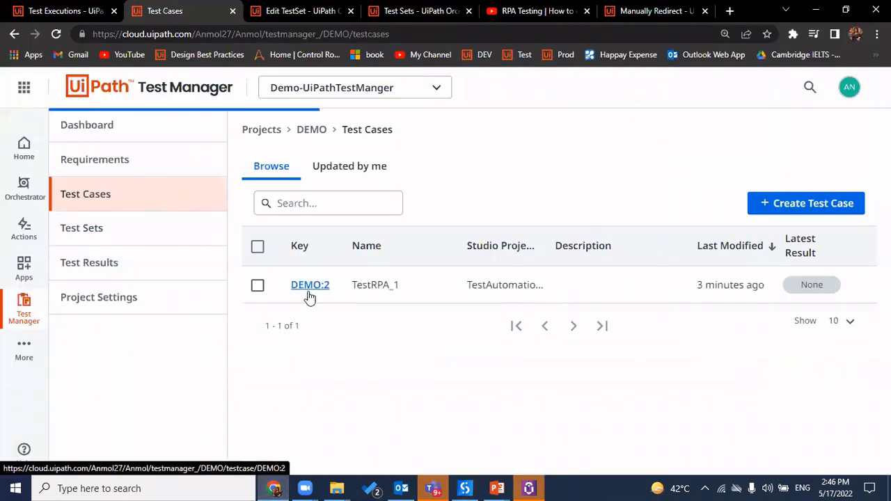
{"action": "double_click", "coordinate": [370, 285]}
{"action": "left_click", "coordinate": [465, 488]}
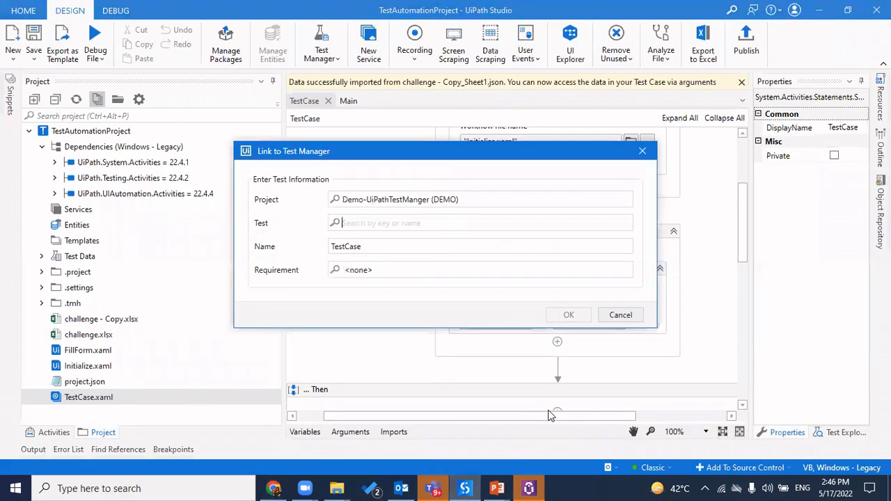
Link it to DEMO:2 TestRPA_1 under requirement DEMO:1 TestRPA, overwriting the old link
{"action": "type", "text": "d"}
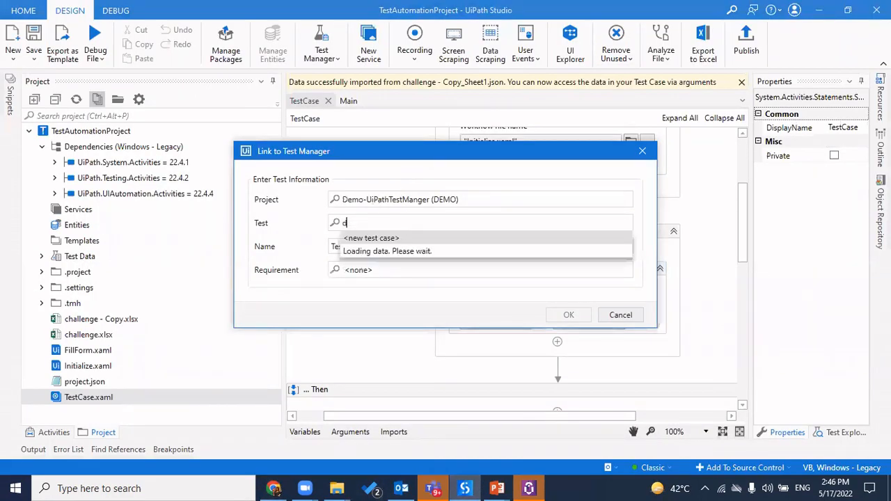
{"action": "left_click", "coordinate": [397, 252]}
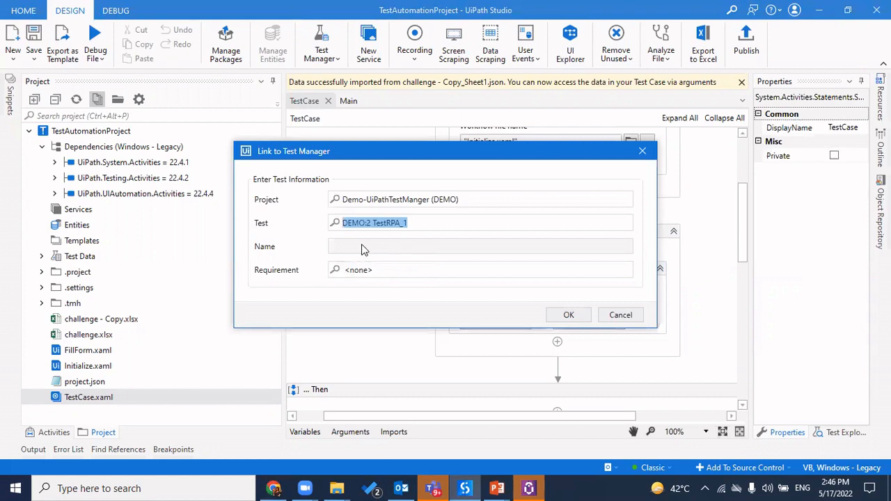
{"action": "left_click", "coordinate": [385, 273]}
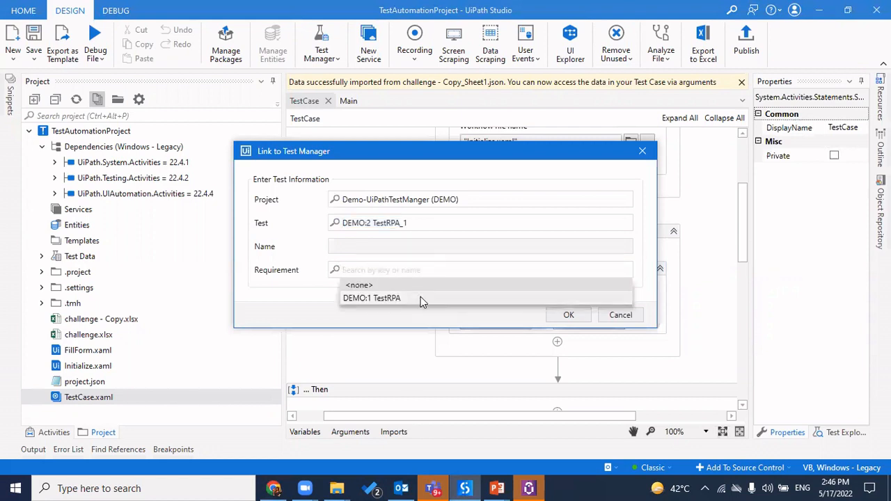
{"action": "left_click", "coordinate": [421, 299]}
{"action": "left_click", "coordinate": [578, 317]}
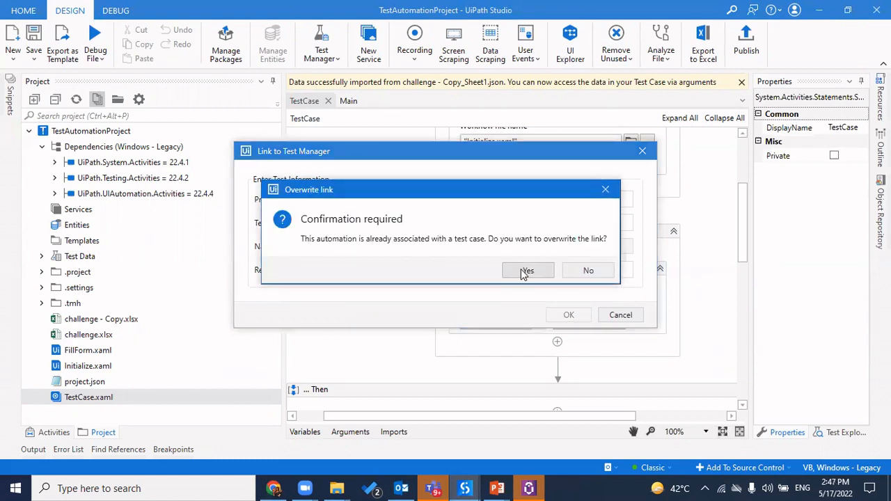
{"action": "left_click", "coordinate": [526, 272]}
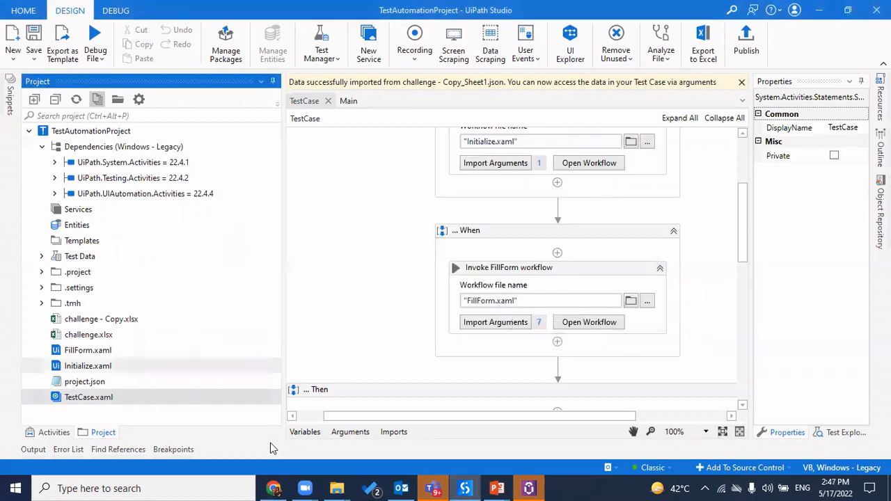
{"action": "left_click", "coordinate": [274, 489]}
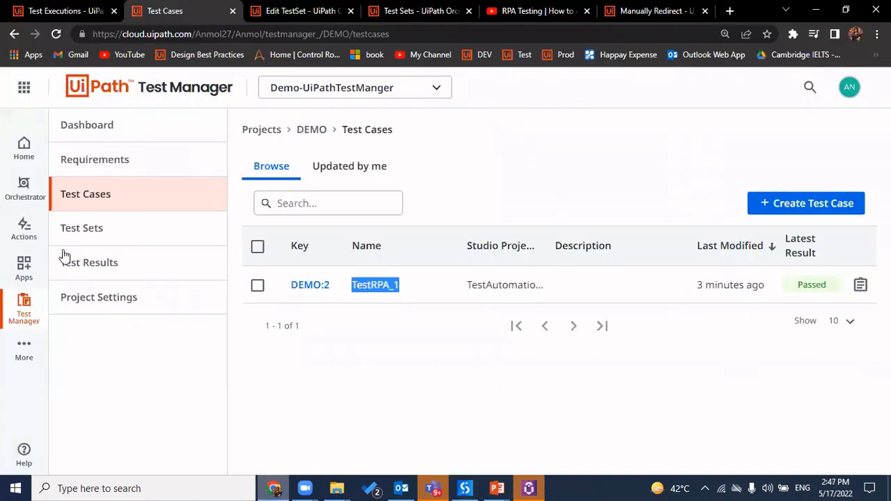
Link the Orchestrator test set CoverageTest into Test Manager as DEMO:8 with one test case
{"action": "left_click", "coordinate": [154, 232]}
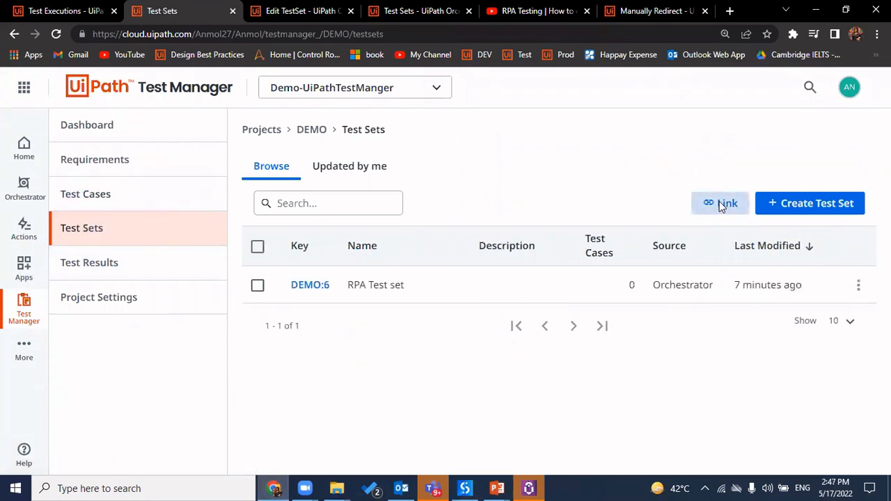
{"action": "left_click", "coordinate": [719, 202]}
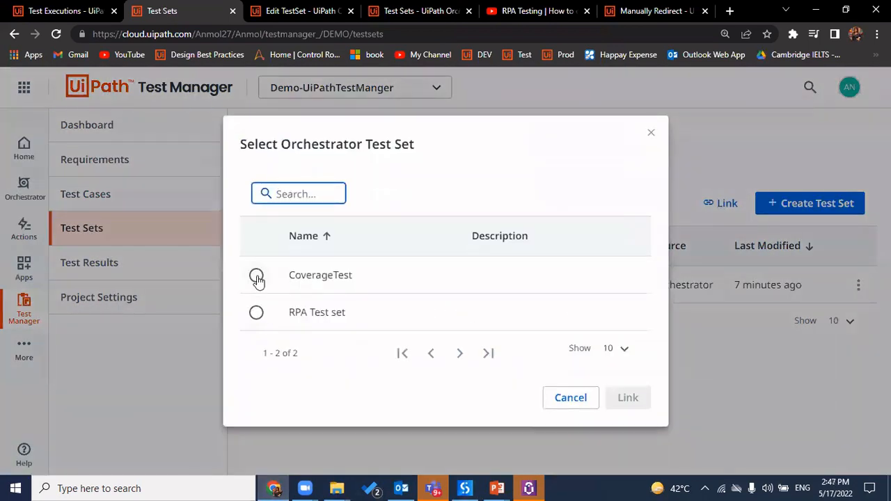
{"action": "left_click", "coordinate": [256, 276]}
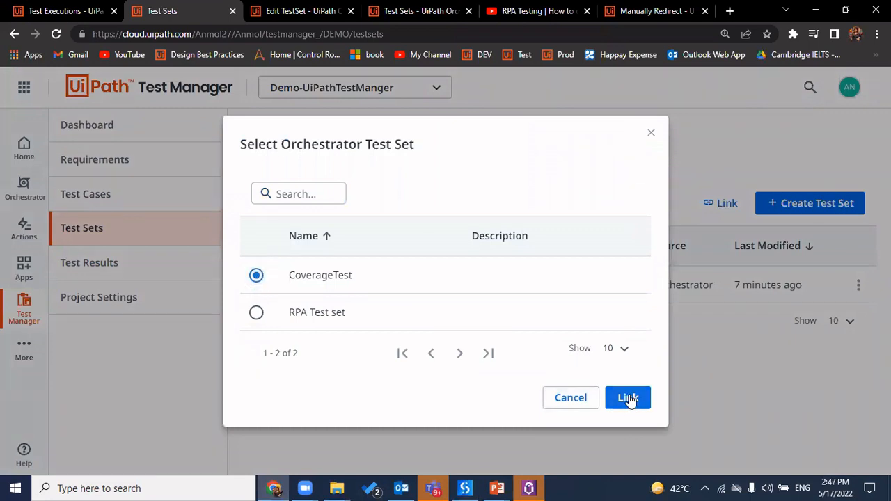
{"action": "left_click", "coordinate": [629, 398]}
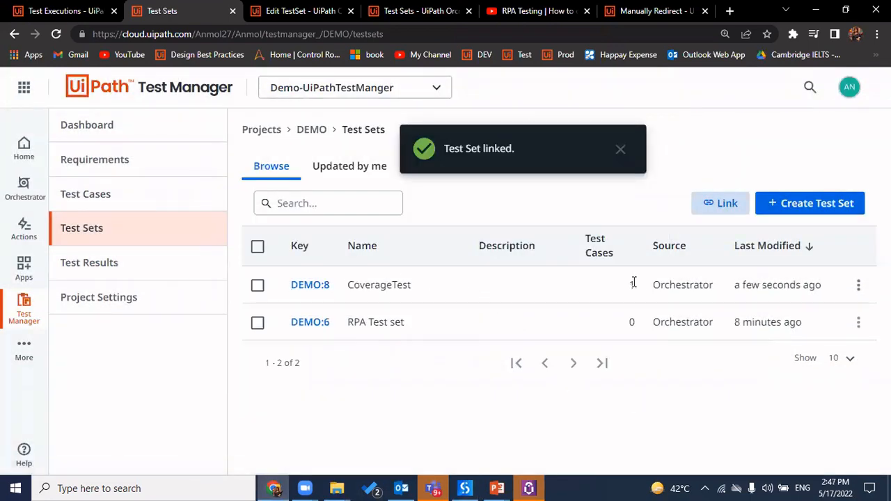
{"action": "double_click", "coordinate": [630, 280]}
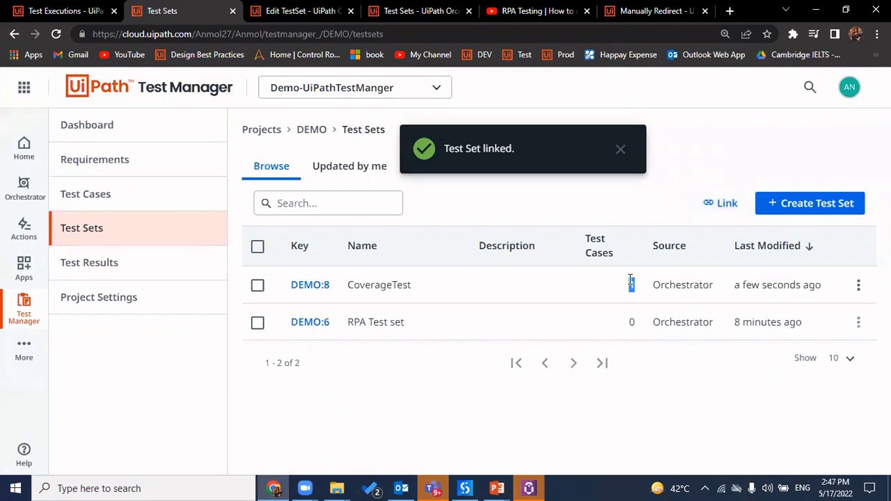
{"action": "left_click", "coordinate": [300, 11]}
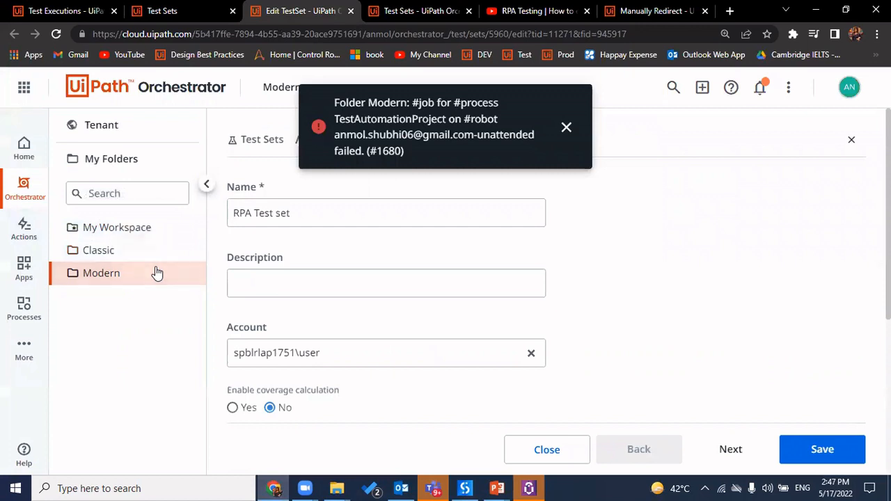
In Orchestrator, review the Modern folder's test sets, dismiss the failed-job notice and browse Assets
{"action": "left_click", "coordinate": [255, 141]}
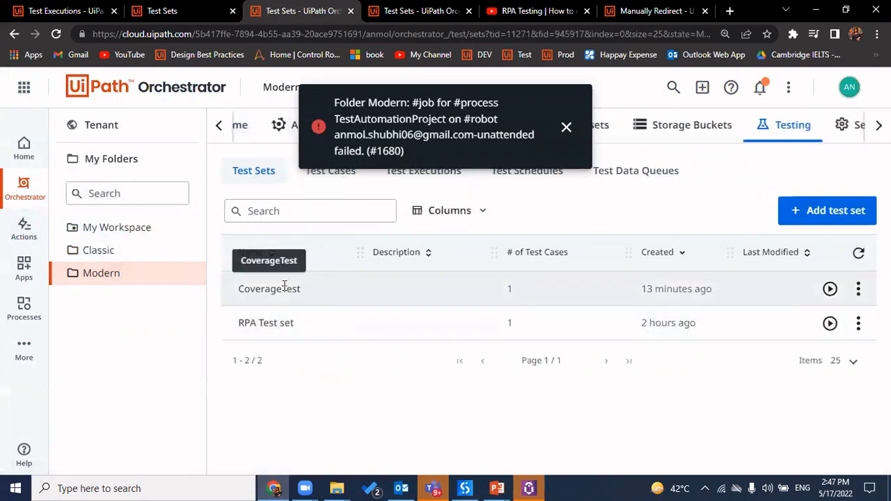
{"action": "left_click_drag", "start_coordinate": [300, 289], "coordinate": [351, 201]}
{"action": "left_click", "coordinate": [323, 185]}
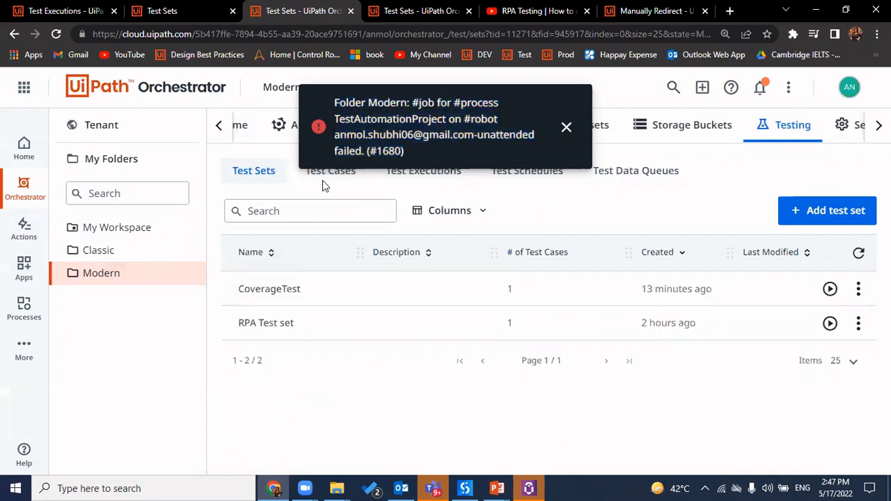
{"action": "left_click", "coordinate": [566, 128]}
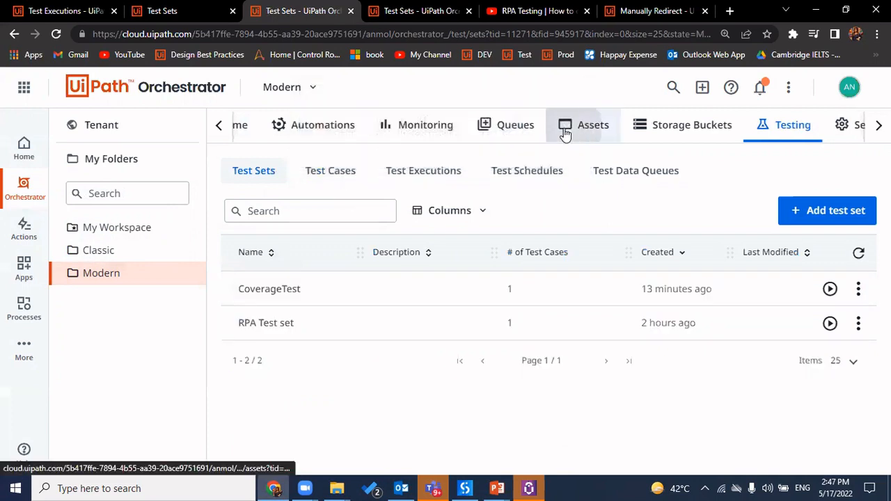
{"action": "left_click", "coordinate": [567, 130]}
{"action": "left_click", "coordinate": [134, 279]}
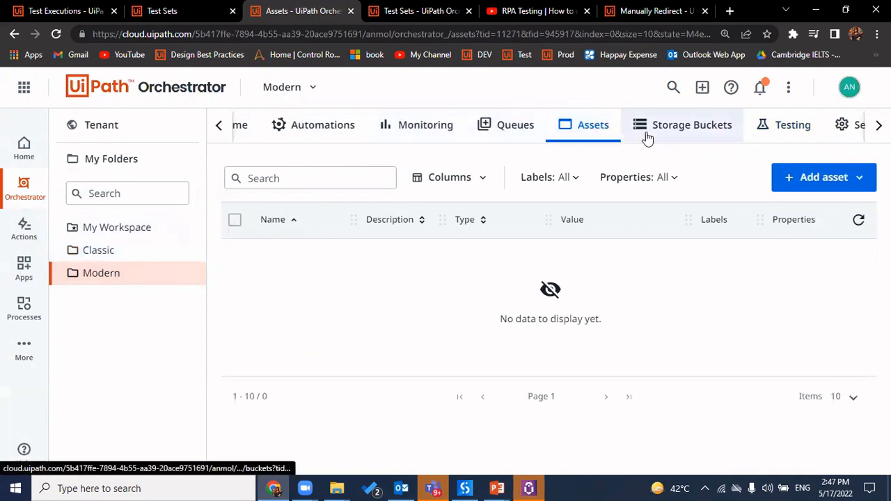
Check CoverageTest's creation details and the TestAutomationProject test case versions 2.0 and 1.0
{"action": "left_click", "coordinate": [760, 128]}
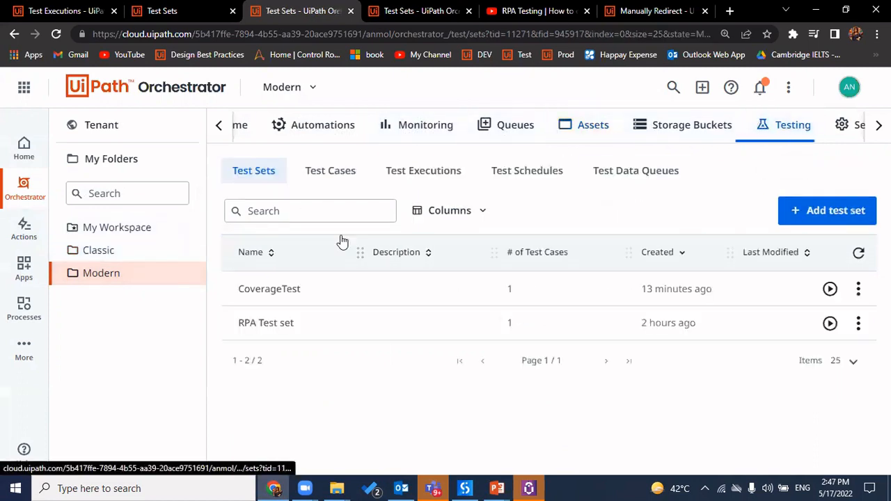
{"action": "double_click", "coordinate": [287, 289]}
{"action": "double_click", "coordinate": [641, 291]}
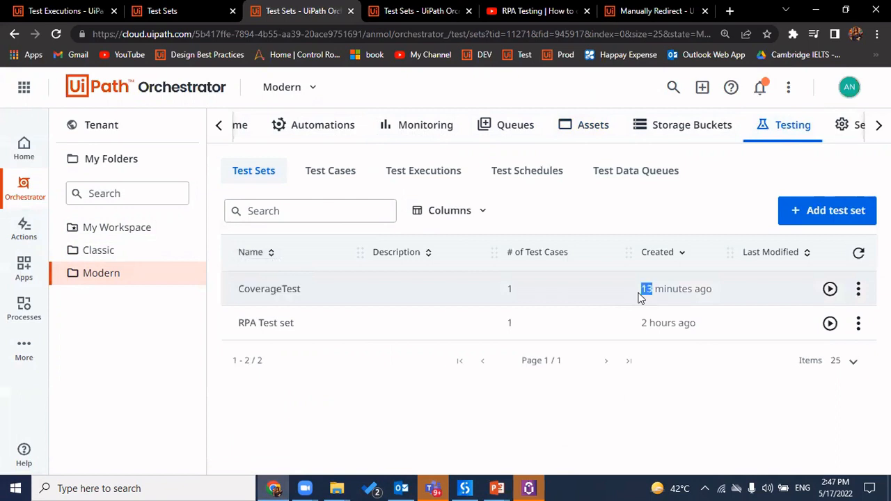
{"action": "left_click", "coordinate": [338, 176]}
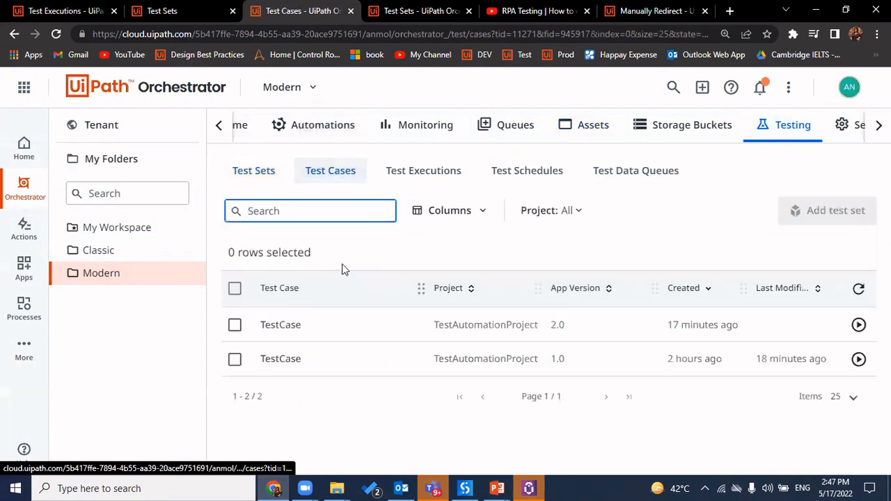
{"action": "double_click", "coordinate": [500, 325]}
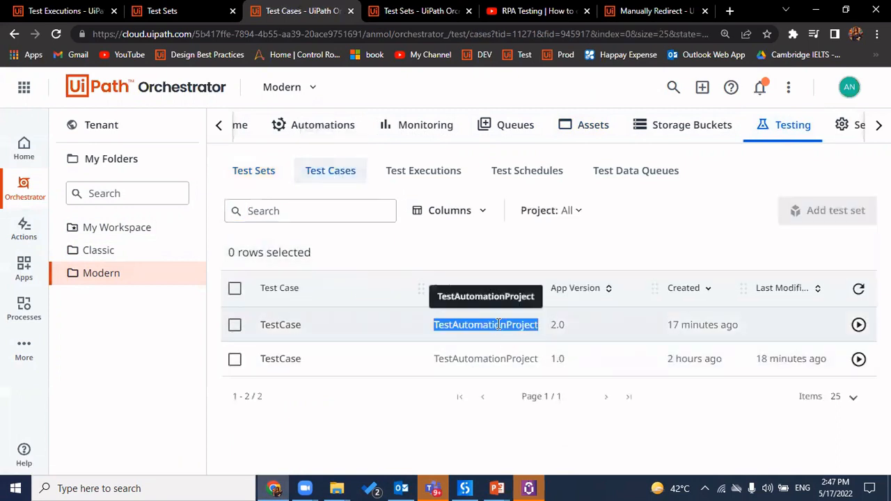
{"action": "double_click", "coordinate": [557, 325]}
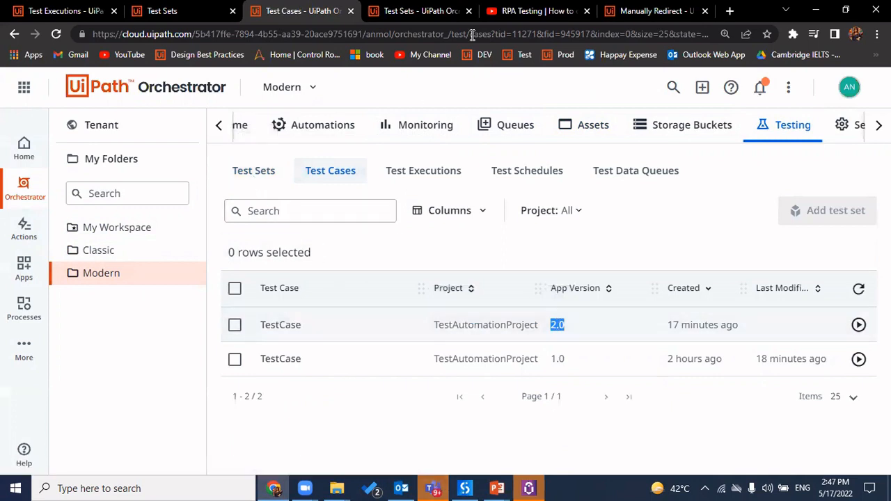
{"action": "left_click", "coordinate": [175, 9]}
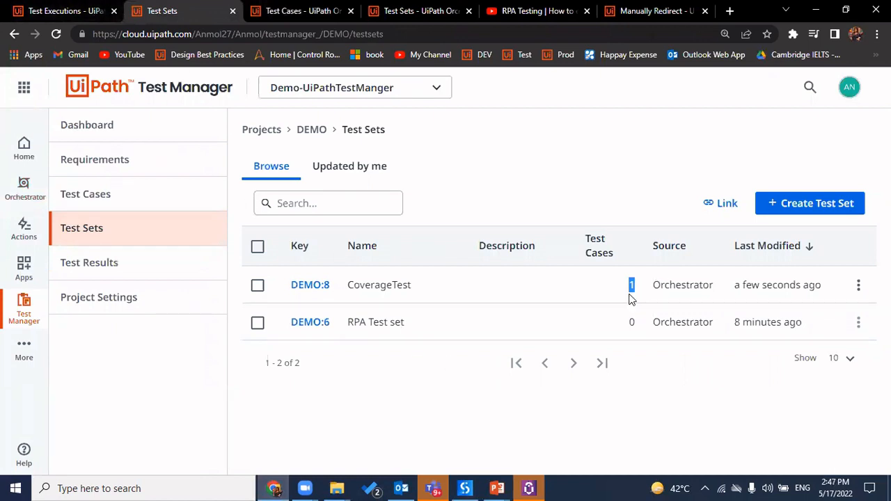
Run CoverageTest (DEMO:8) as an automated execution and check the robot's jobs in UiPath Assistant
{"action": "left_click", "coordinate": [310, 285]}
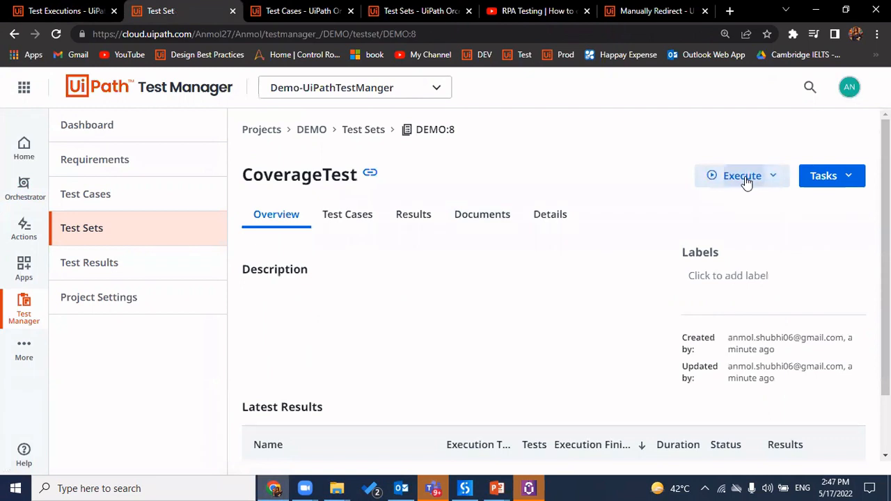
{"action": "left_click", "coordinate": [745, 180]}
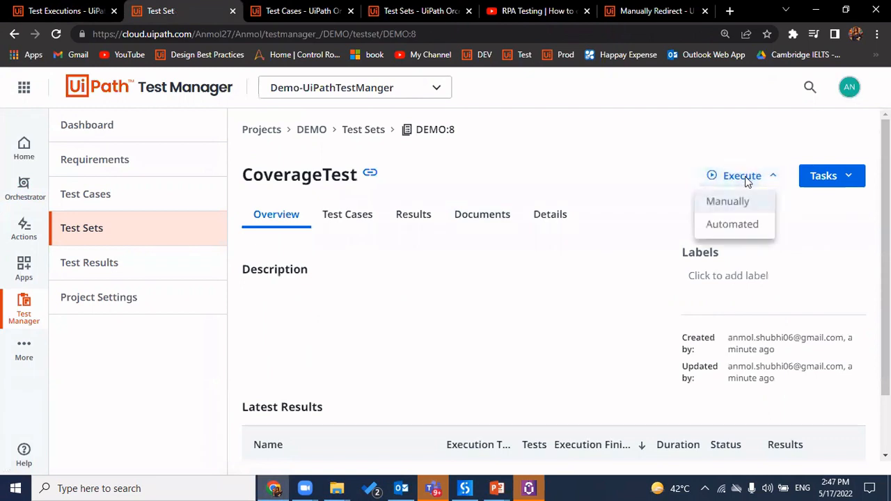
{"action": "left_click", "coordinate": [752, 225]}
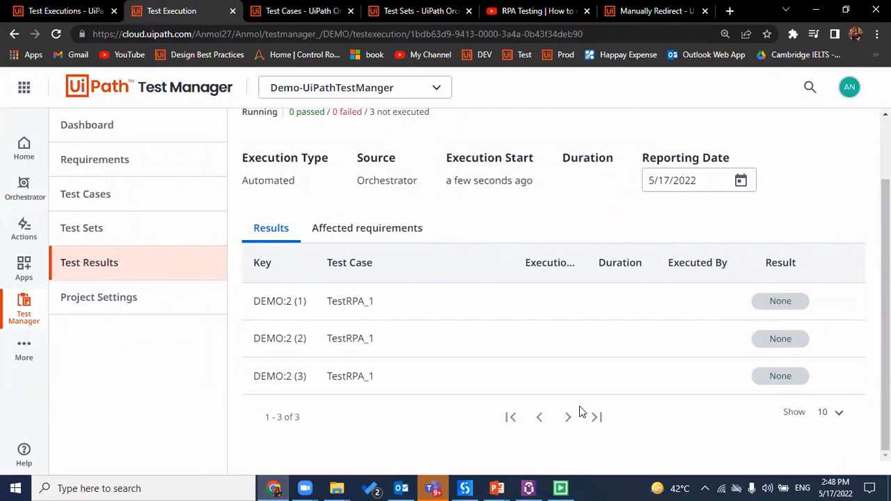
{"action": "scroll", "coordinate": [288, 178], "scroll_direction": "up", "scroll_amount": 1}
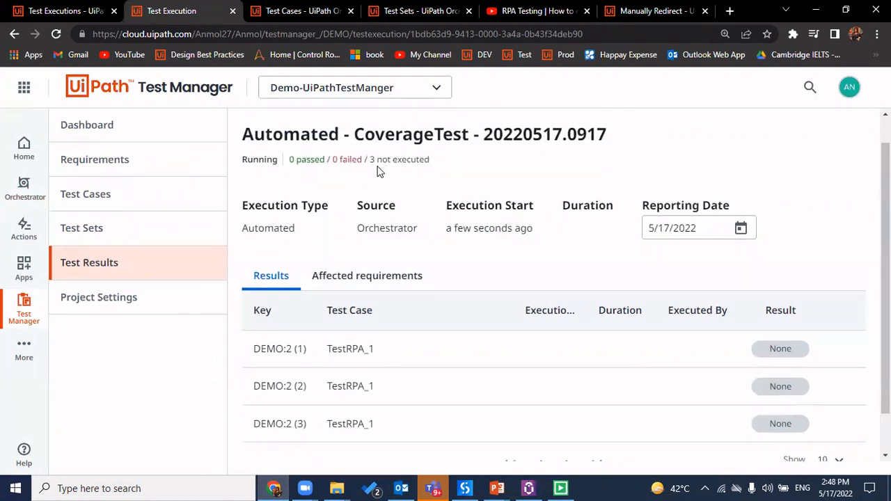
{"action": "left_click", "coordinate": [529, 488]}
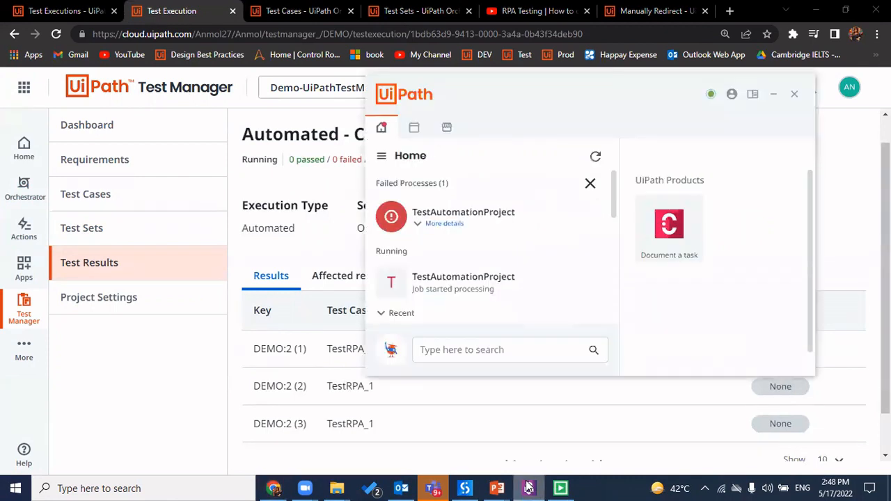
{"action": "left_click", "coordinate": [773, 97]}
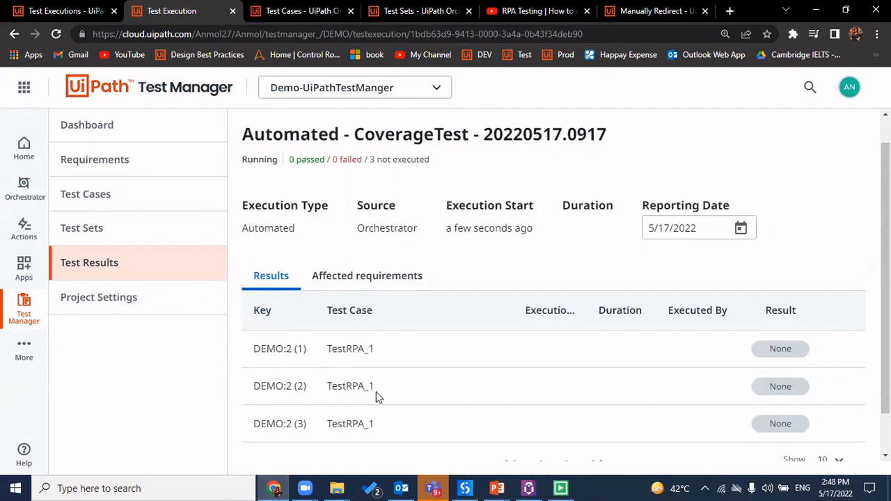
{"action": "left_click", "coordinate": [155, 228]}
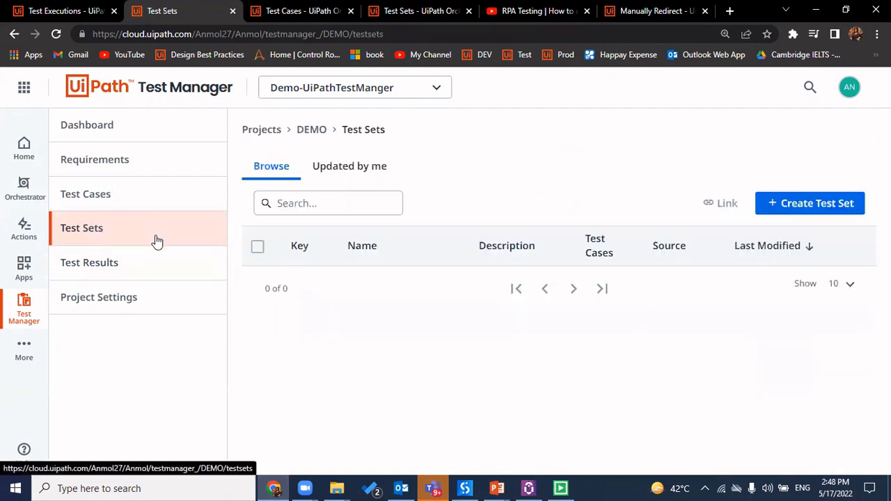
Open Test Results and confirm CoverageTest execution 20220517.0917 is Running beside two Finished runs
{"action": "left_click", "coordinate": [119, 273]}
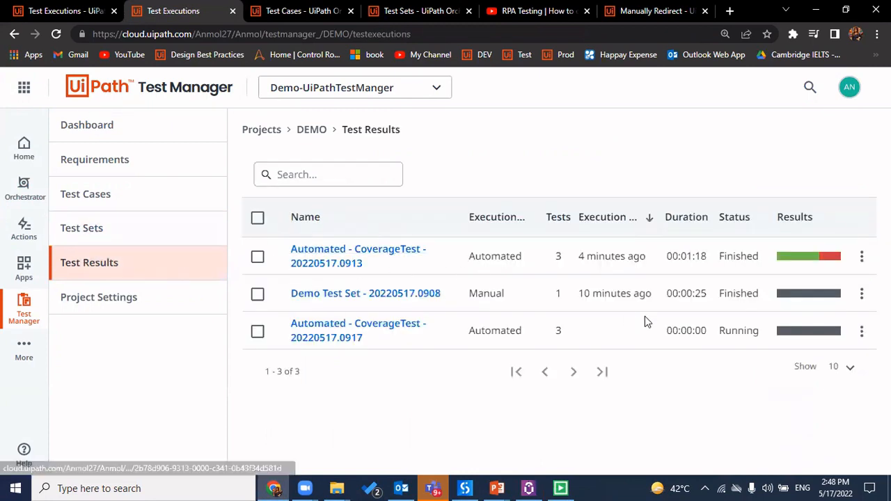
{"action": "left_click_drag", "start_coordinate": [734, 259], "coordinate": [744, 281]}
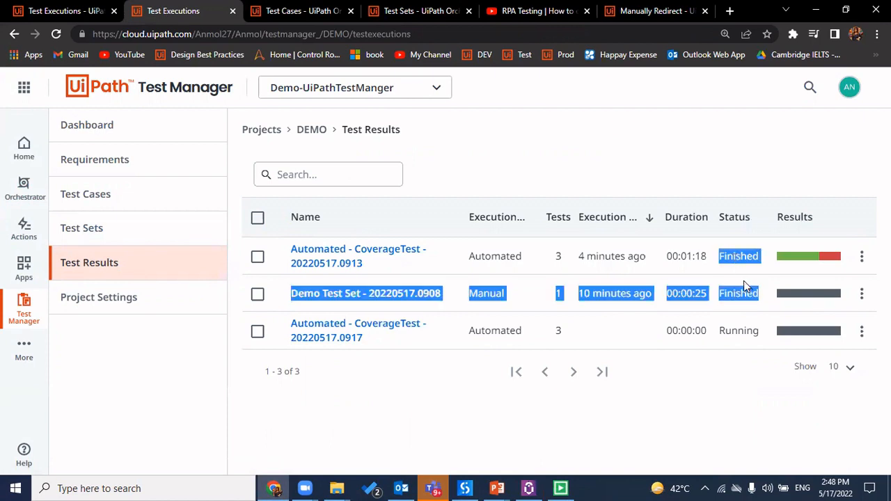
{"action": "double_click", "coordinate": [745, 282]}
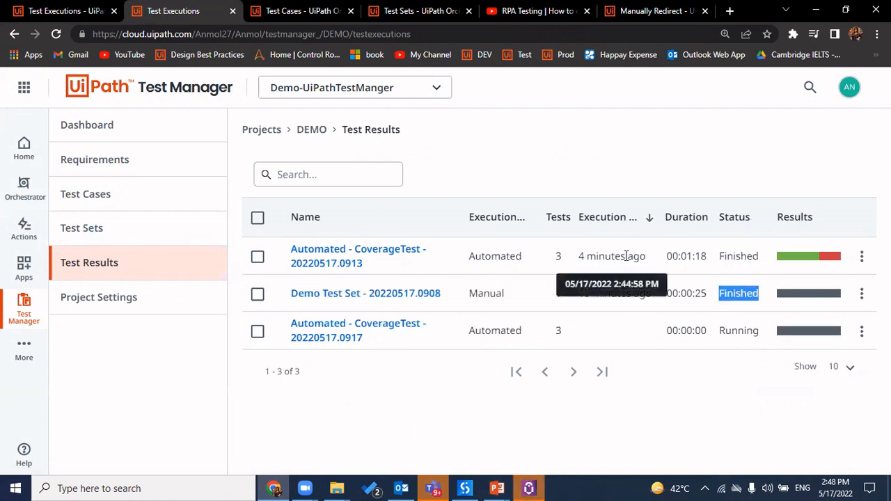
{"action": "left_click", "coordinate": [735, 330]}
{"action": "double_click", "coordinate": [735, 330]}
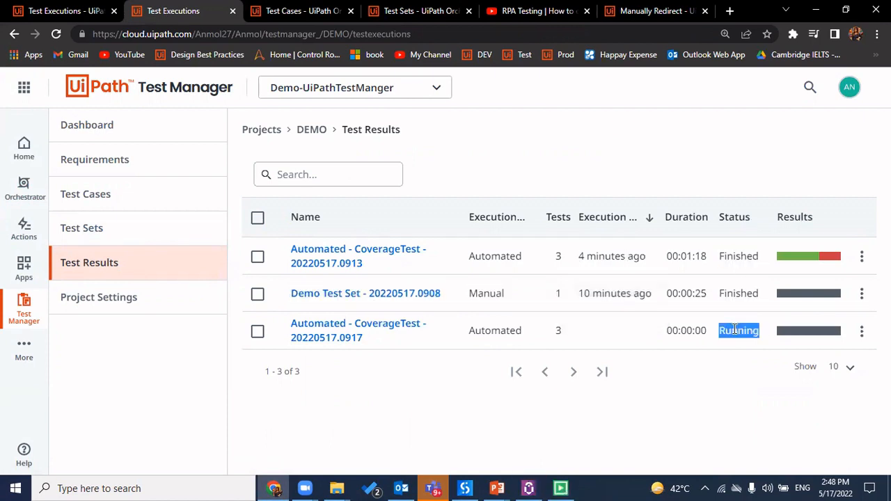
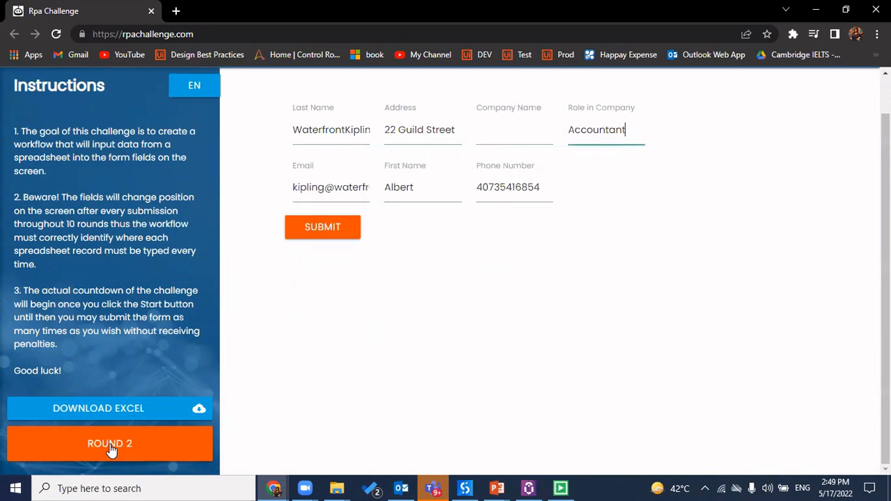
Submit the RPA Challenge form to advance to round 3, then close both Rpa Challenge Chrome windows
{"action": "left_click", "coordinate": [322, 227]}
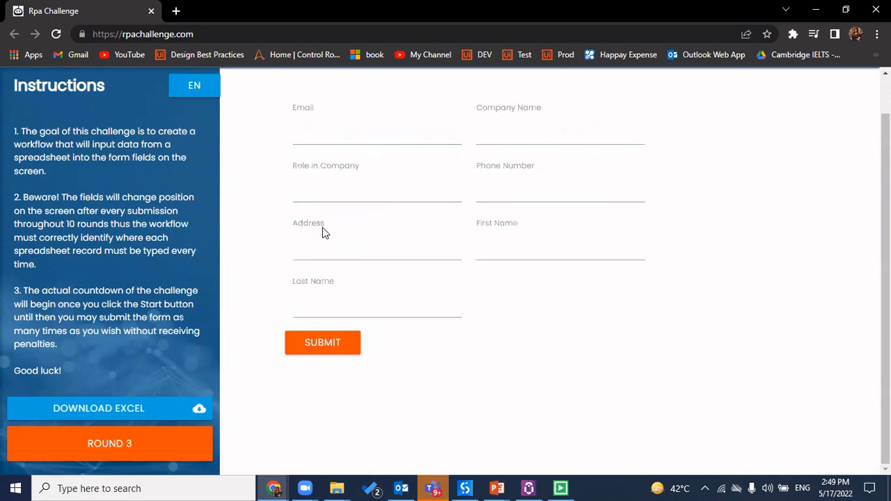
{"action": "left_click", "coordinate": [274, 488]}
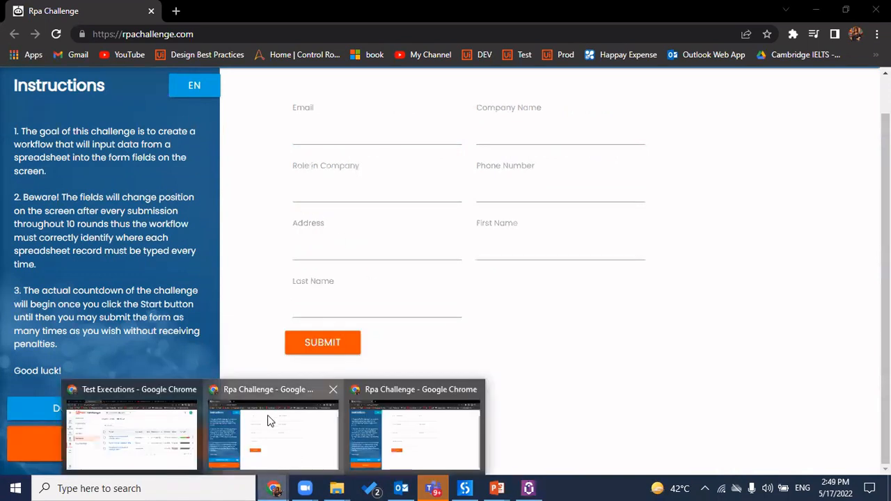
{"action": "left_click", "coordinate": [333, 389]}
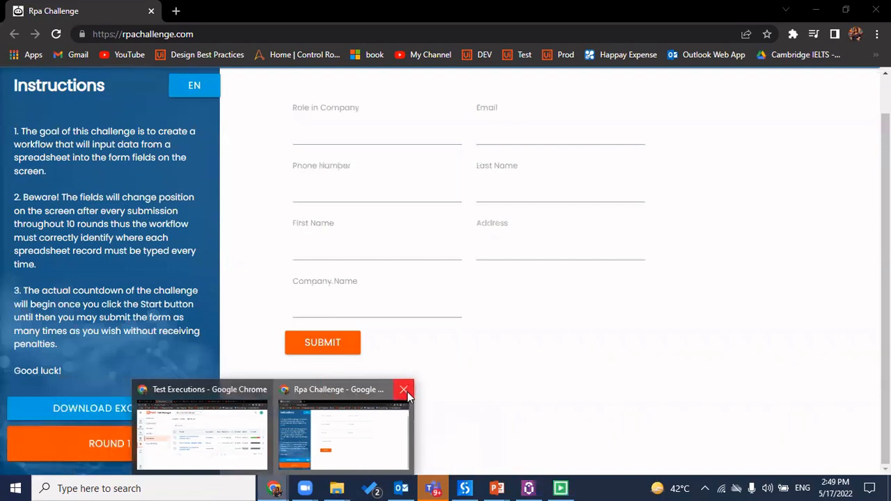
{"action": "left_click", "coordinate": [404, 390]}
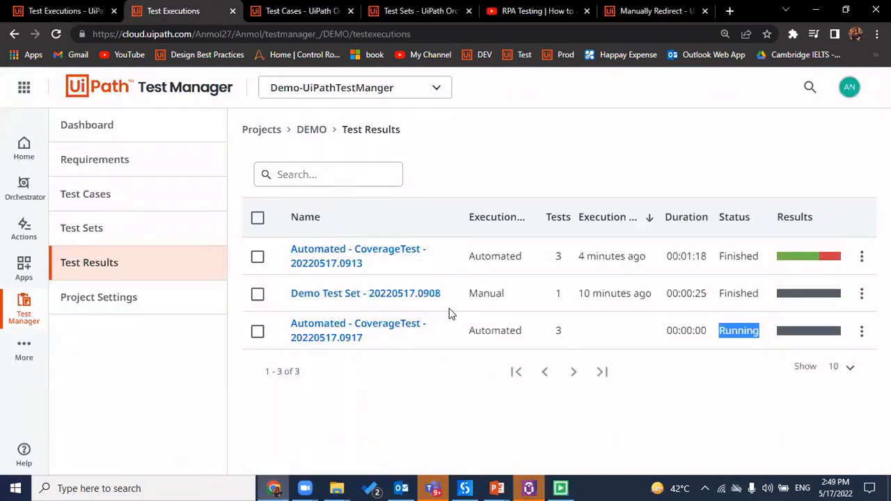
Open the CoverageTest 20220517.0917 execution and check its 2 passed runs and the last run marked Failed
{"action": "left_click", "coordinate": [351, 326]}
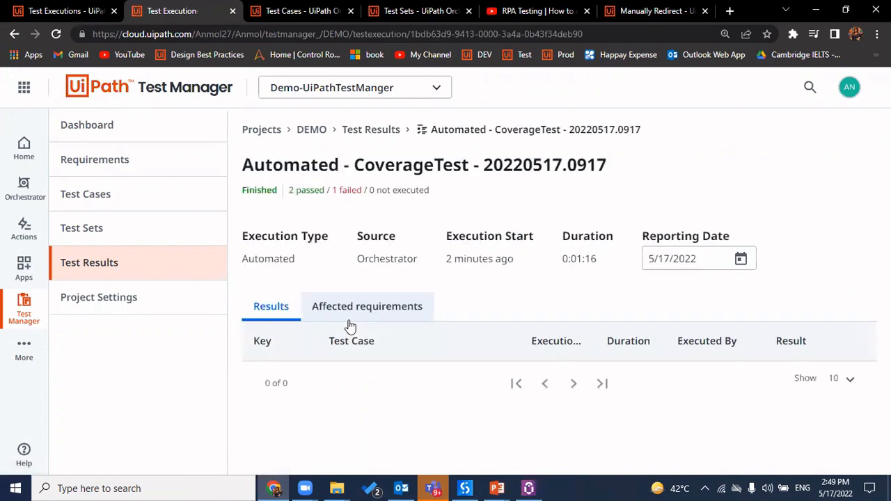
{"action": "double_click", "coordinate": [320, 191]}
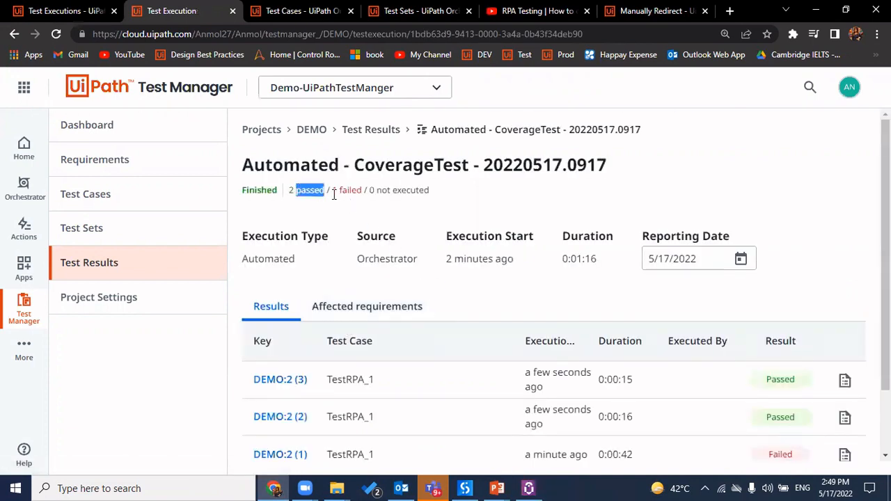
{"action": "left_click", "coordinate": [337, 192]}
{"action": "scroll", "coordinate": [424, 418], "scroll_direction": "down", "scroll_amount": 1}
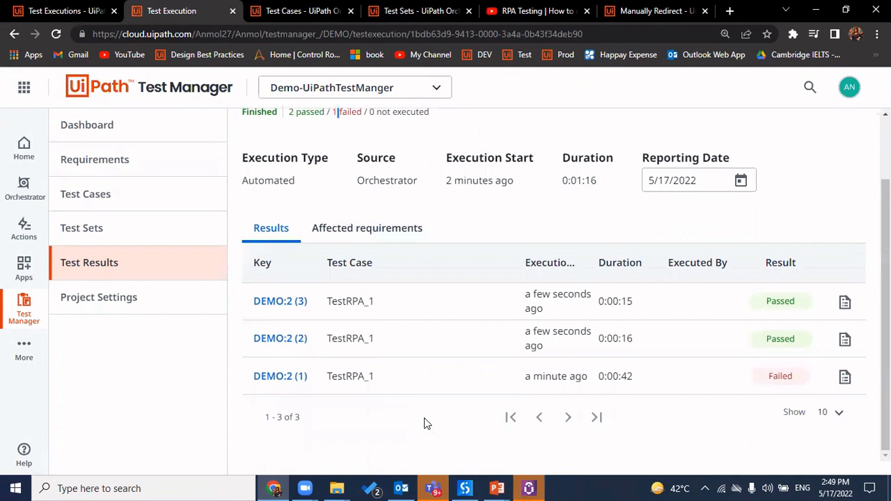
{"action": "double_click", "coordinate": [553, 376]}
{"action": "left_click", "coordinate": [622, 373]}
{"action": "double_click", "coordinate": [789, 374]}
Open the failed run's test case TestRPA_1 and confirm it links to TestAutomationProject
{"action": "left_click", "coordinate": [847, 380]}
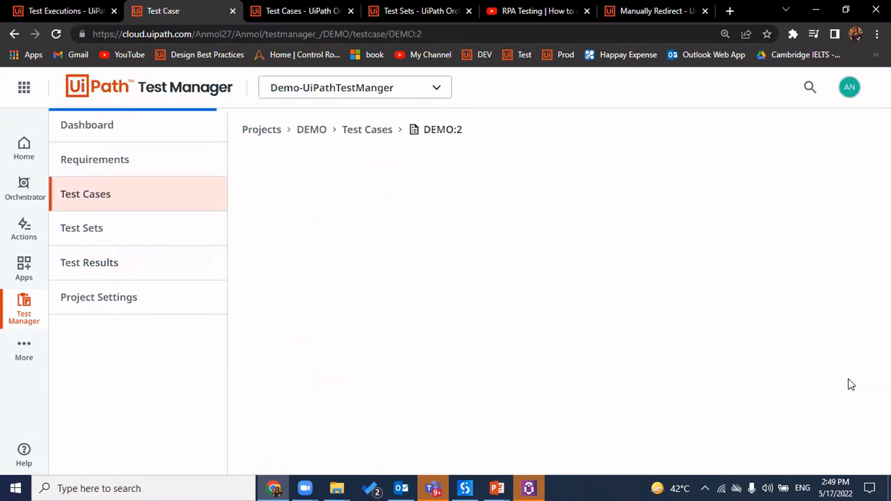
{"action": "scroll", "coordinate": [505, 362], "scroll_direction": "down", "scroll_amount": 2}
{"action": "scroll", "coordinate": [505, 360], "scroll_direction": "down", "scroll_amount": 2}
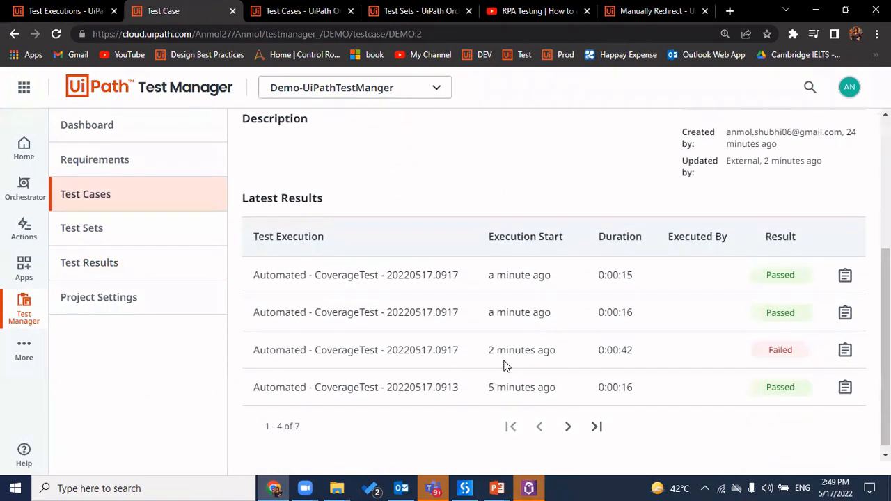
{"action": "scroll", "coordinate": [394, 333], "scroll_direction": "up", "scroll_amount": 5}
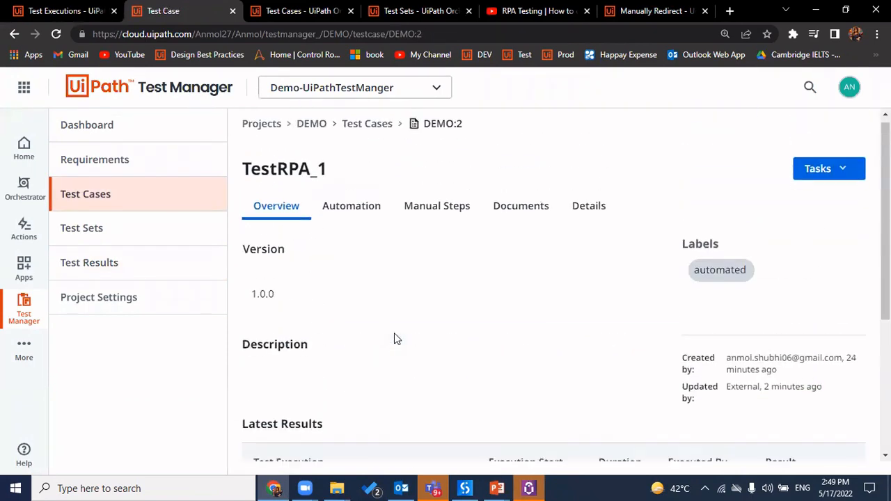
{"action": "left_click", "coordinate": [374, 218]}
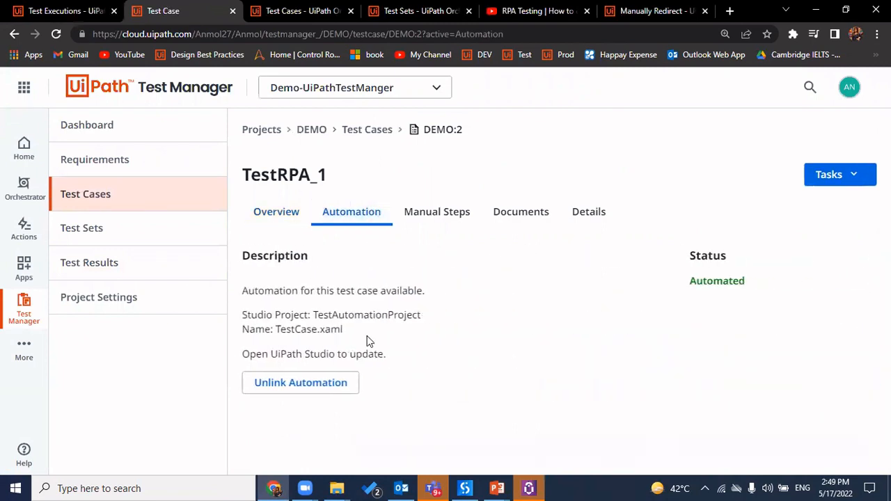
{"action": "triple_click", "coordinate": [367, 317]}
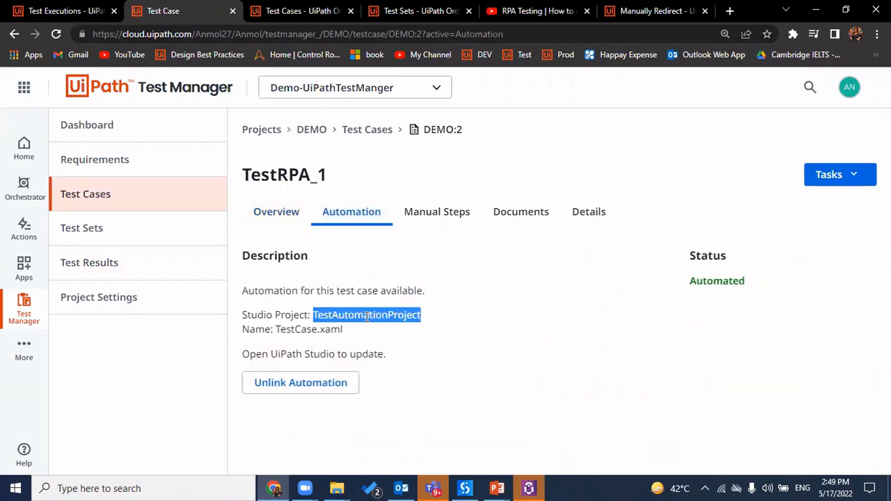
Add manual test steps to TestRPA_1, entering 'En' in the first step
{"action": "left_click", "coordinate": [446, 217]}
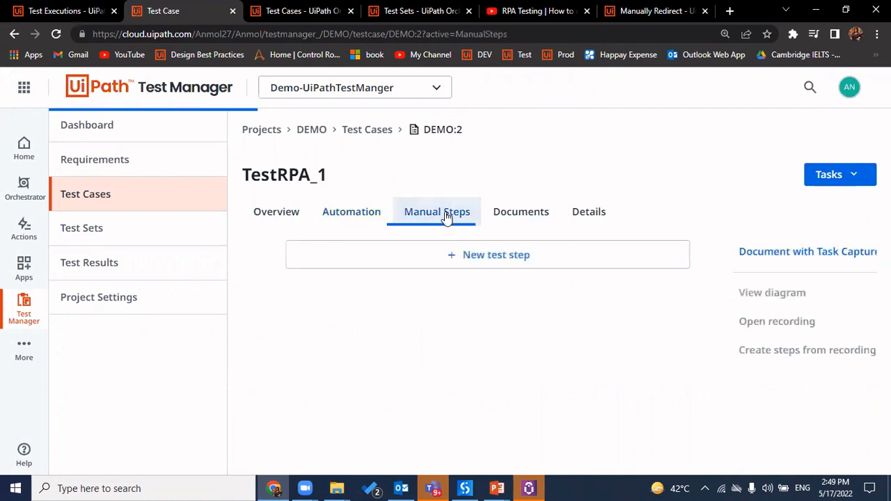
{"action": "left_click", "coordinate": [486, 254]}
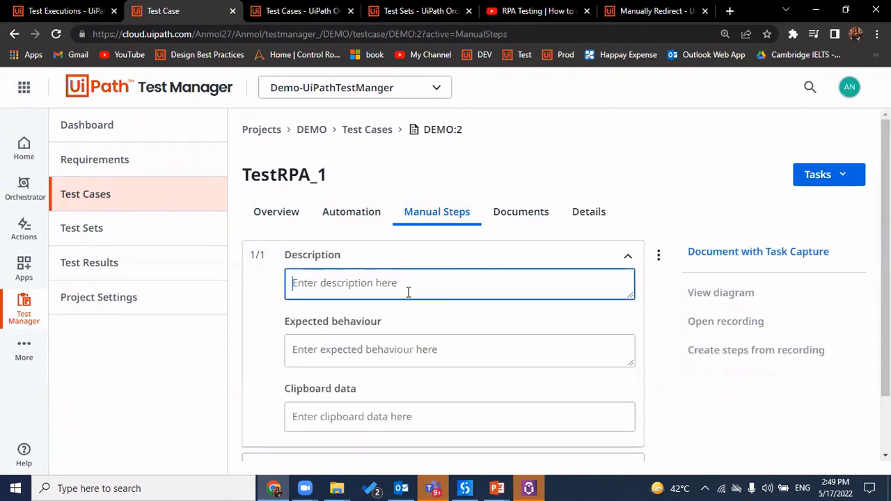
{"action": "scroll", "coordinate": [393, 293], "scroll_direction": "down", "scroll_amount": 1}
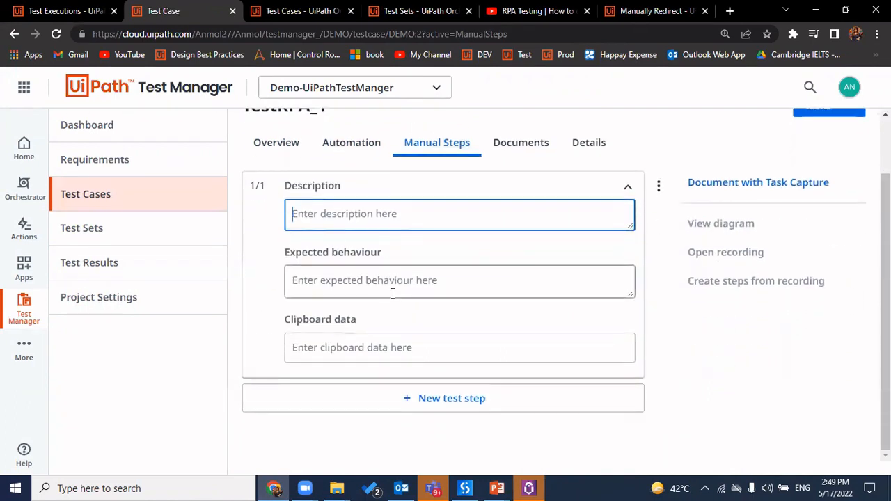
{"action": "type", "text": "Enter name"}
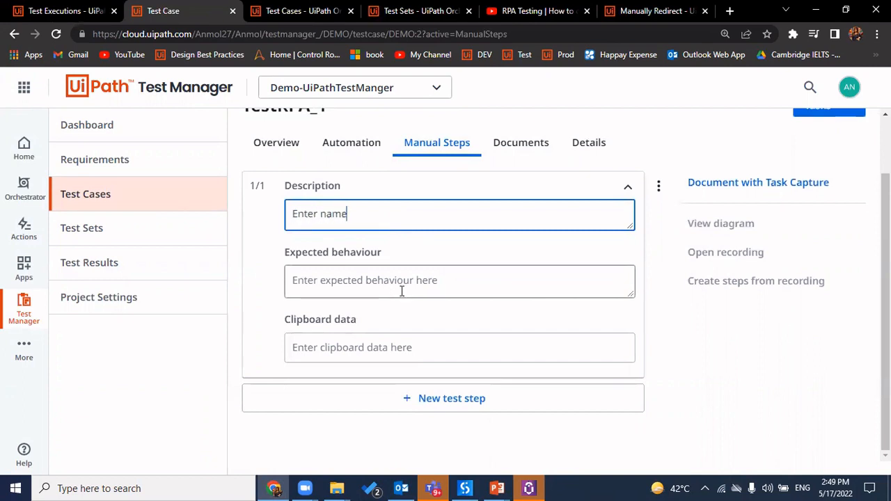
{"action": "left_click", "coordinate": [435, 282]}
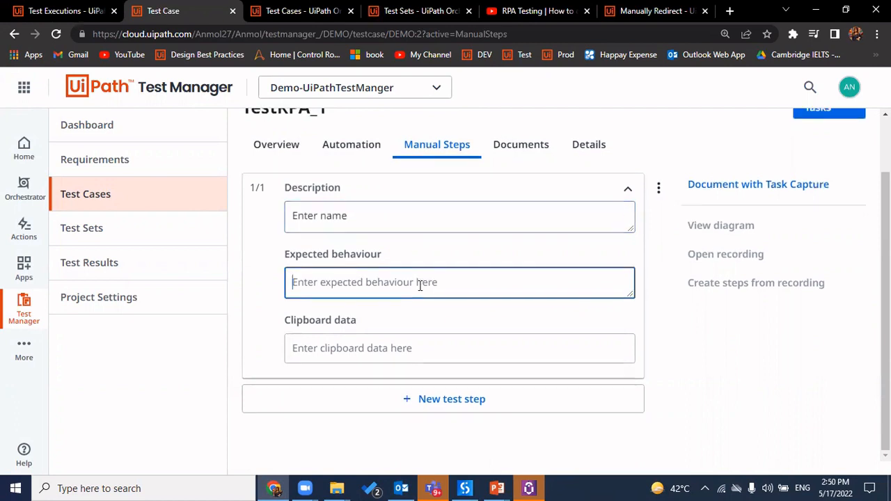
{"action": "left_click", "coordinate": [384, 353]}
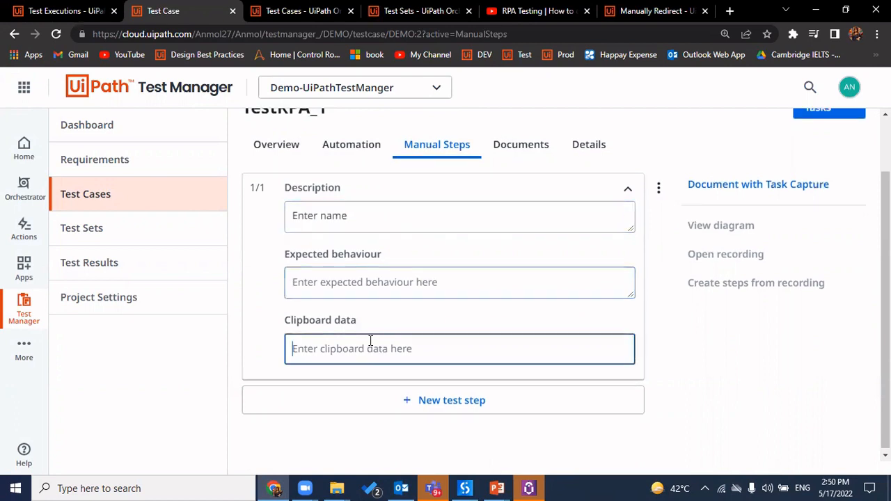
{"action": "type", "text": "A"}
{"action": "key", "text": "BackSpace"}
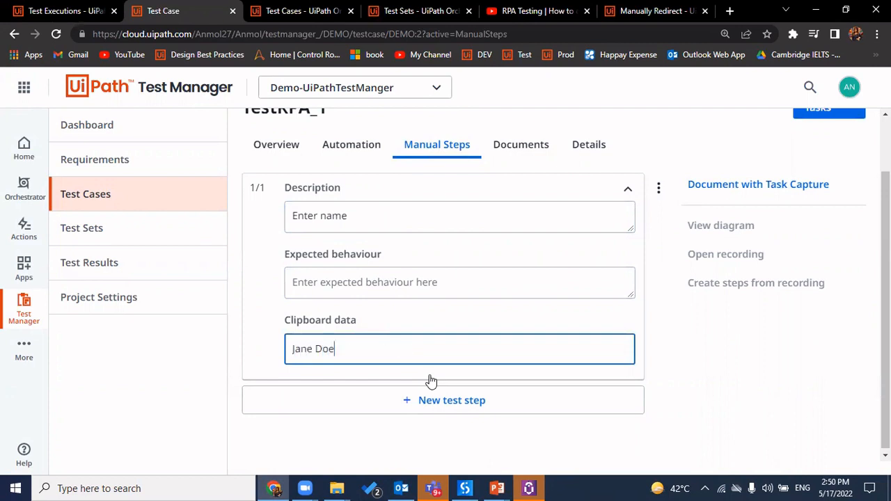
{"action": "left_click", "coordinate": [444, 400]}
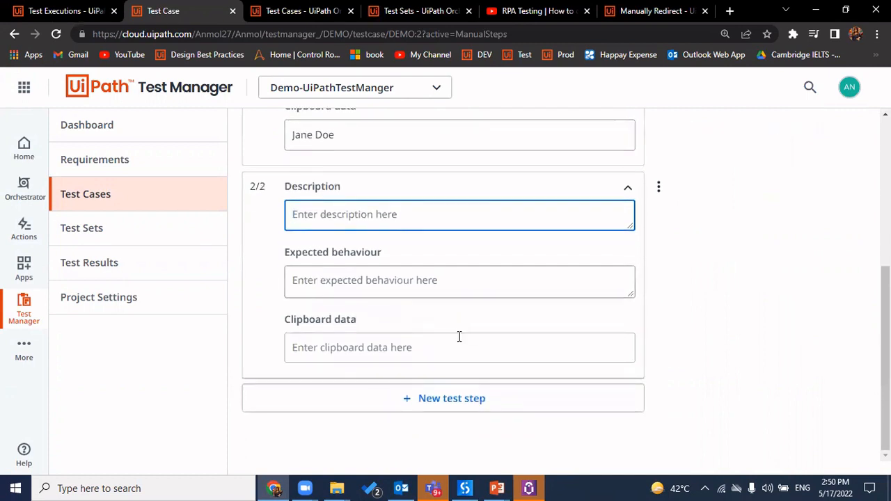
Look over the Documents and Automation tabs, then return to the test case Overview
{"action": "scroll", "coordinate": [460, 336], "scroll_direction": "up", "scroll_amount": 4}
{"action": "left_click", "coordinate": [533, 211]}
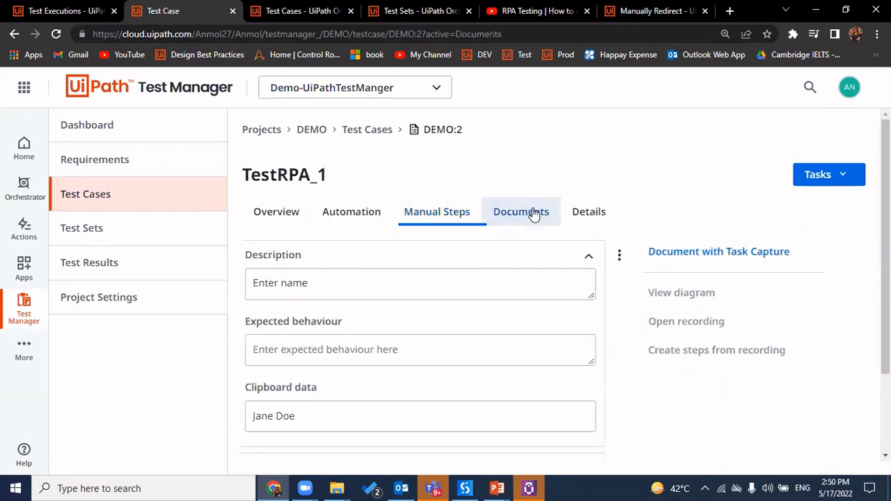
{"action": "left_click", "coordinate": [351, 218]}
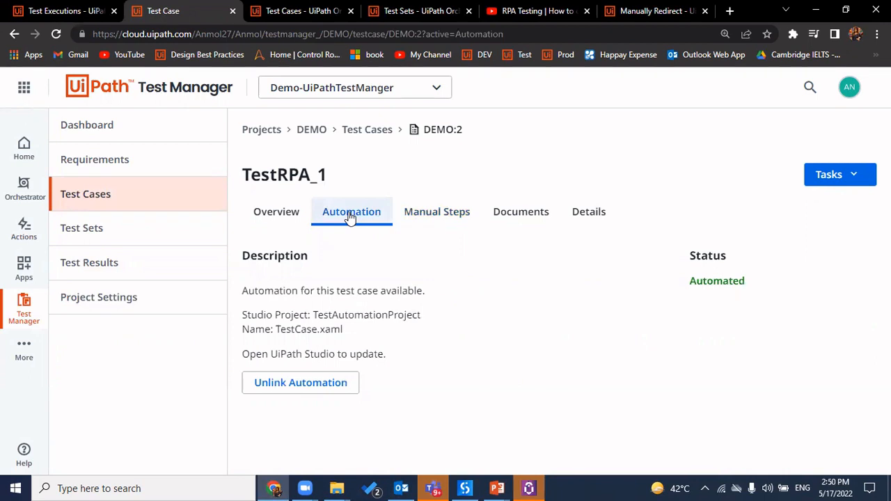
{"action": "left_click", "coordinate": [287, 222]}
Open execution 20220517.0917's Affected requirements and expand TestRPA to show two passed runs and one failed run
{"action": "left_click", "coordinate": [175, 262]}
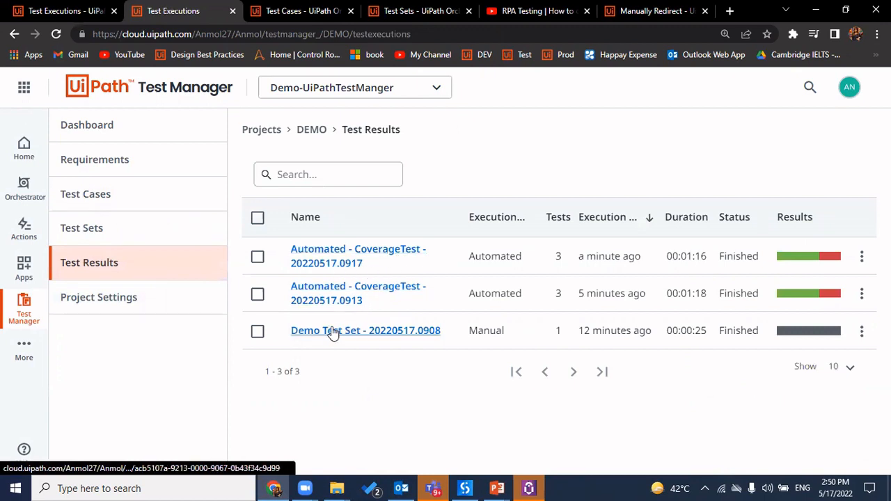
{"action": "triple_click", "coordinate": [595, 254]}
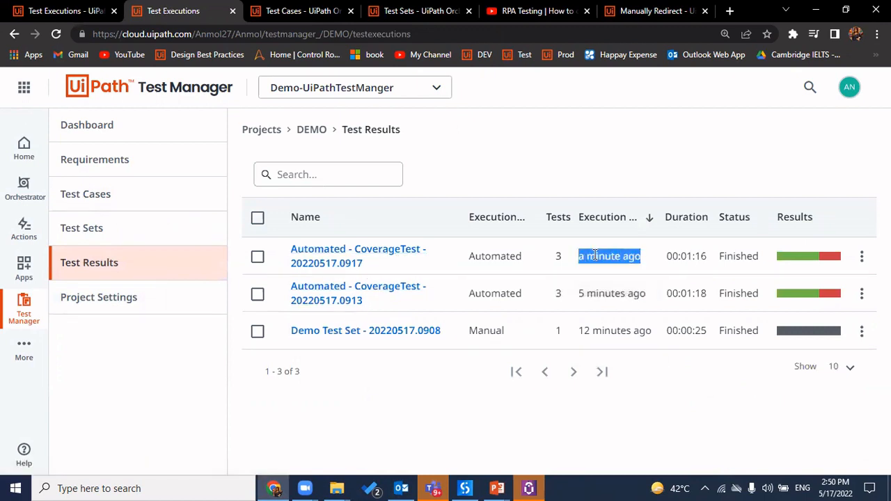
{"action": "left_click", "coordinate": [320, 259]}
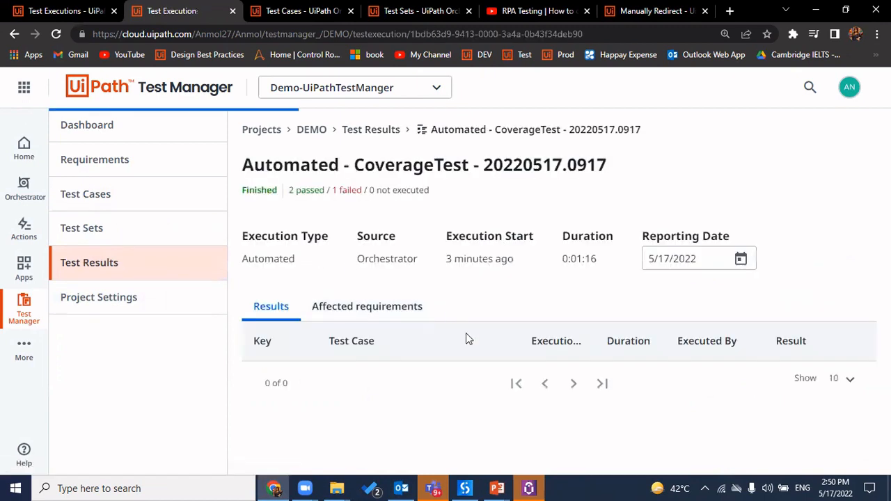
{"action": "scroll", "coordinate": [436, 367], "scroll_direction": "down", "scroll_amount": 2}
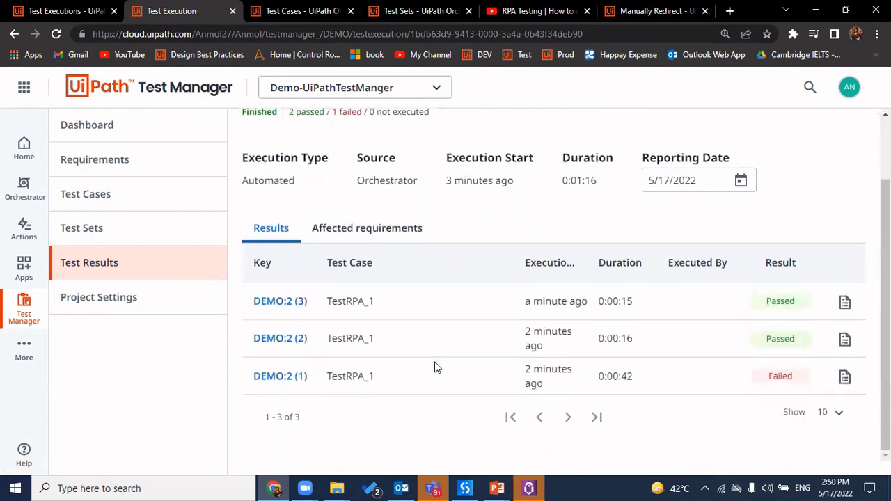
{"action": "double_click", "coordinate": [582, 184]}
{"action": "left_click", "coordinate": [393, 229]}
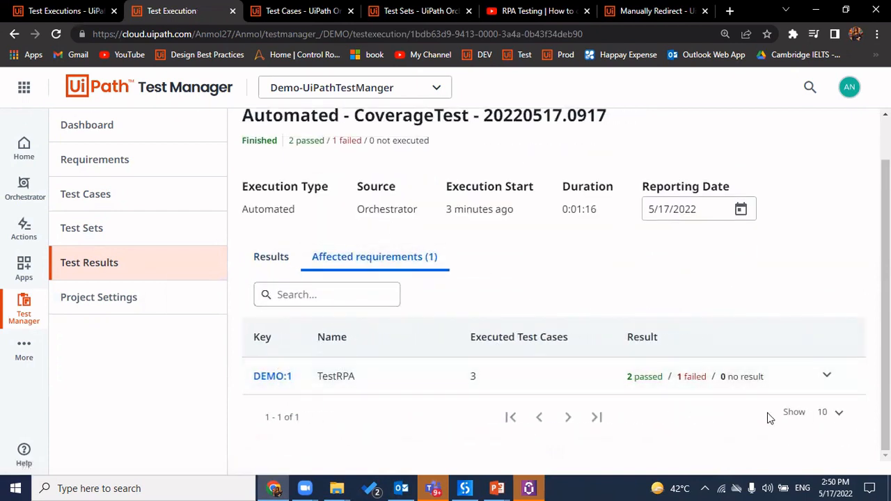
{"action": "left_click", "coordinate": [829, 376]}
{"action": "scroll", "coordinate": [826, 376], "scroll_direction": "down", "scroll_amount": 2}
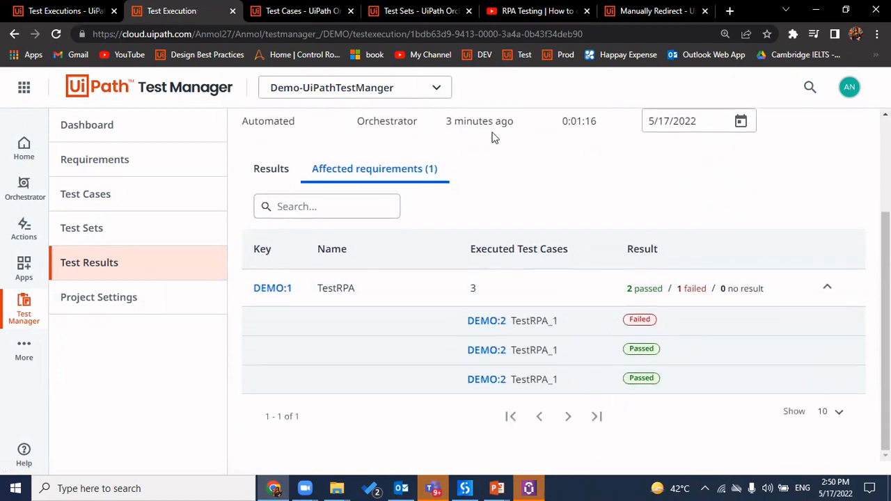
Dismiss the job-failed notification in Orchestrator and return to the Test Manager project dashboard
{"action": "left_click", "coordinate": [300, 10]}
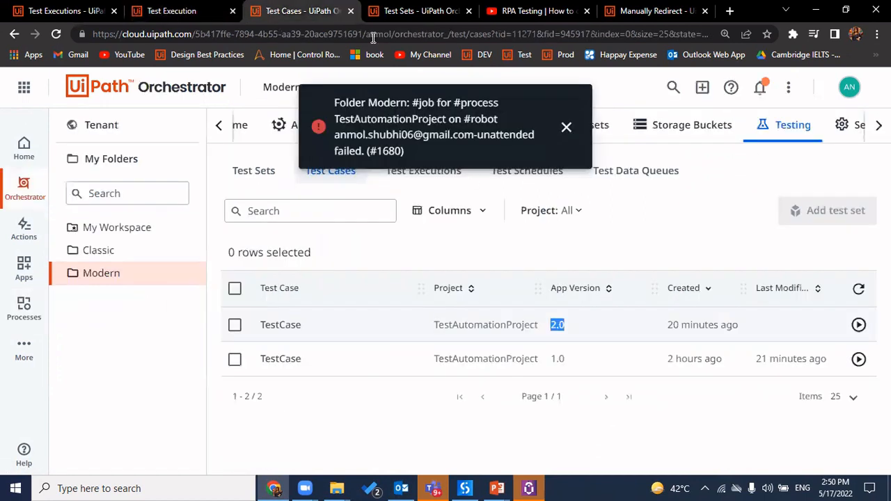
{"action": "left_click", "coordinate": [567, 127]}
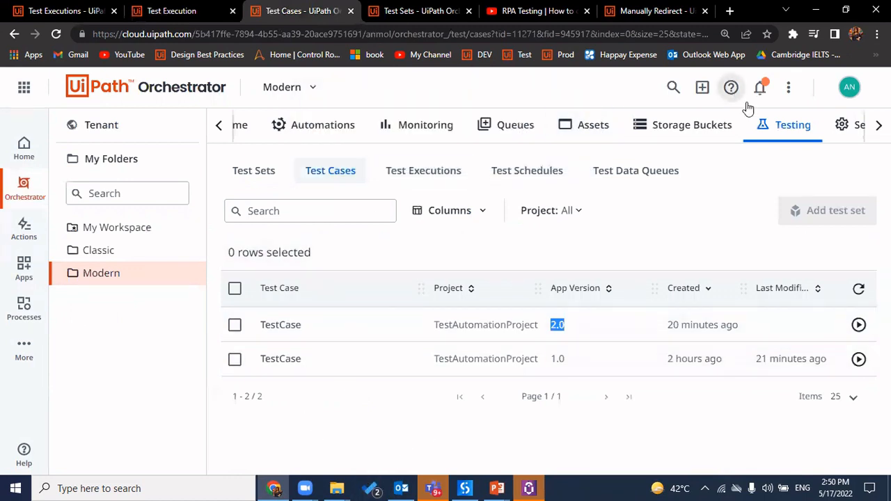
{"action": "key", "text": "ctrl+shift+Tab"}
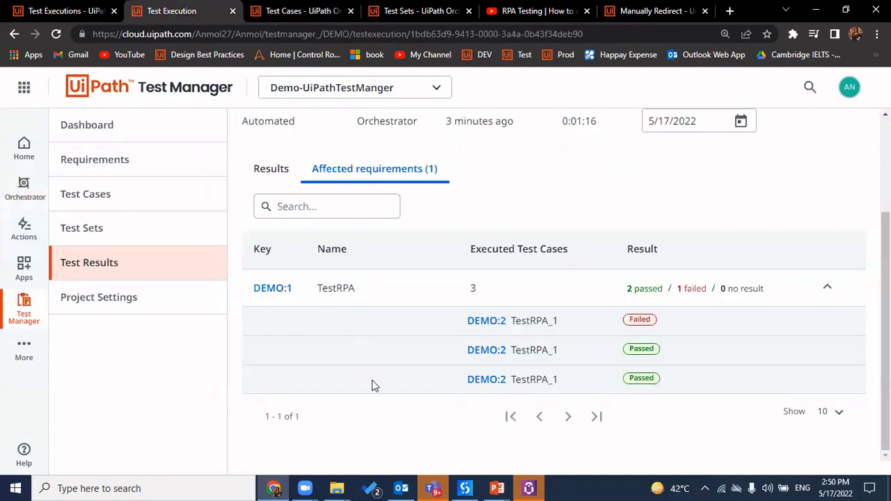
{"action": "left_click", "coordinate": [176, 130]}
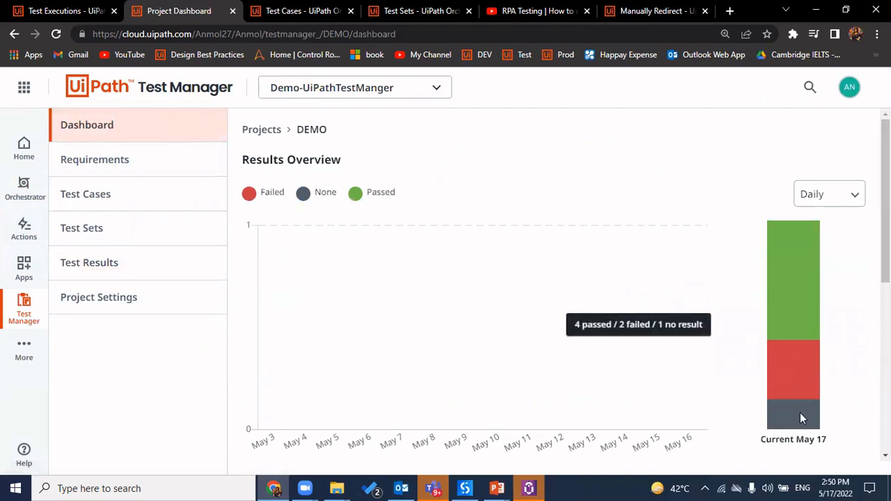
Keep the dashboard's results overview on the Daily report period
{"action": "left_click", "coordinate": [844, 202]}
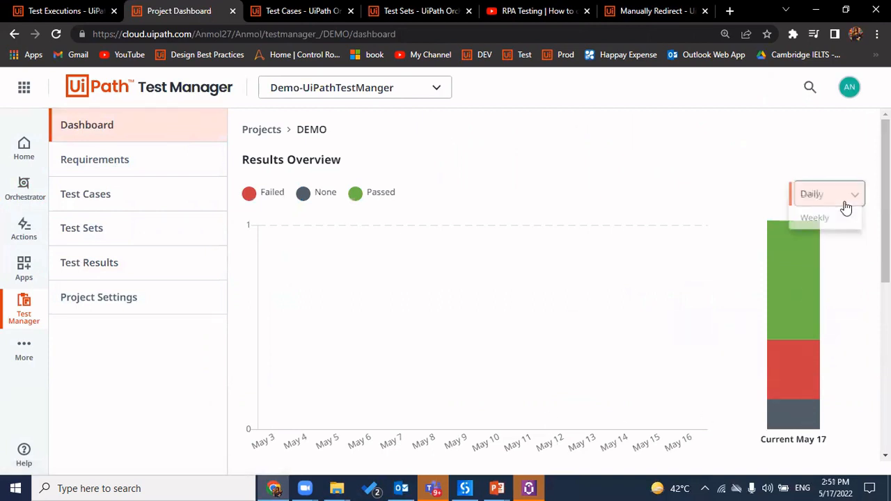
{"action": "left_click", "coordinate": [810, 193]}
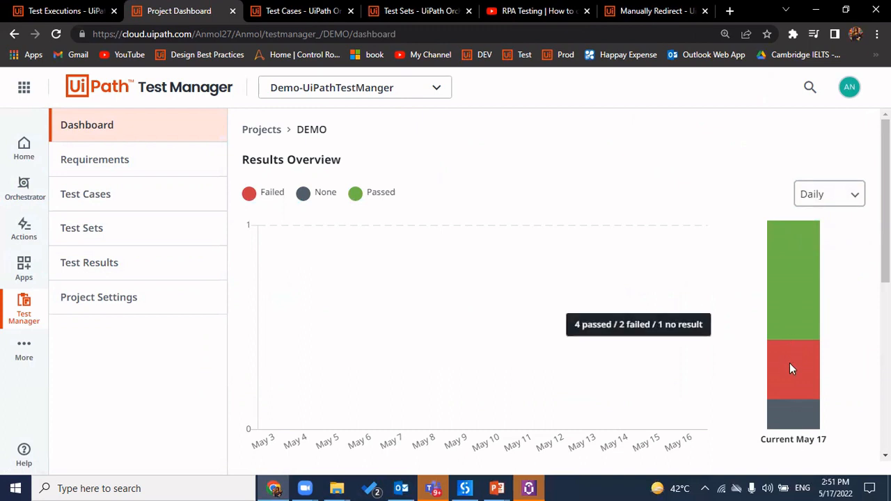
{"action": "scroll", "coordinate": [537, 337], "scroll_direction": "down", "scroll_amount": 5}
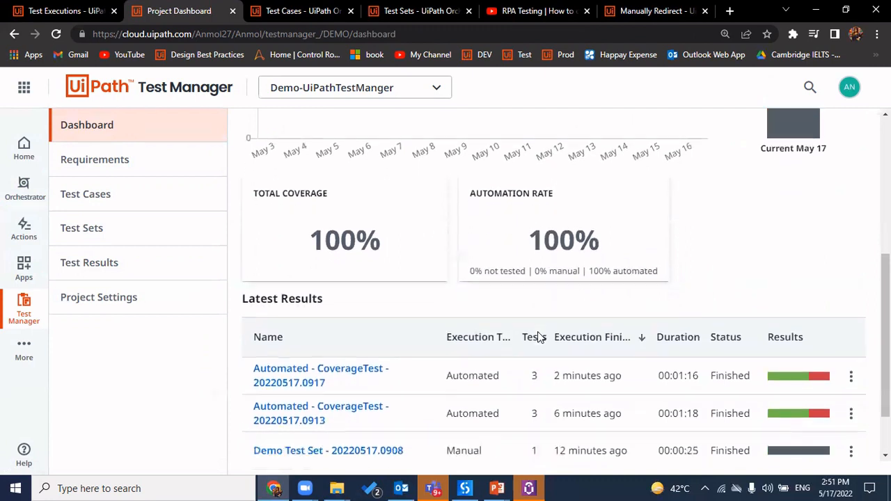
{"action": "scroll", "coordinate": [420, 281], "scroll_direction": "up", "scroll_amount": 3}
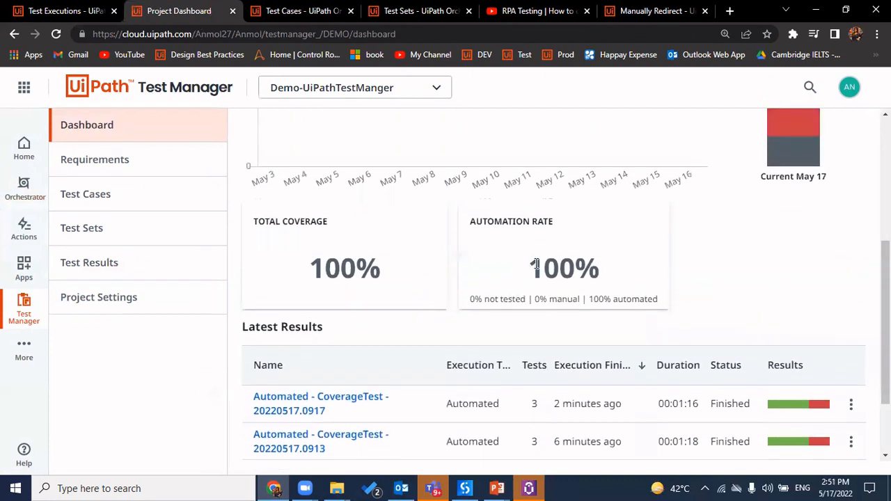
Check the 100% Total Coverage and Automation Rate figures, then open Project Settings
{"action": "triple_click", "coordinate": [357, 277]}
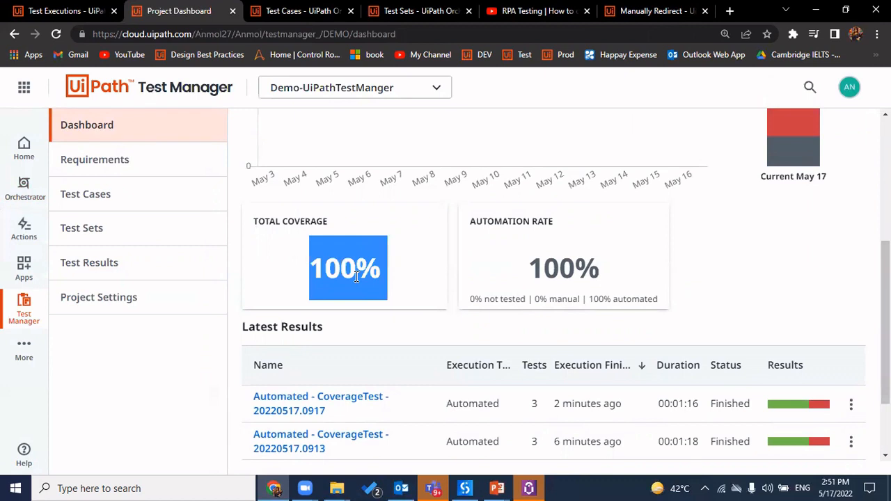
{"action": "left_click", "coordinate": [412, 342]}
{"action": "scroll", "coordinate": [412, 342], "scroll_direction": "down", "scroll_amount": 1}
{"action": "scroll", "coordinate": [398, 342], "scroll_direction": "up", "scroll_amount": 2}
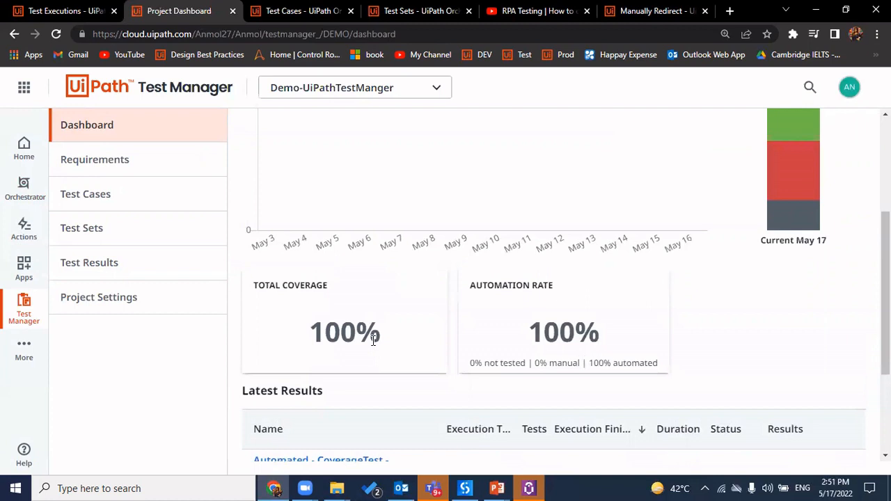
{"action": "double_click", "coordinate": [355, 348]}
{"action": "left_click", "coordinate": [325, 336]}
{"action": "triple_click", "coordinate": [326, 335]}
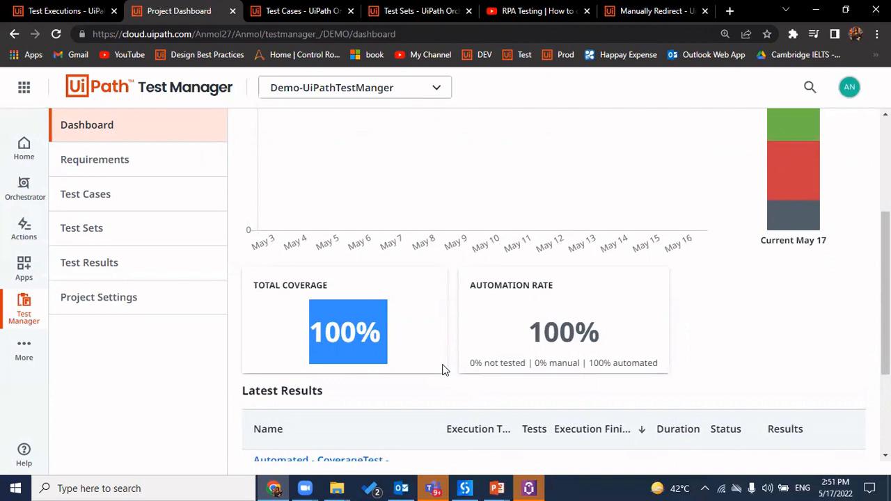
{"action": "left_click", "coordinate": [143, 308]}
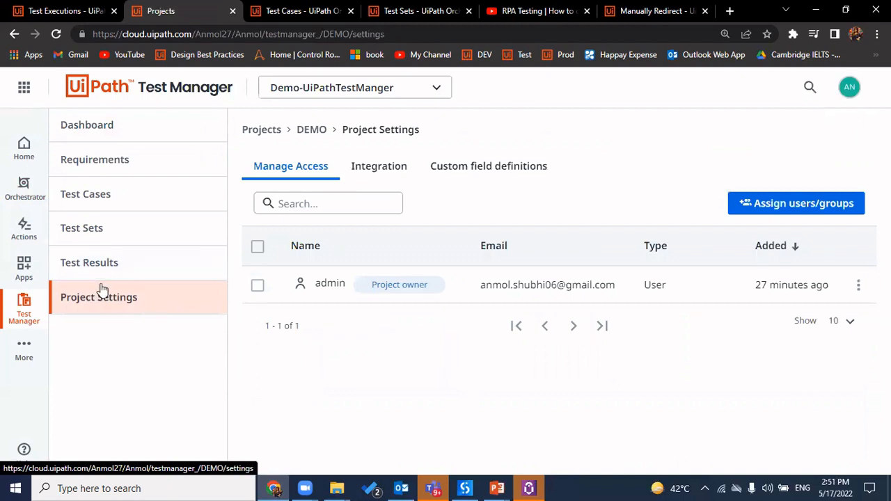
Review the Test Results list's two Automated runs and one Manual Demo Test Set run, closing its actions menu without deleting
{"action": "left_click", "coordinate": [87, 269]}
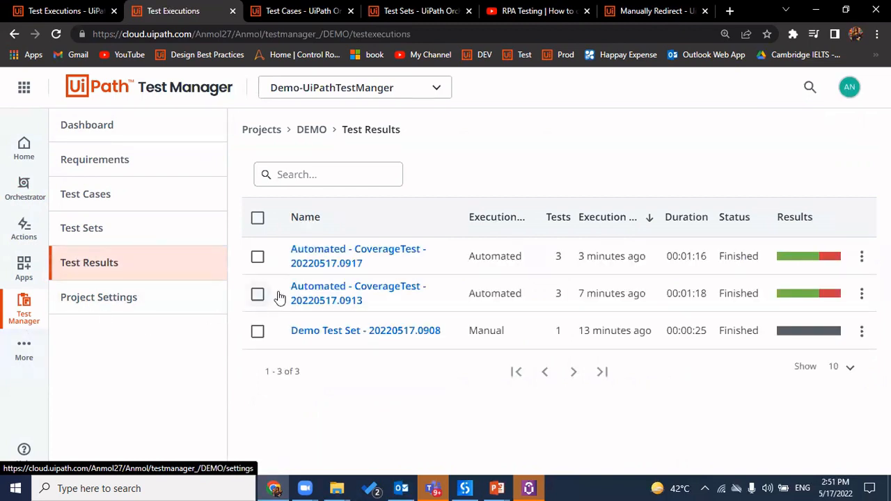
{"action": "double_click", "coordinate": [502, 298]}
{"action": "left_click_drag", "start_coordinate": [502, 297], "coordinate": [500, 260]}
{"action": "double_click", "coordinate": [501, 260]}
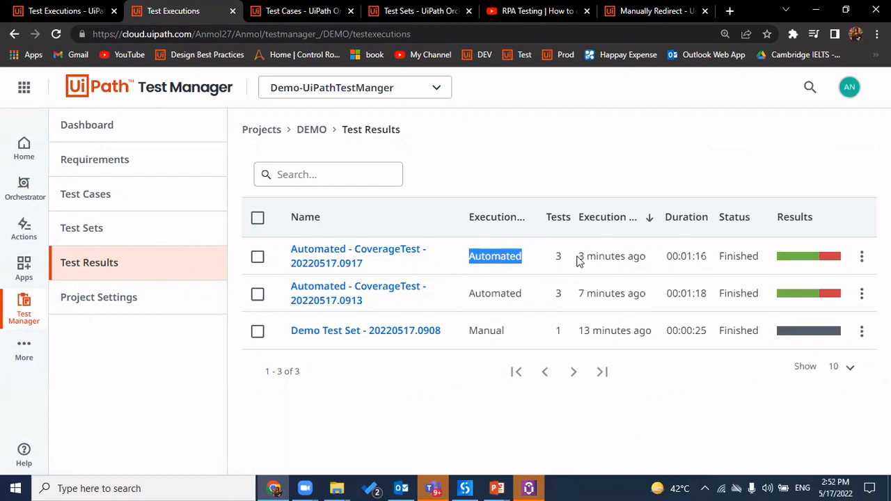
{"action": "double_click", "coordinate": [495, 329]}
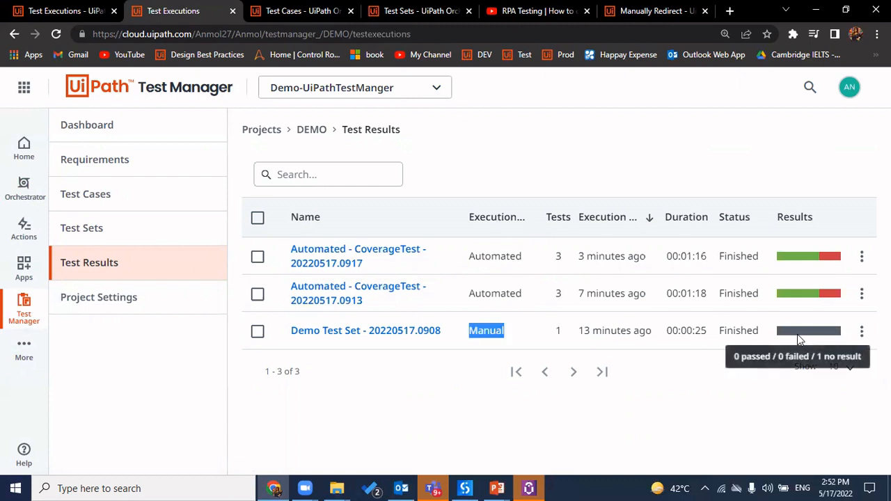
{"action": "left_click", "coordinate": [863, 332]}
{"action": "left_click", "coordinate": [681, 421]}
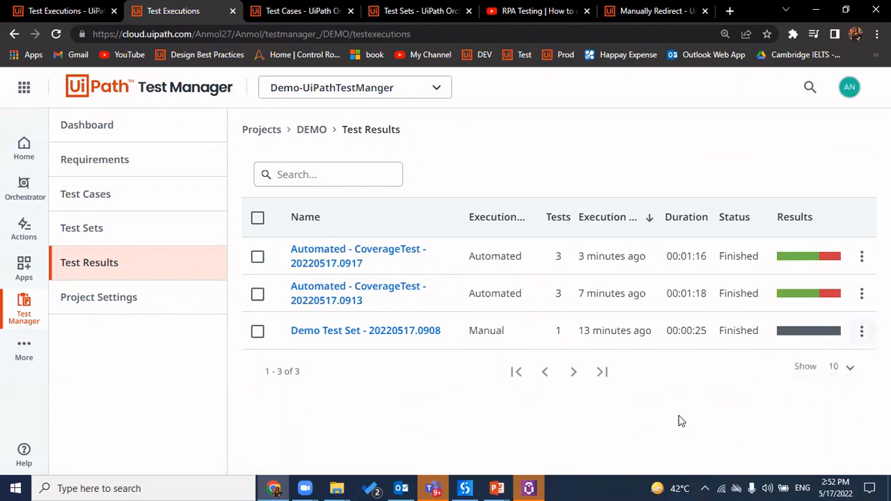